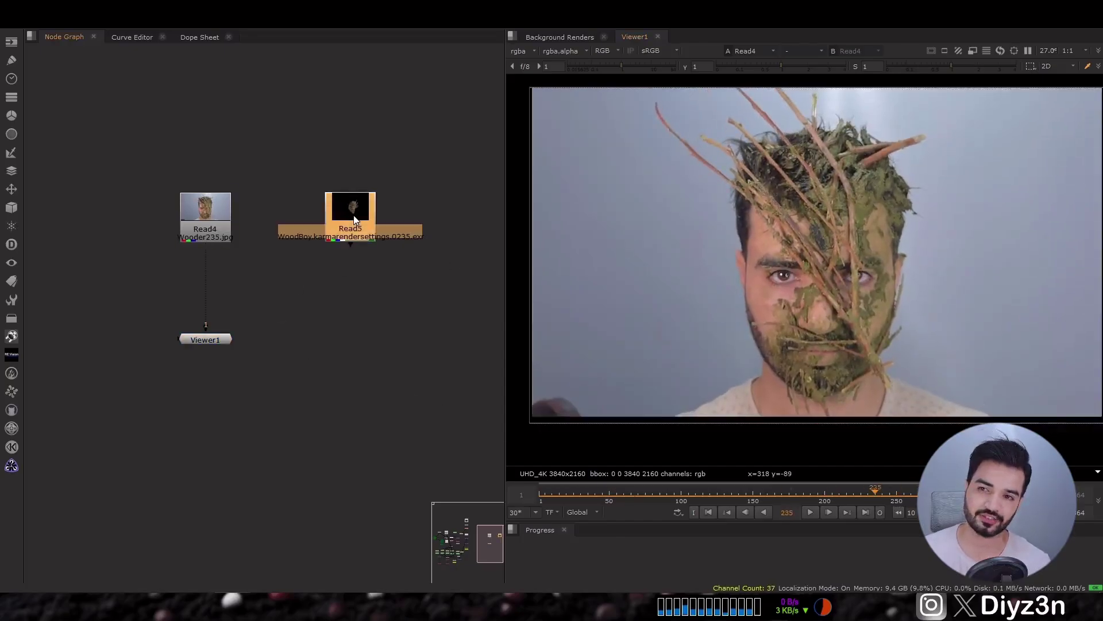
View the Read5 CG render and scrub to frame 213, and inspect the back light in the Houdini scene
key("1")
left_click_drag(587, 507, 846, 489)
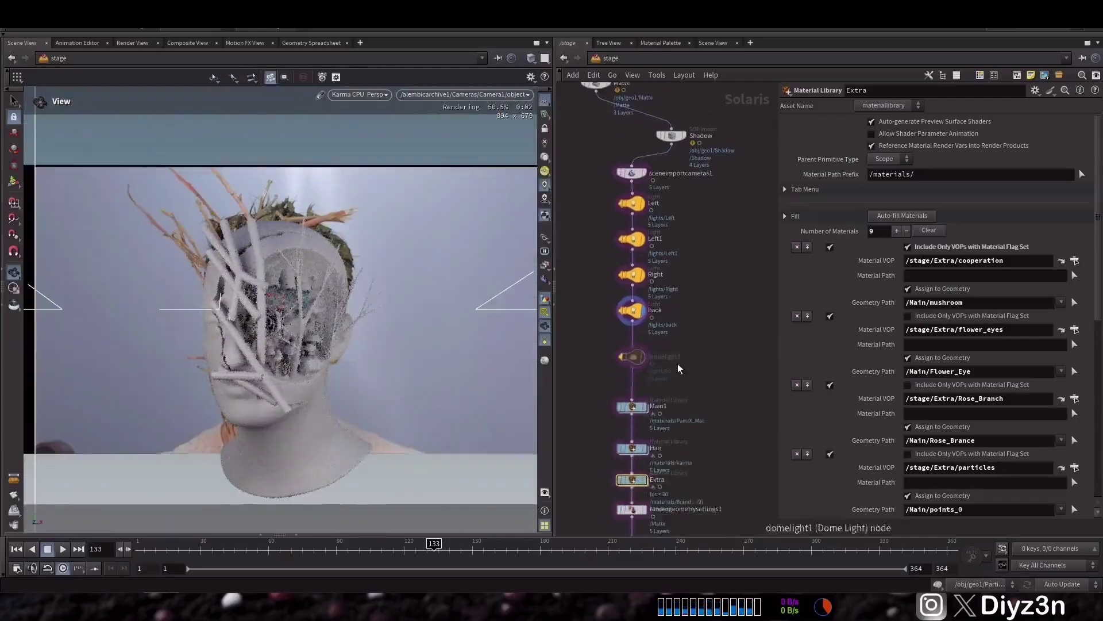
left_click(659, 310)
scroll(633, 275, "up", 2)
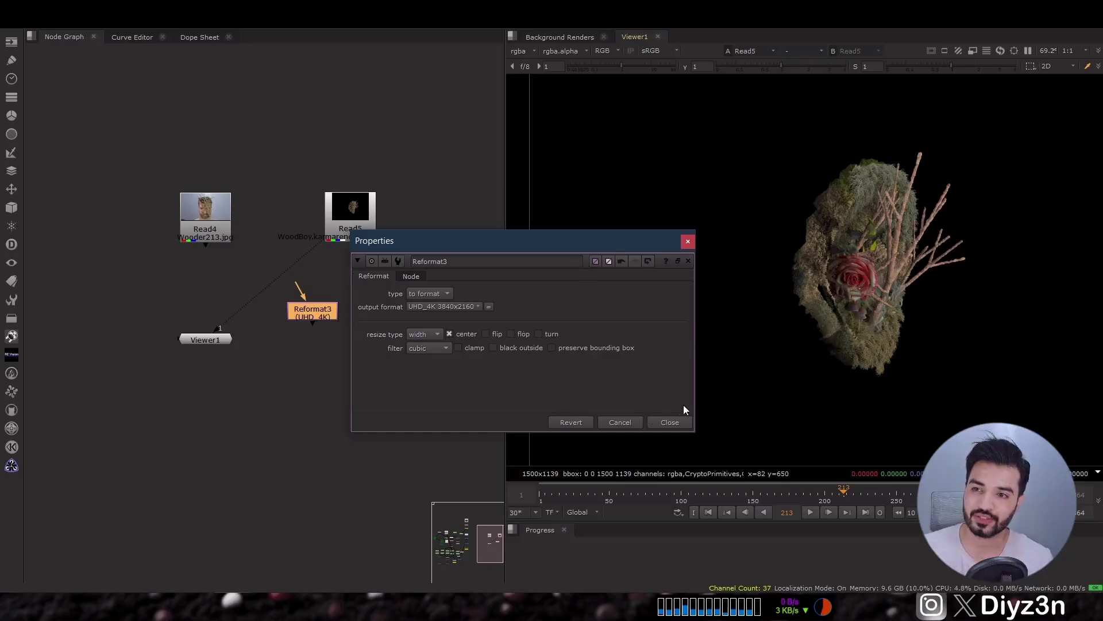
Reformat the Read5 CG render to UHD_4K 3840x2160 and check its alpha channel
left_click(669, 423)
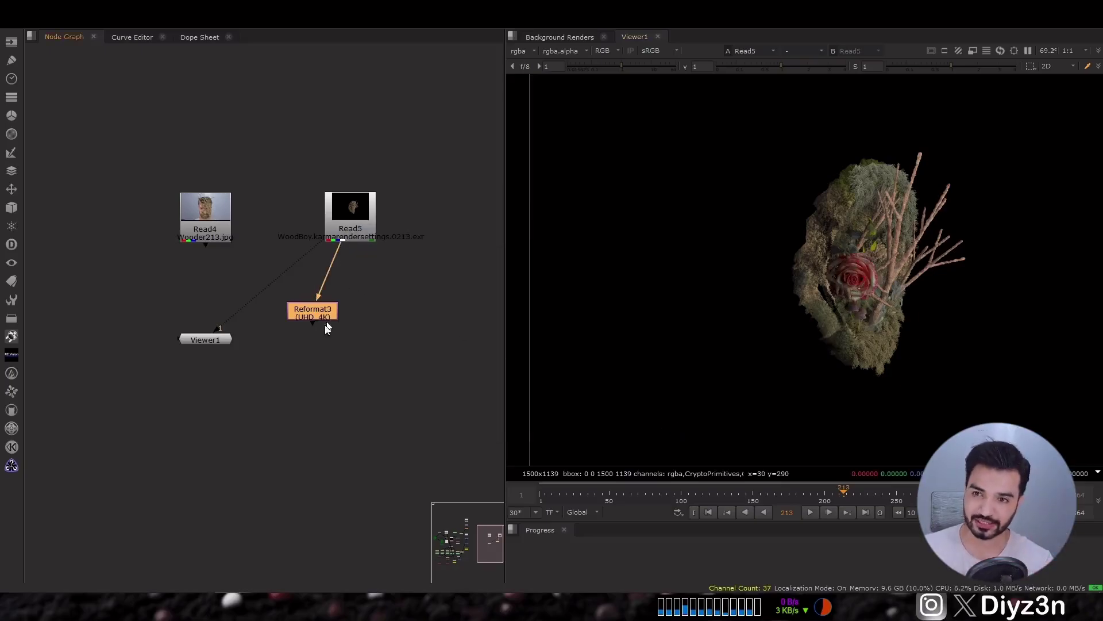
key("a")
key("a")
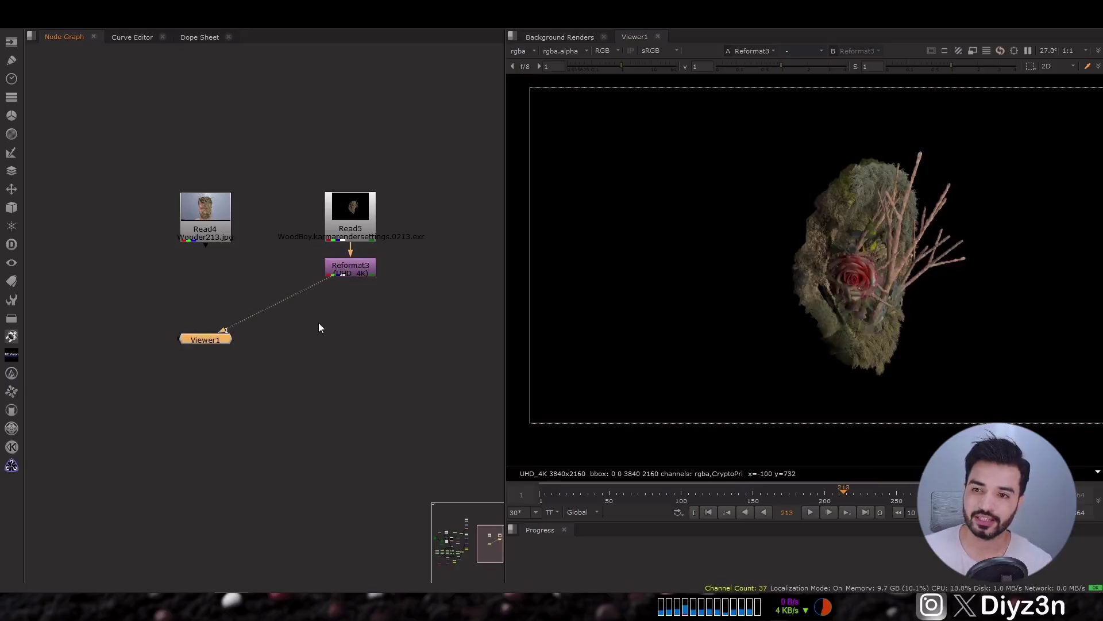
Merge the reformatted render over the Read4 plate using the over operation, with the plate as B and the render as A
key("m")
key("Escape")
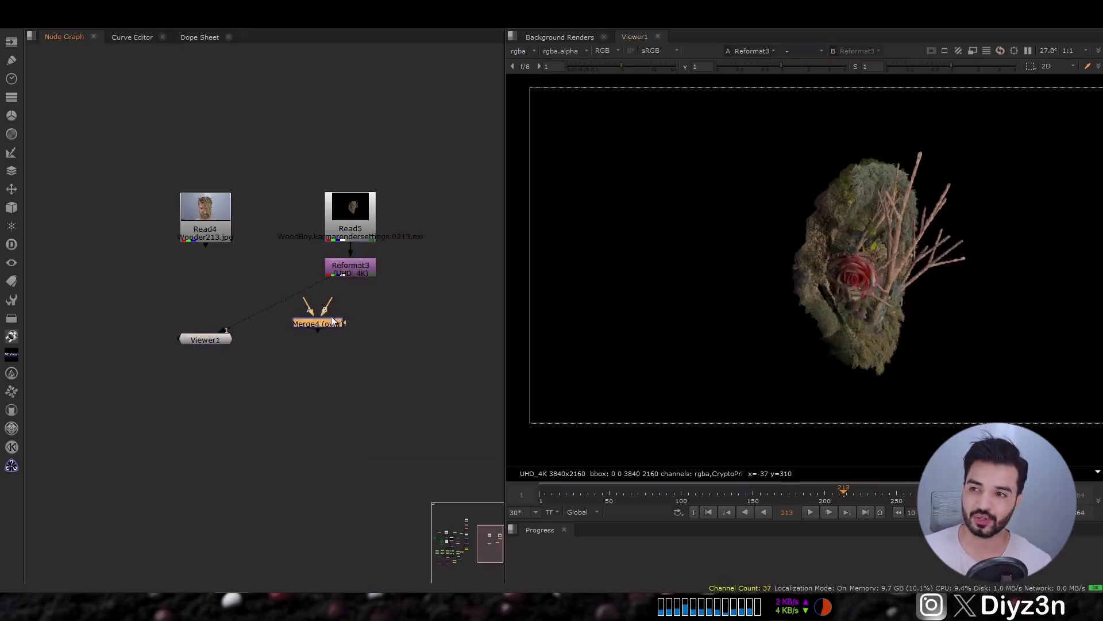
left_click_drag(195, 274, 205, 221)
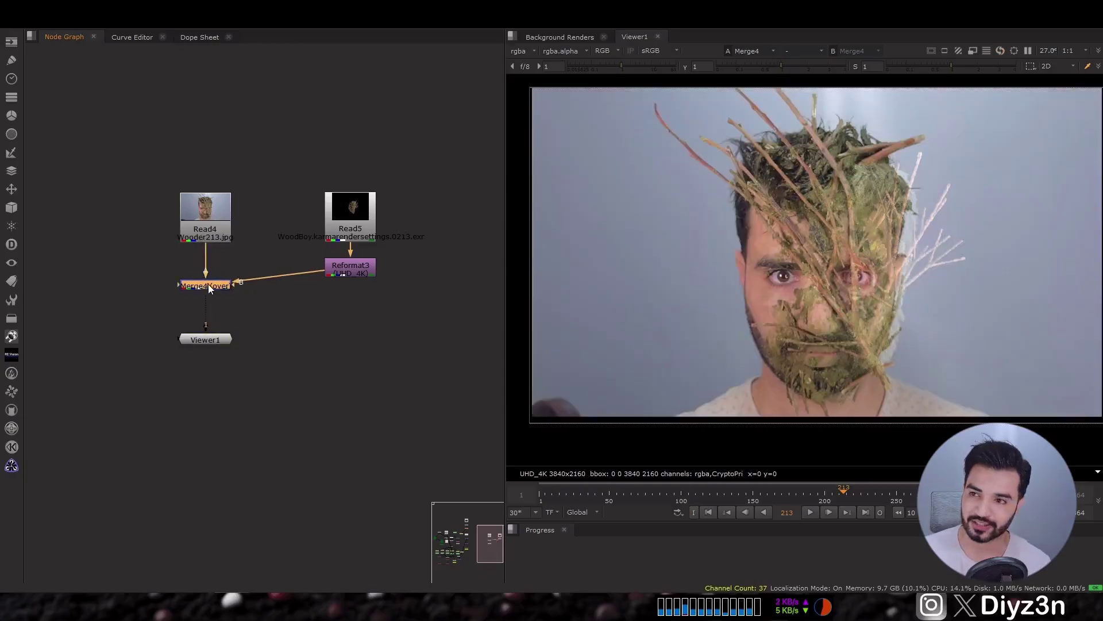
key("shift+x")
left_click_drag(208, 289, 208, 272)
Play back the merged composite and scrub through the timeline to about frame 161
key("l")
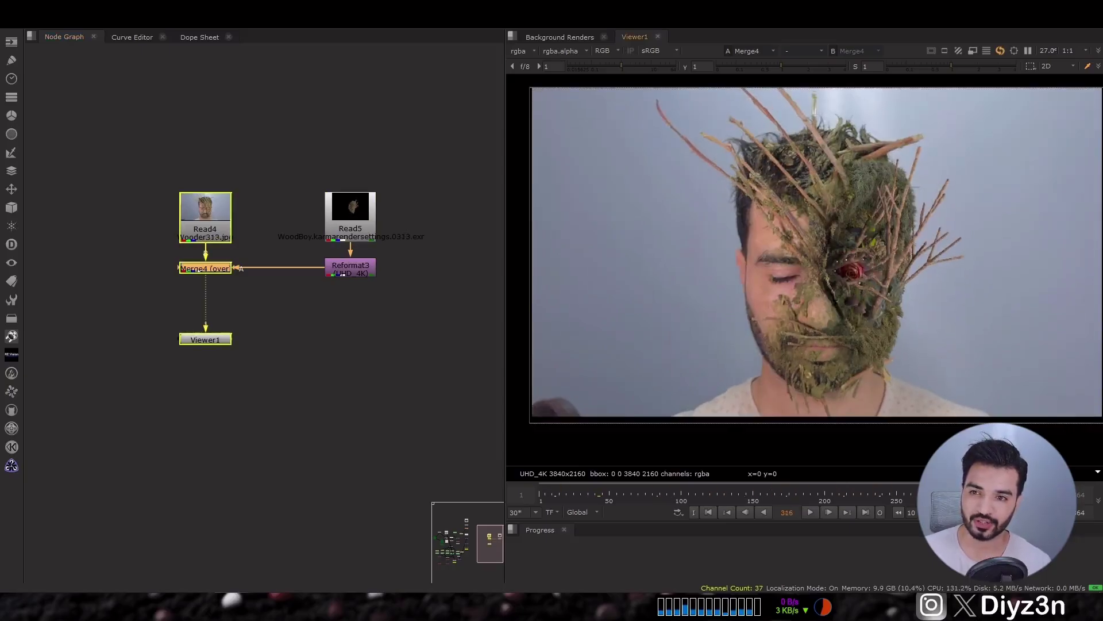
left_click(618, 491)
left_click_drag(619, 491, 770, 497)
Examine the branches in the original plate up to frame 227 and compare it with the reformatted render and the merged result
left_click(225, 225, "ctrl+shift")
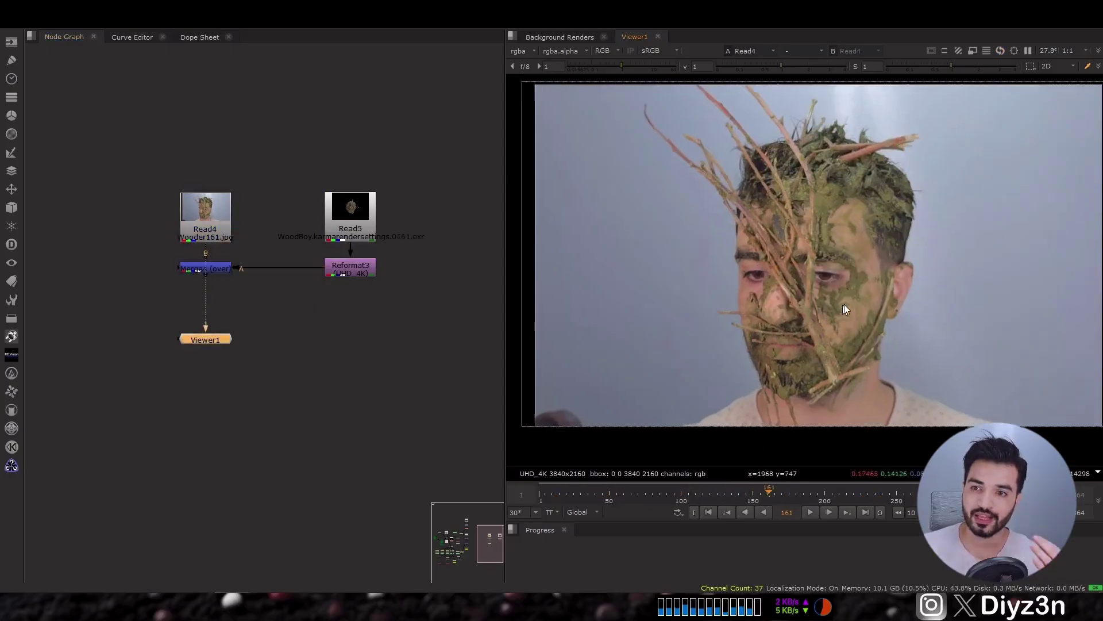
scroll(807, 289, "up", 5)
scroll(763, 289, "down", 3)
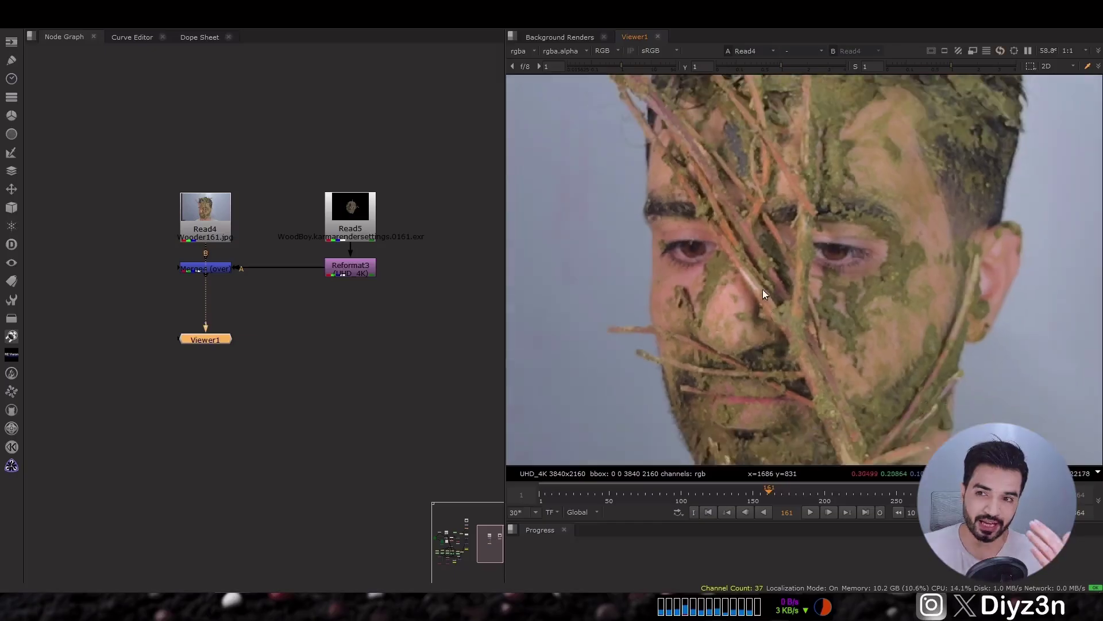
left_click(742, 492)
left_click(864, 491)
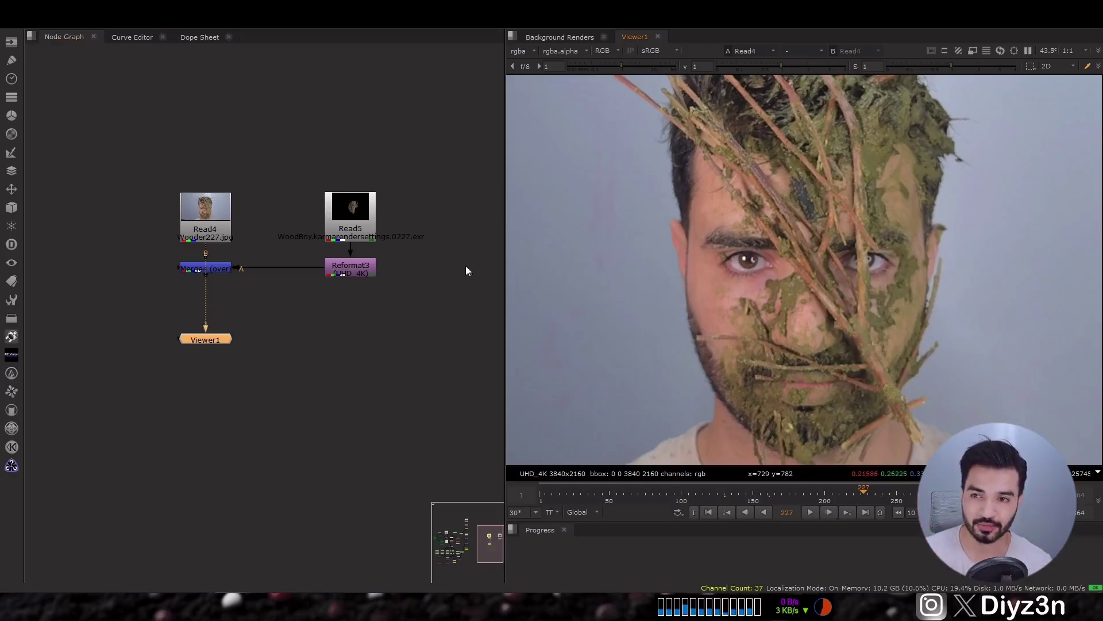
left_click(342, 264)
key("1")
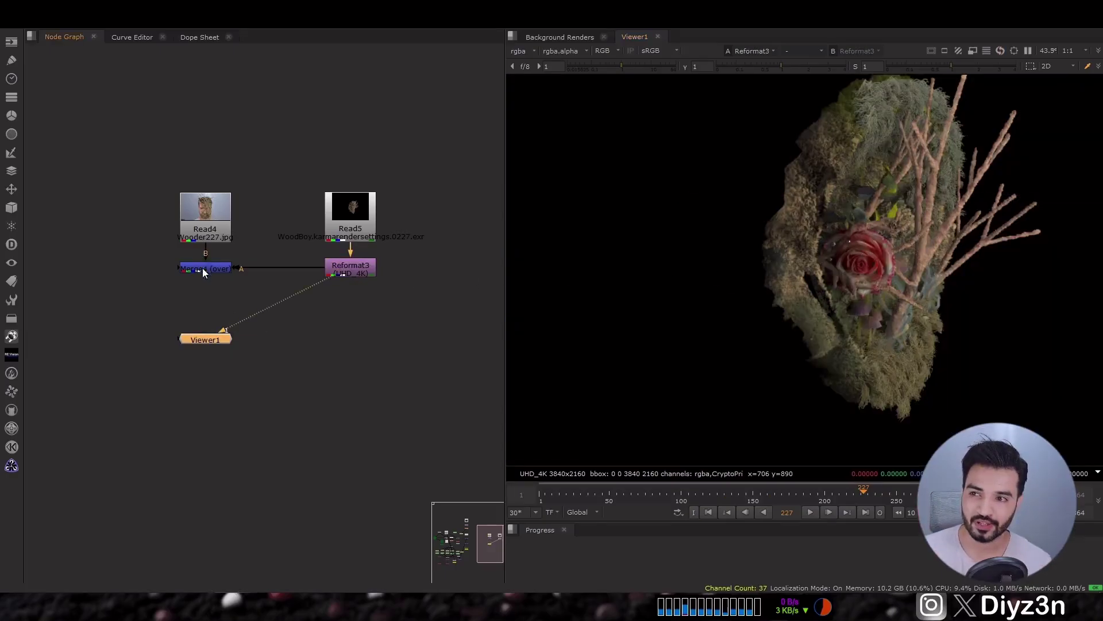
left_click(202, 267)
key("1")
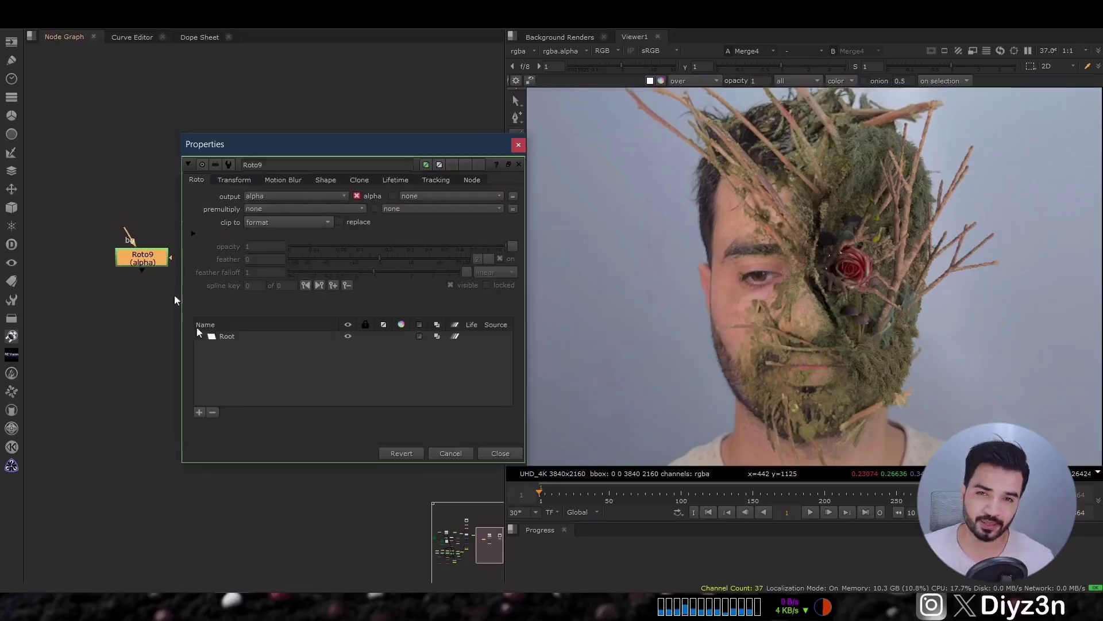
Connect the Roto node to the Read4 plate and draw a closed Bezier shape around the Y-shaped branch crossing the face
left_click_drag(126, 229, 117, 195)
key("1")
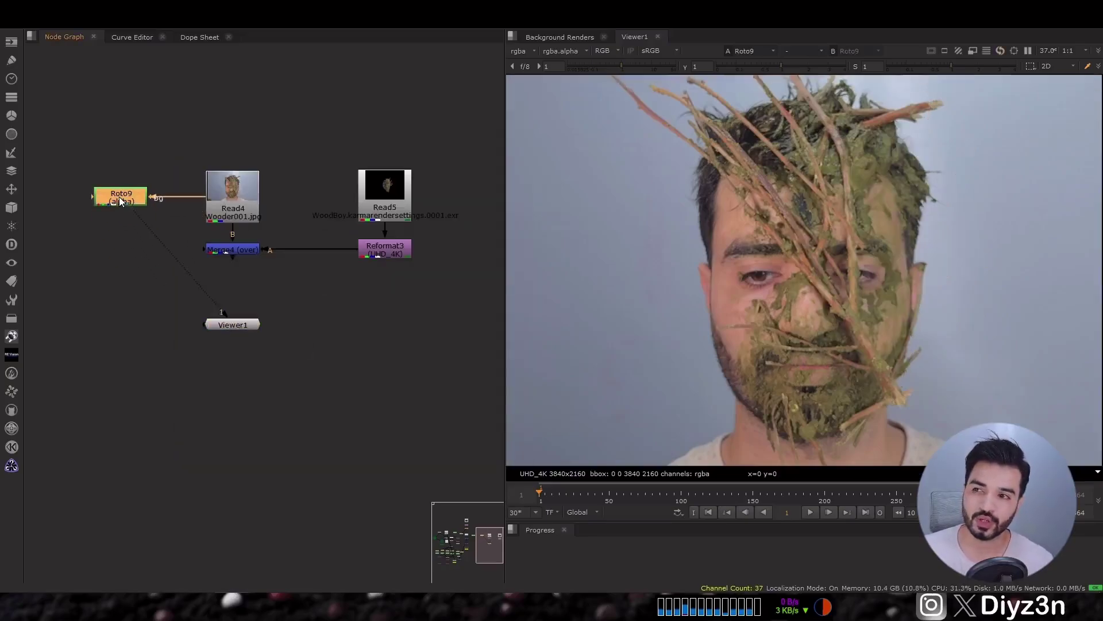
double_click(117, 195)
scroll(901, 374, "up", 4)
middle_click_drag(910, 419, 879, 378)
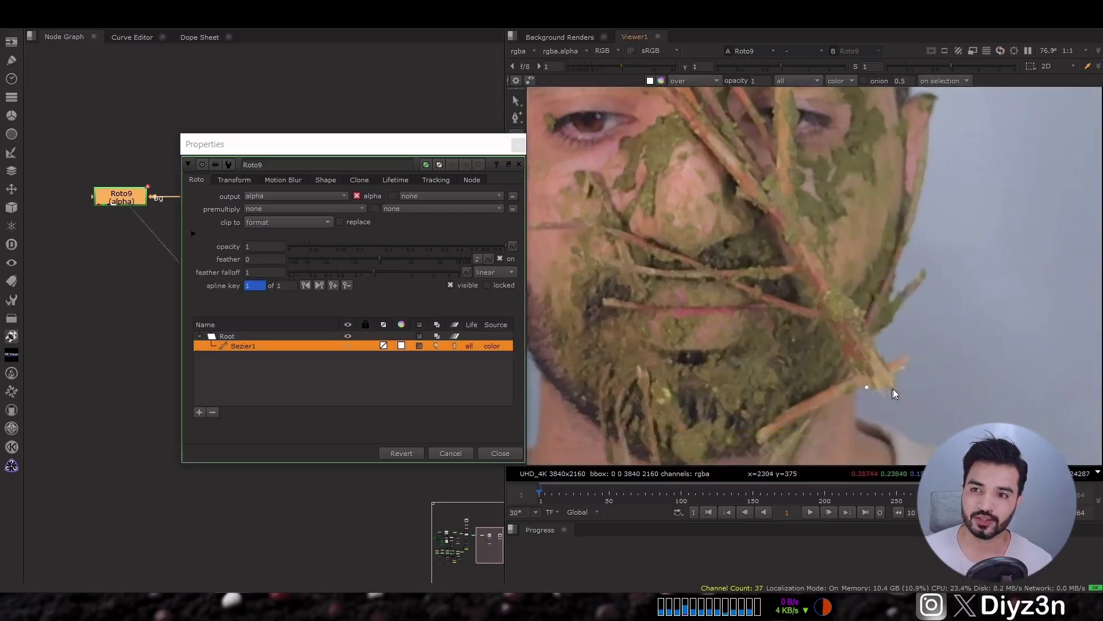
left_click(797, 207)
middle_click_drag(800, 168, 791, 365)
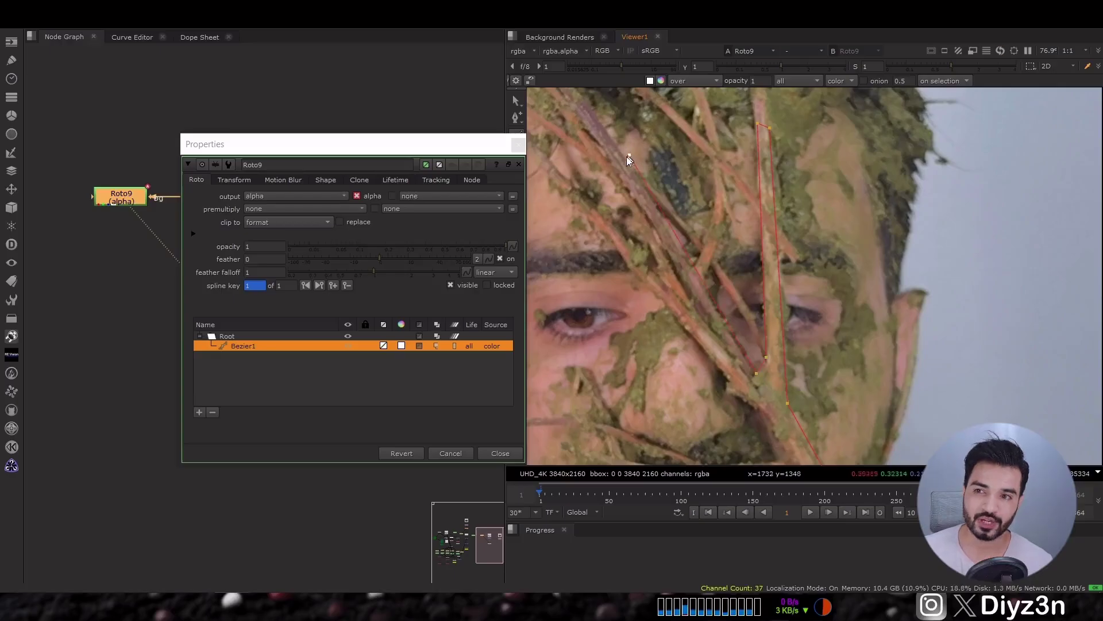
middle_click_drag(702, 304, 583, 57)
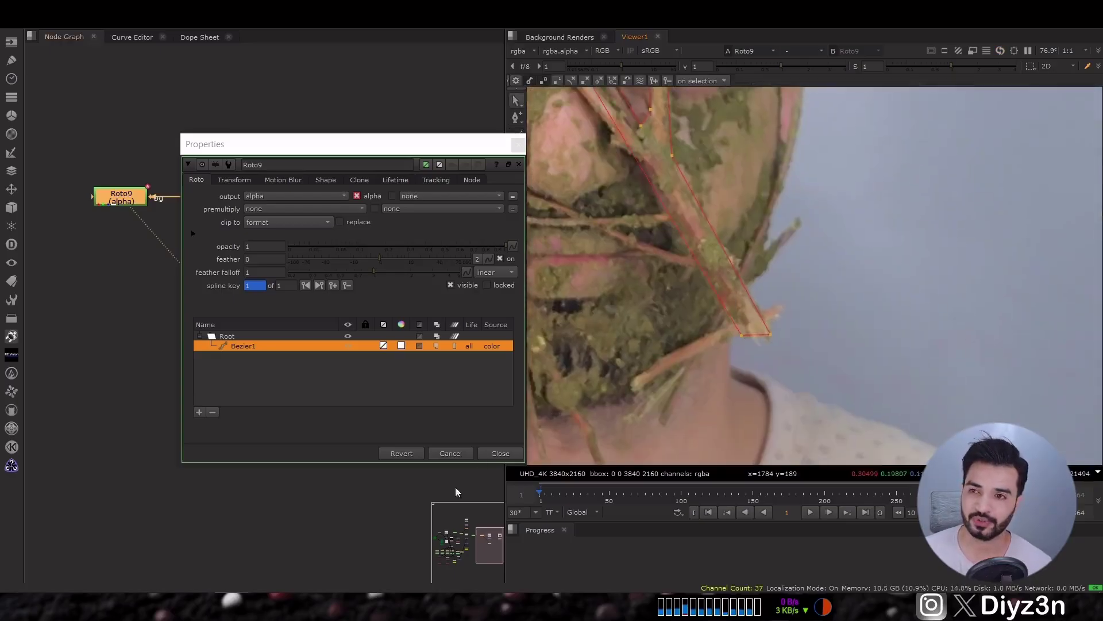
left_click(500, 453)
Check the alpha of the branch roto and examine the same face area in the first merge
middle_click_drag(713, 141, 770, 236)
key("a")
key("a")
scroll(771, 236, "down", 1)
left_click(251, 251)
key("1")
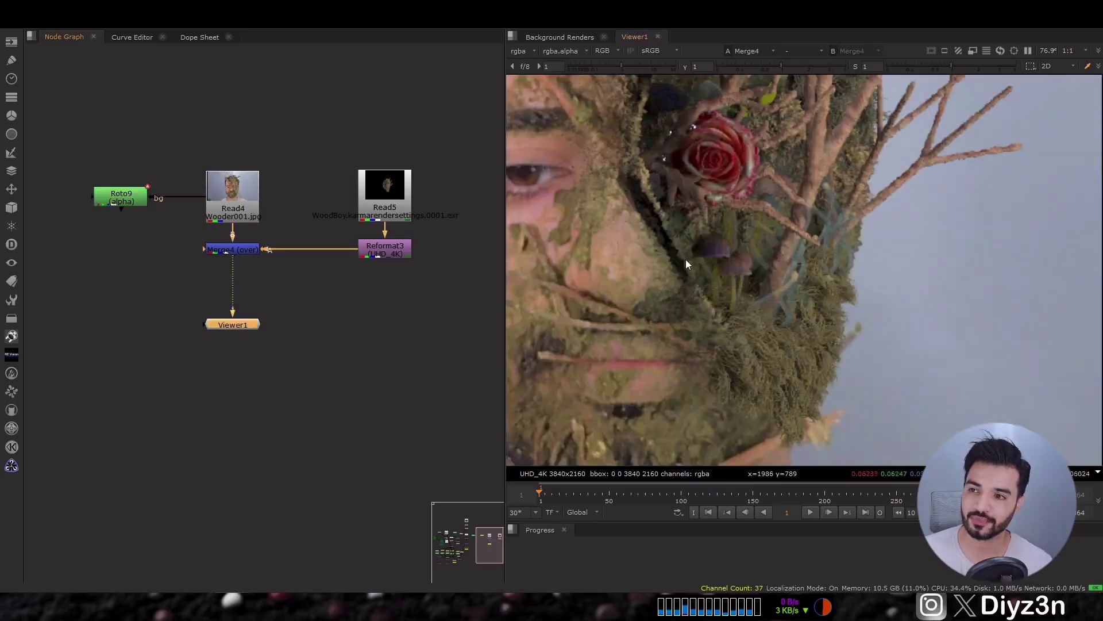
scroll(689, 265, "down", 2)
middle_click_drag(690, 265, 750, 332)
Add a Premult node after the Roto and compare the isolated branch with the Roto's output
key("Tab")
type("prem")
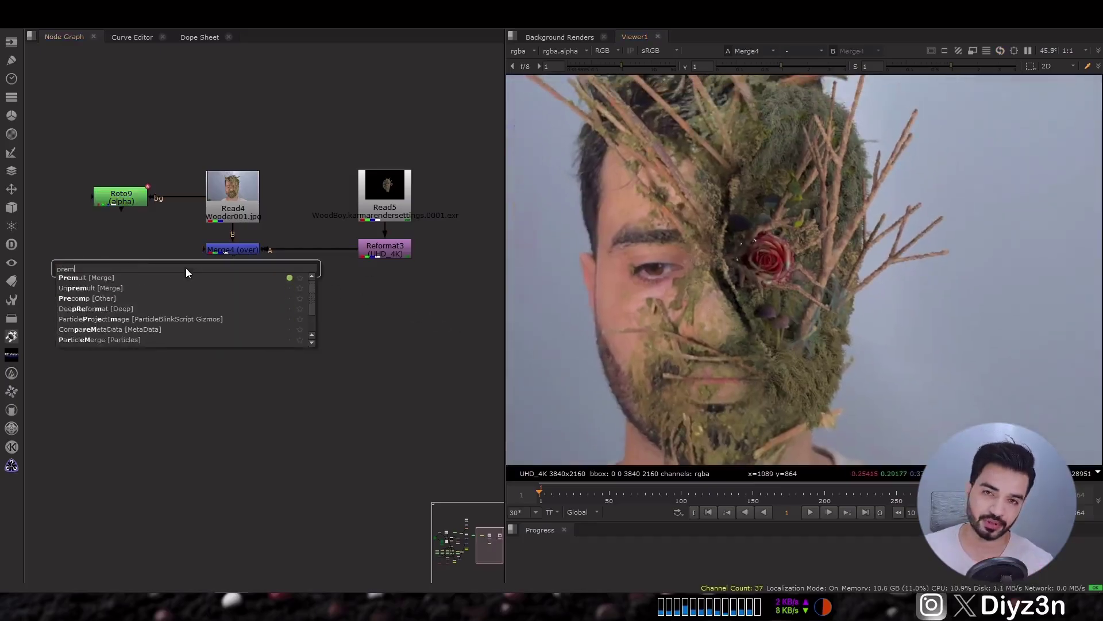
left_click(76, 279)
left_click_drag(168, 263, 109, 231)
key("1")
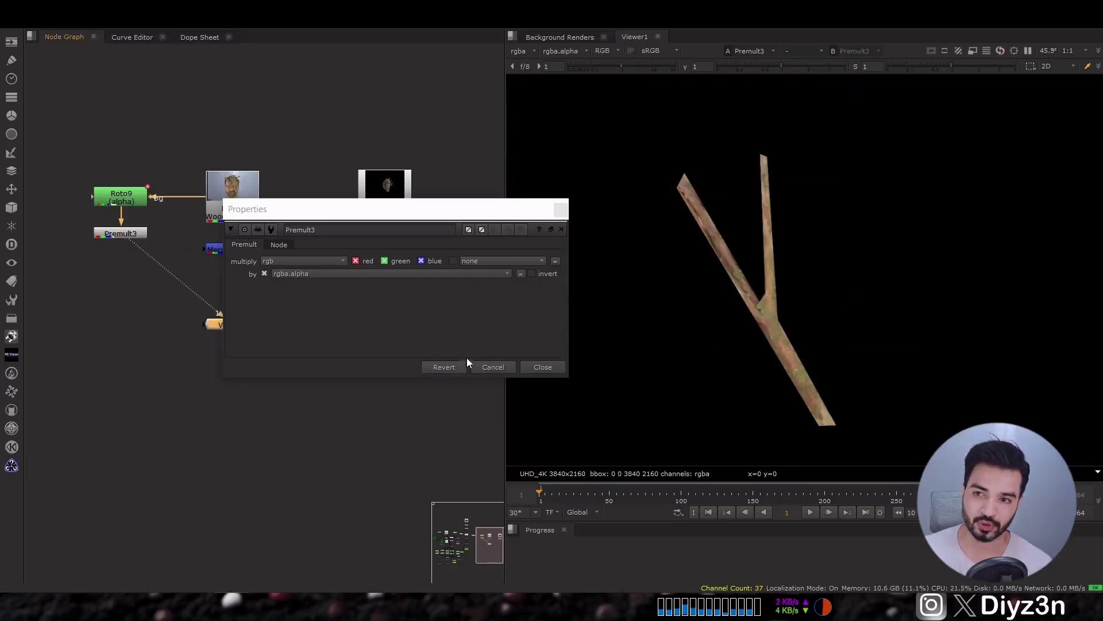
left_click(540, 367)
key("1")
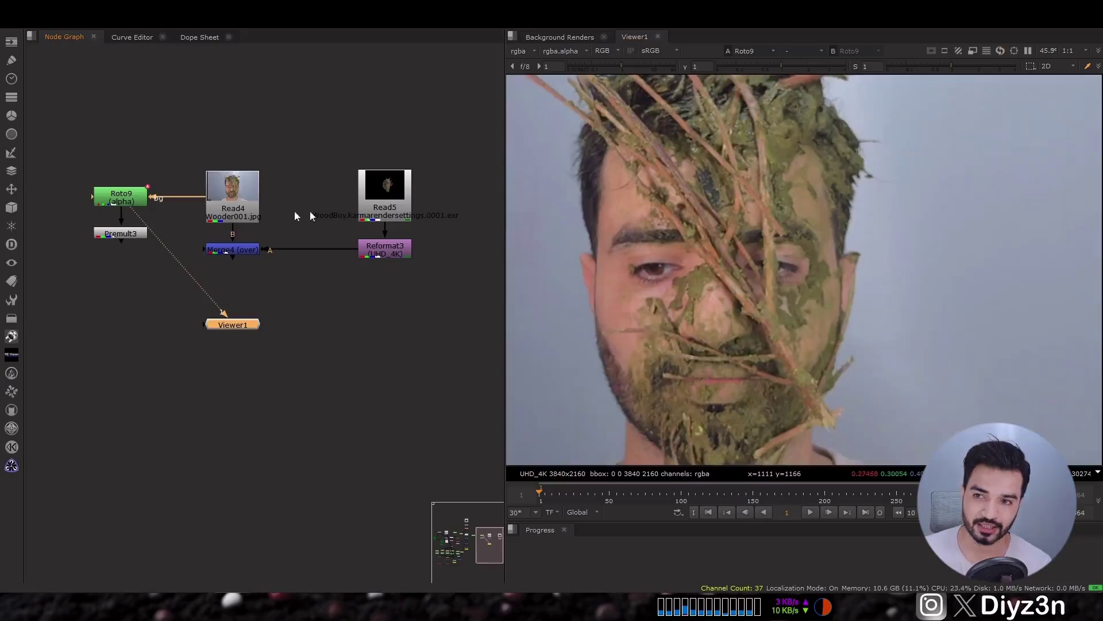
left_click(138, 235)
key("1")
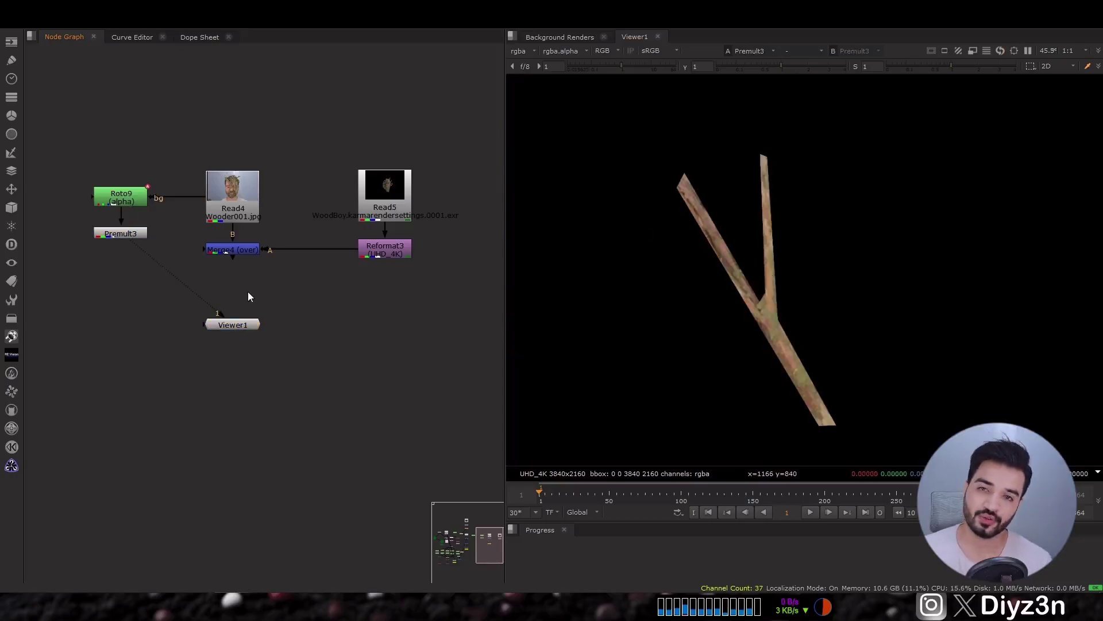
Merge the premultiplied branch over the existing composite with a second over merge, and view the result
key("m")
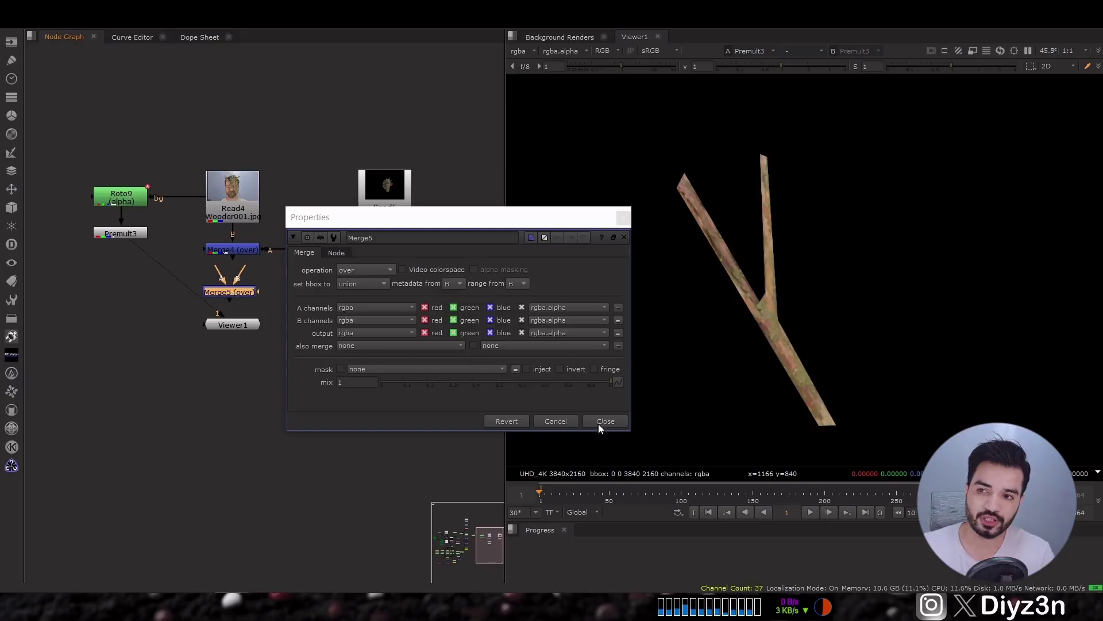
left_click(600, 428)
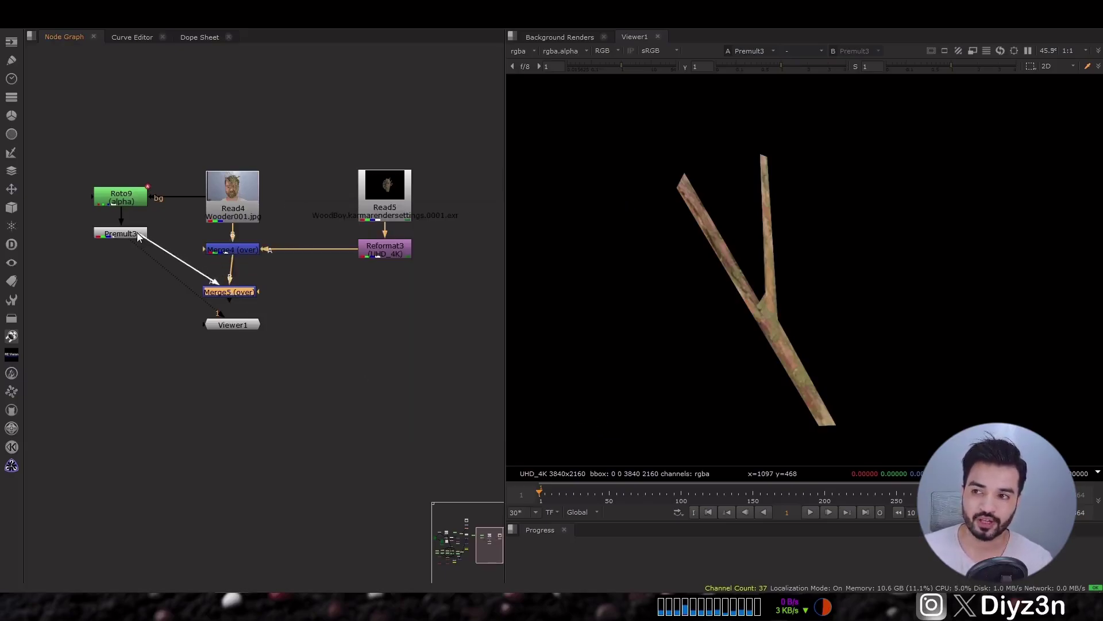
key("1")
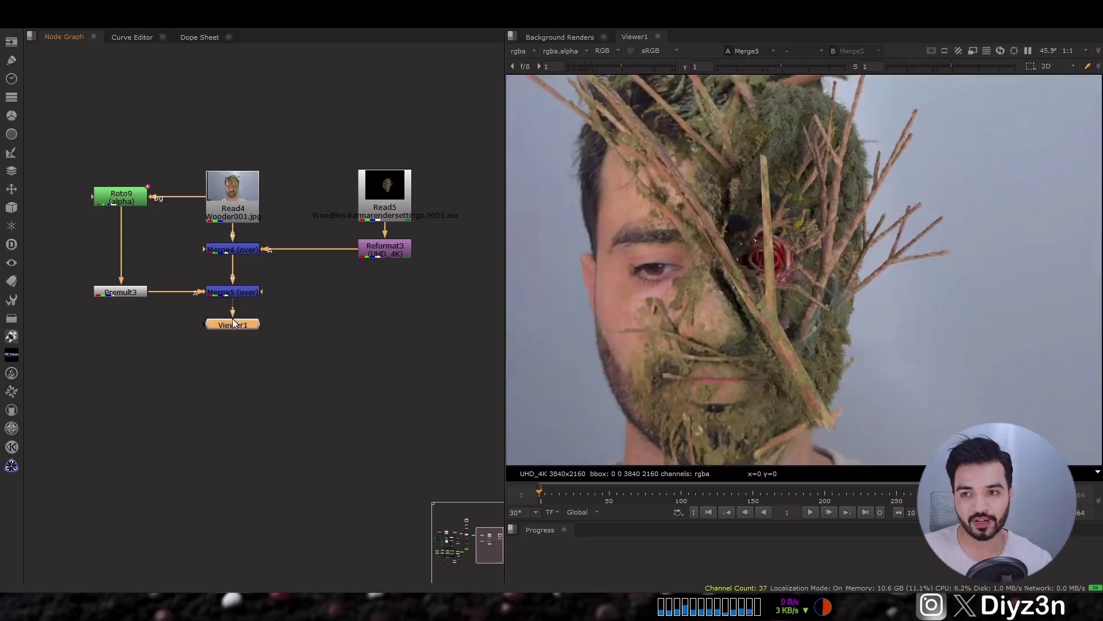
scroll(769, 295, "down", 1)
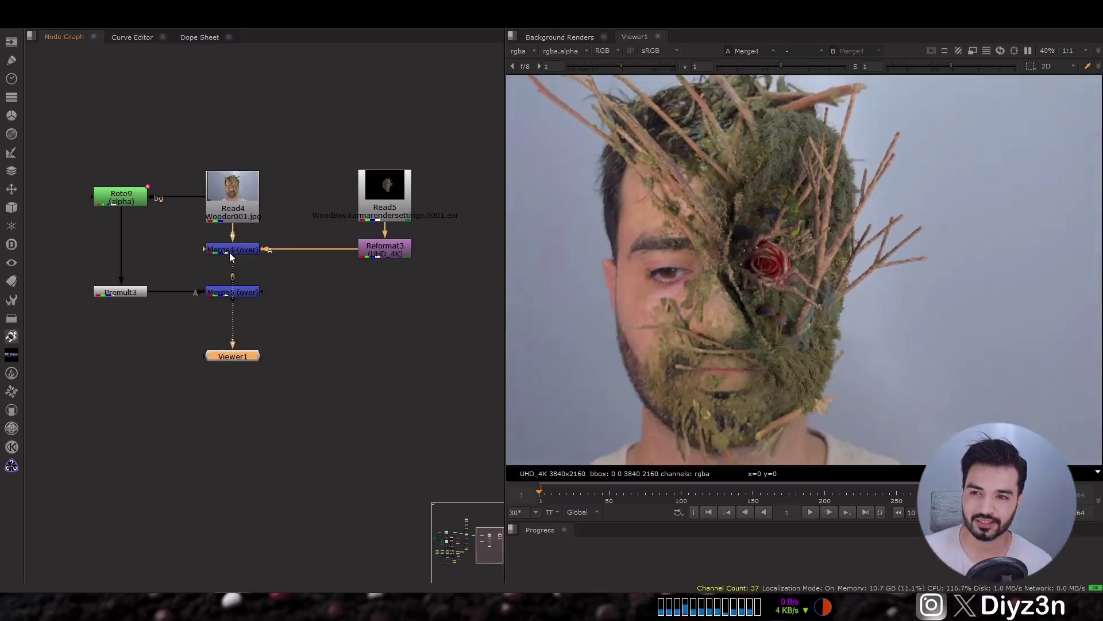
Set the branch Bezier's feather to 6.5 and hide the viewer overlay
double_click(133, 202)
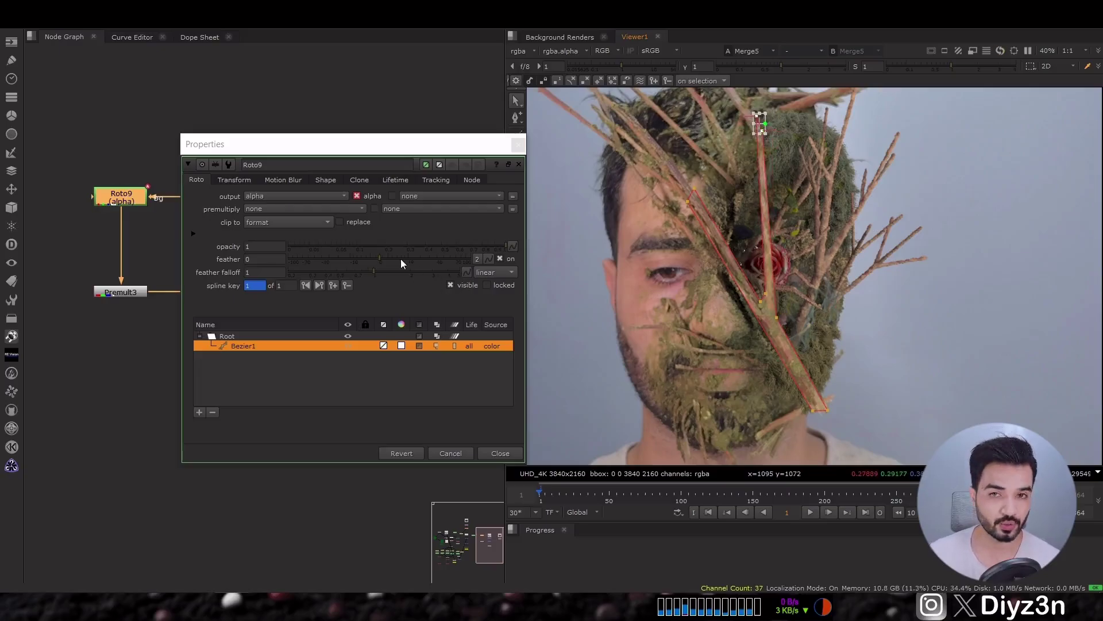
left_click_drag(401, 258, 416, 257)
key("o")
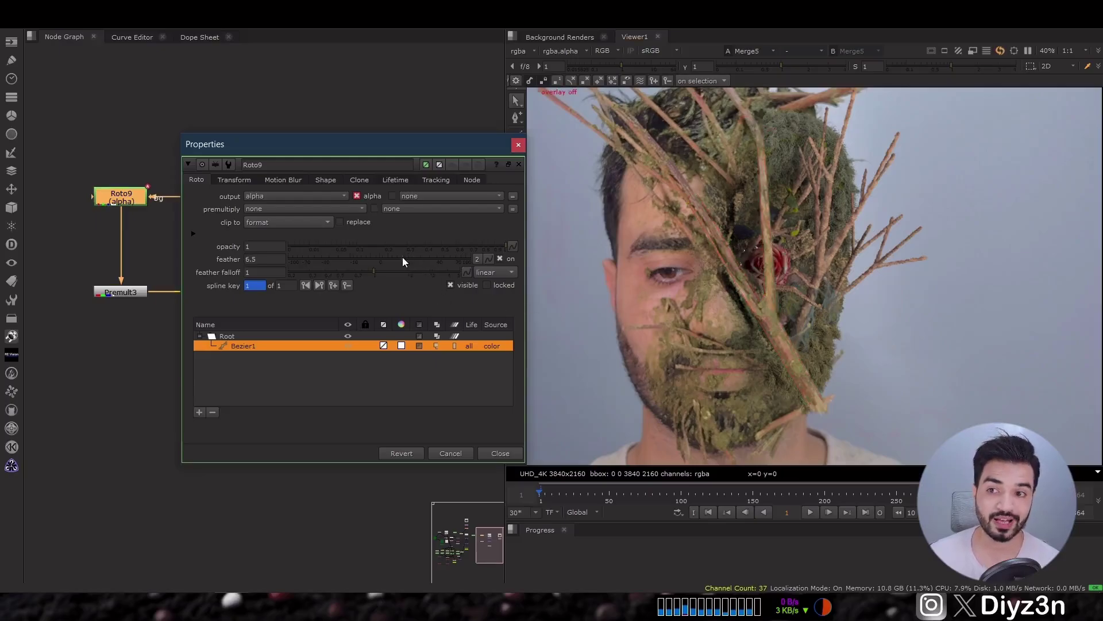
left_click(499, 454)
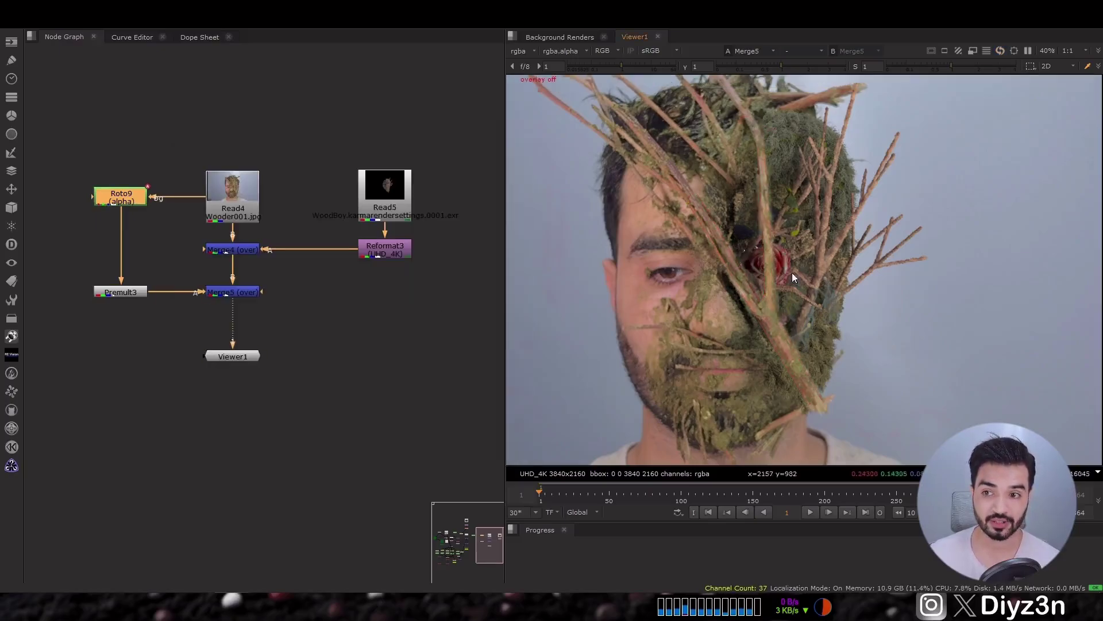
View the first merge without the branch, and inspect the remaining branches on the original Read4 plate
left_click(245, 251)
key("1")
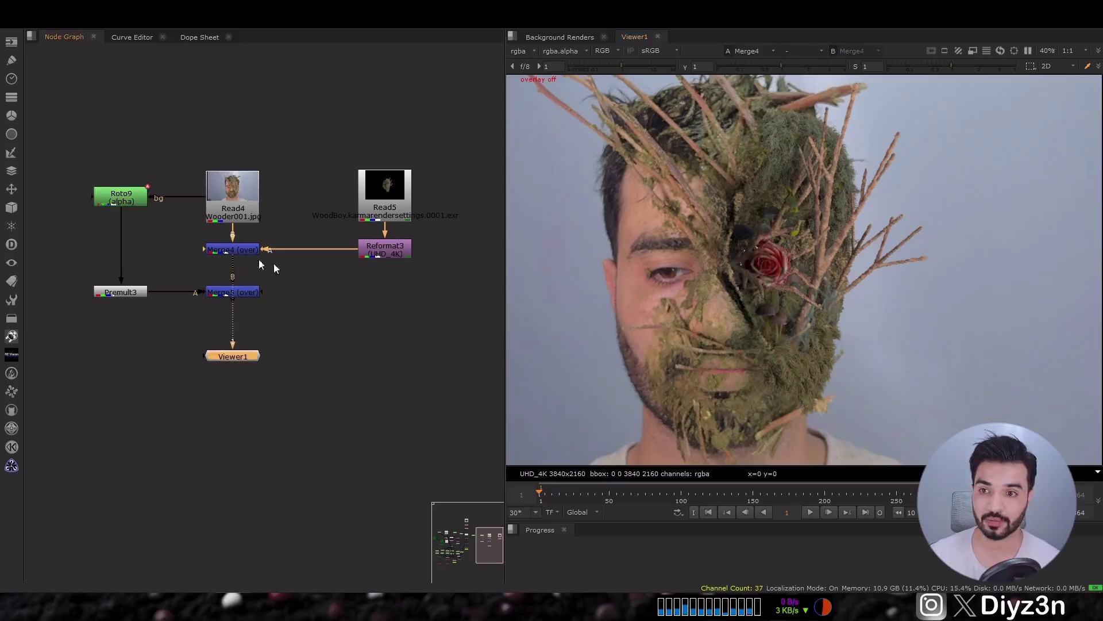
key("1")
scroll(820, 337, "up", 6)
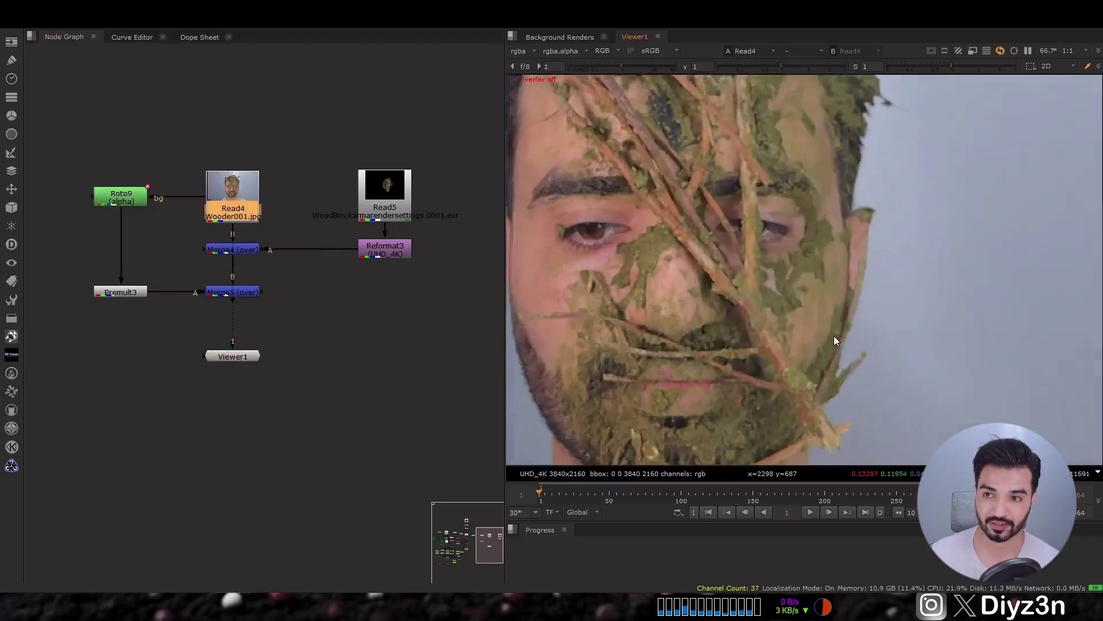
middle_click_drag(709, 289, 843, 329)
middle_click_drag(885, 189, 882, 383)
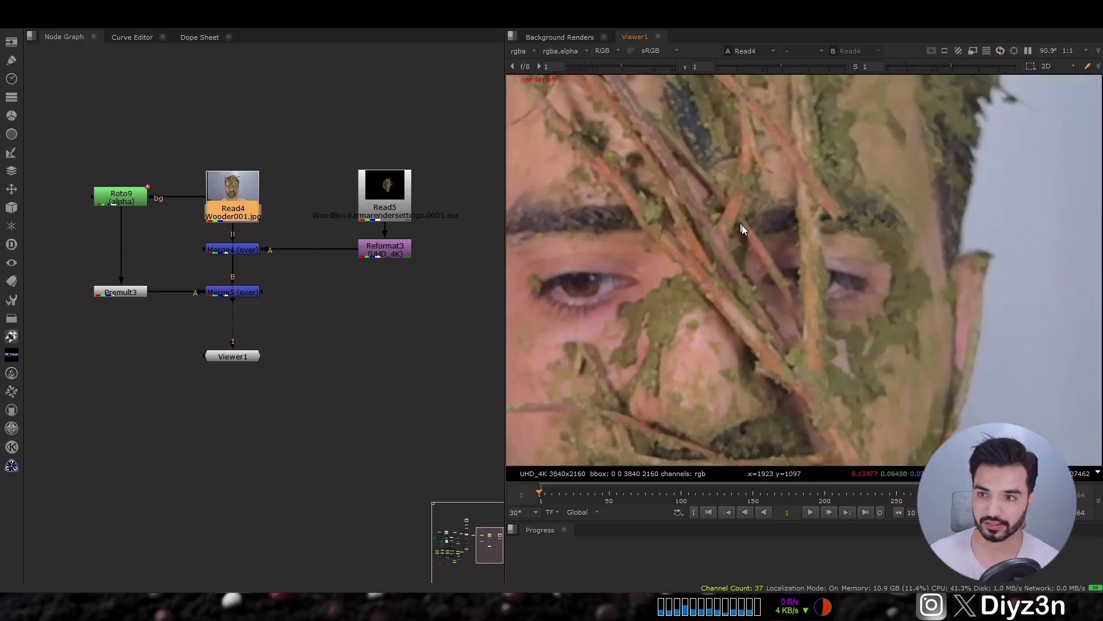
middle_click_drag(725, 213, 772, 249)
scroll(816, 329, "down", 8)
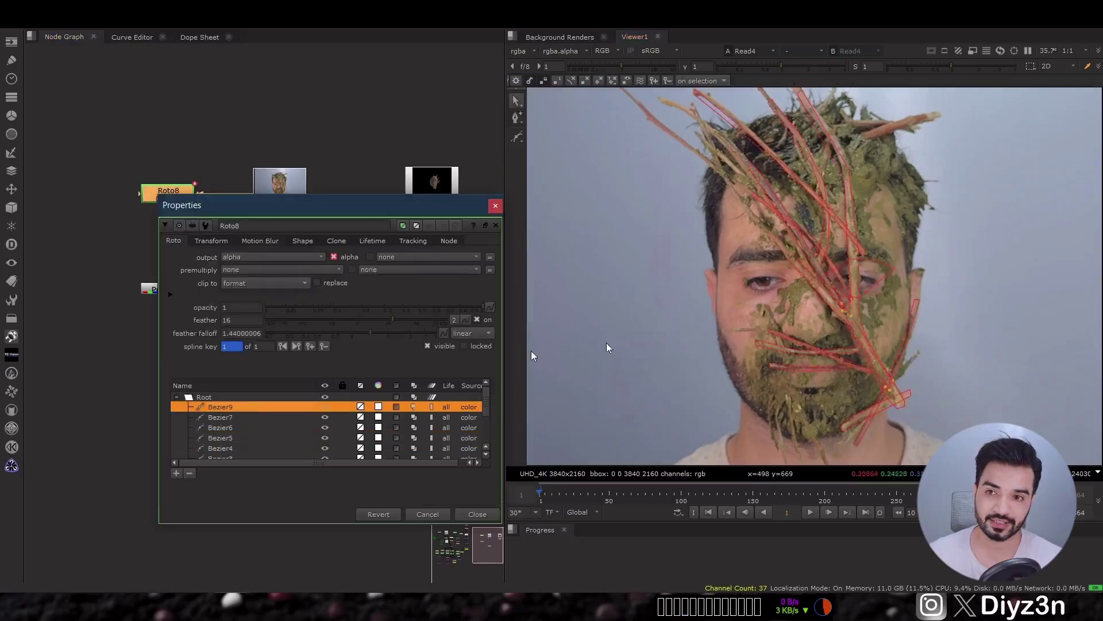
Check the alpha matte of the Roto8 node containing all the branch shapes
key("a")
key("a")
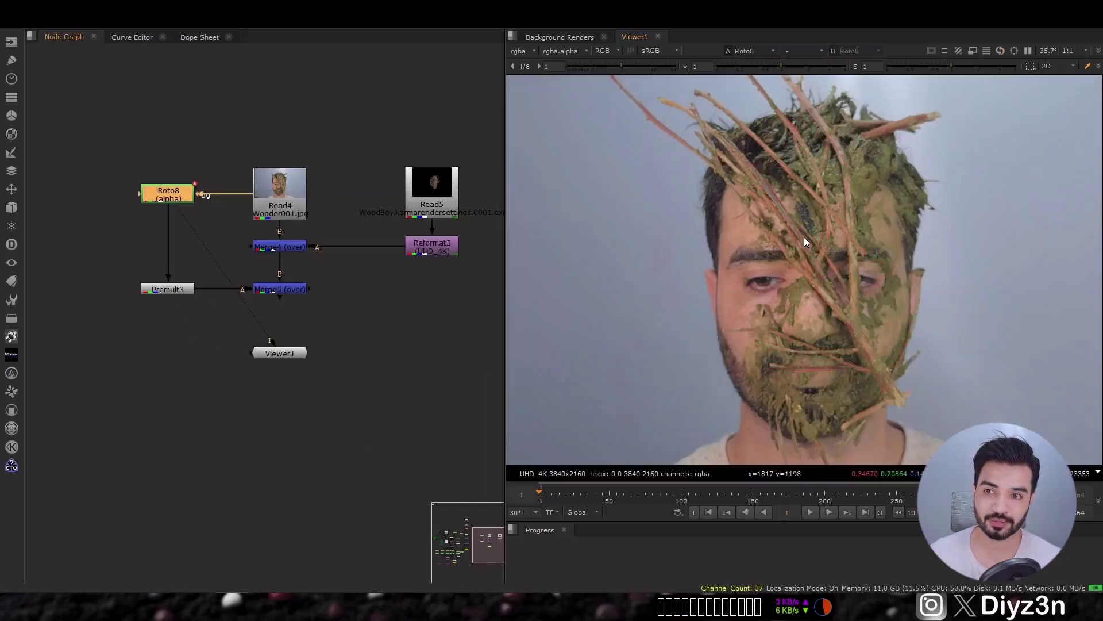
key("a")
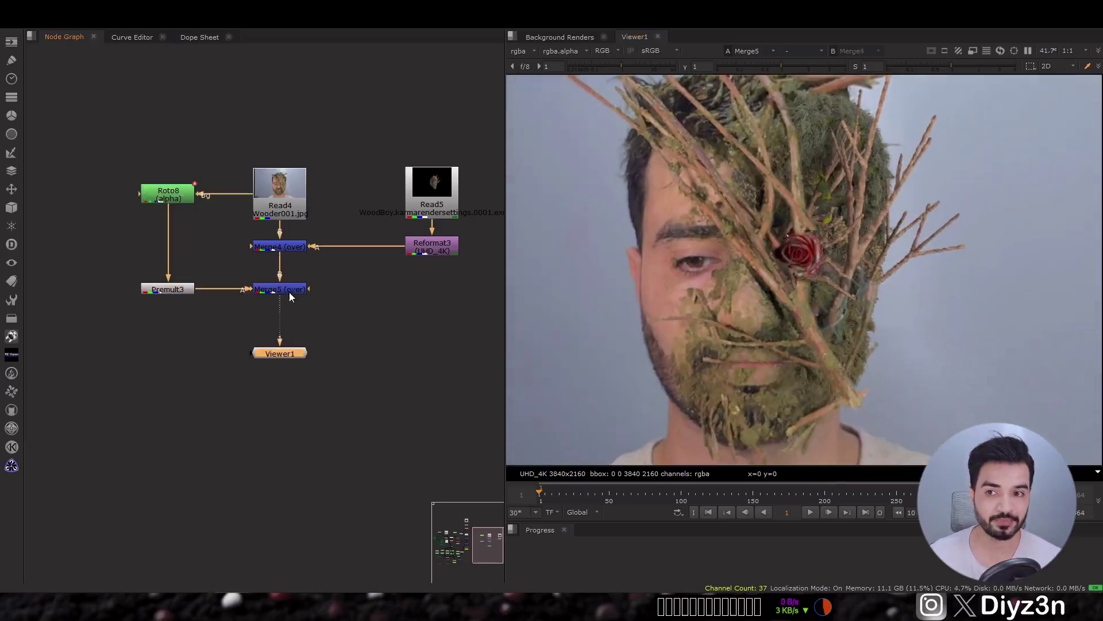
Scrub the final merge to frame 141 and view the Roto8 output at that frame
scroll(821, 276, "down", 2)
left_click_drag(613, 501, 740, 498)
left_click(174, 199, "shift")
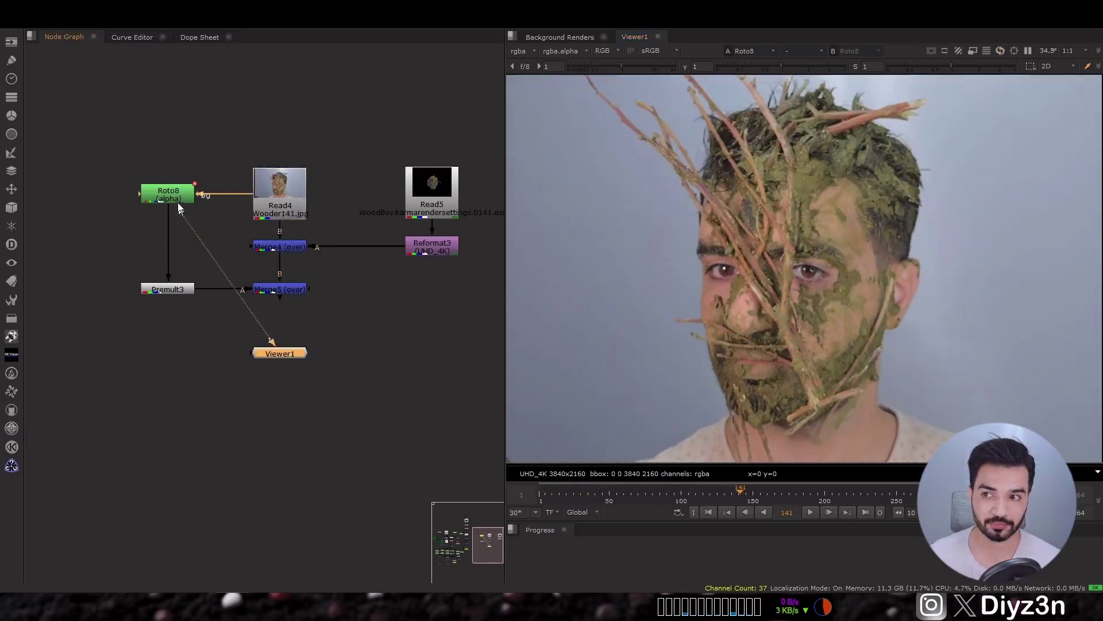
Open the Roto8 shapes and review them over the plate at frame 124 and at the first frame
double_click(175, 199)
left_click_drag(559, 494, 723, 501)
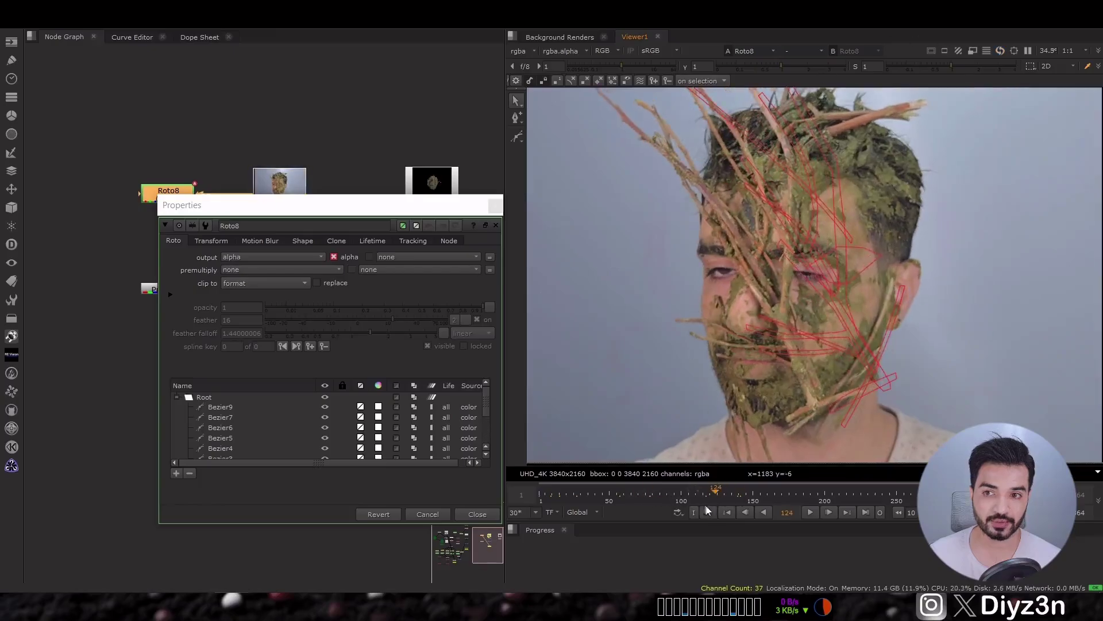
left_click(707, 511)
scroll(943, 354, "down", 1)
middle_click_drag(943, 355, 919, 361)
key("ctrl+a")
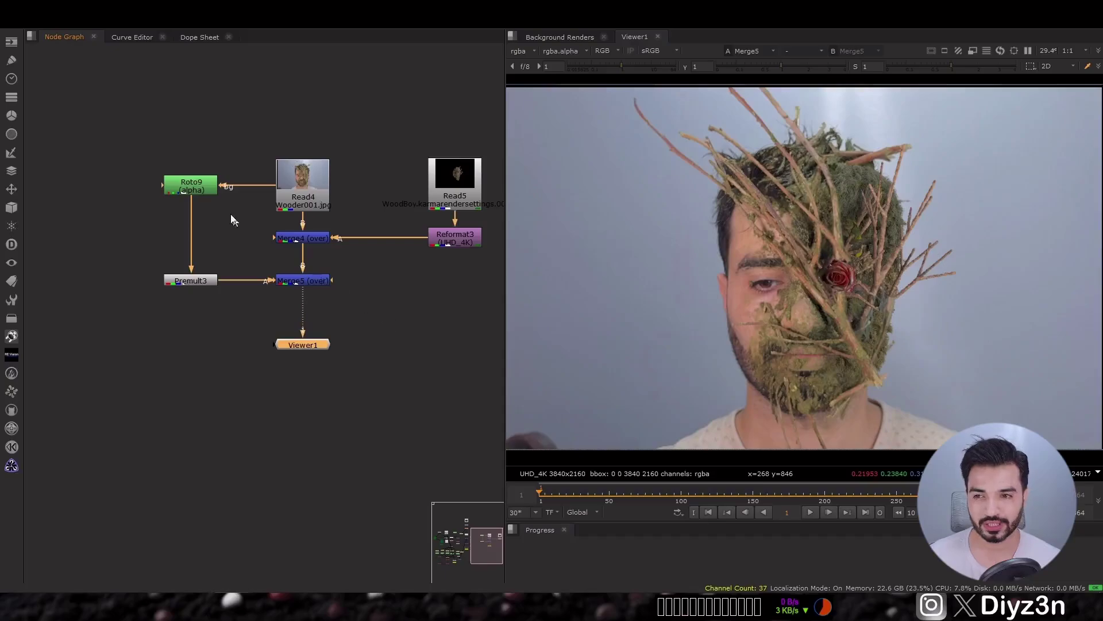
Add a planar tracker node, connect its background input to the Read4 plate and view its output
left_click_drag(191, 185, 191, 229)
key("Tab")
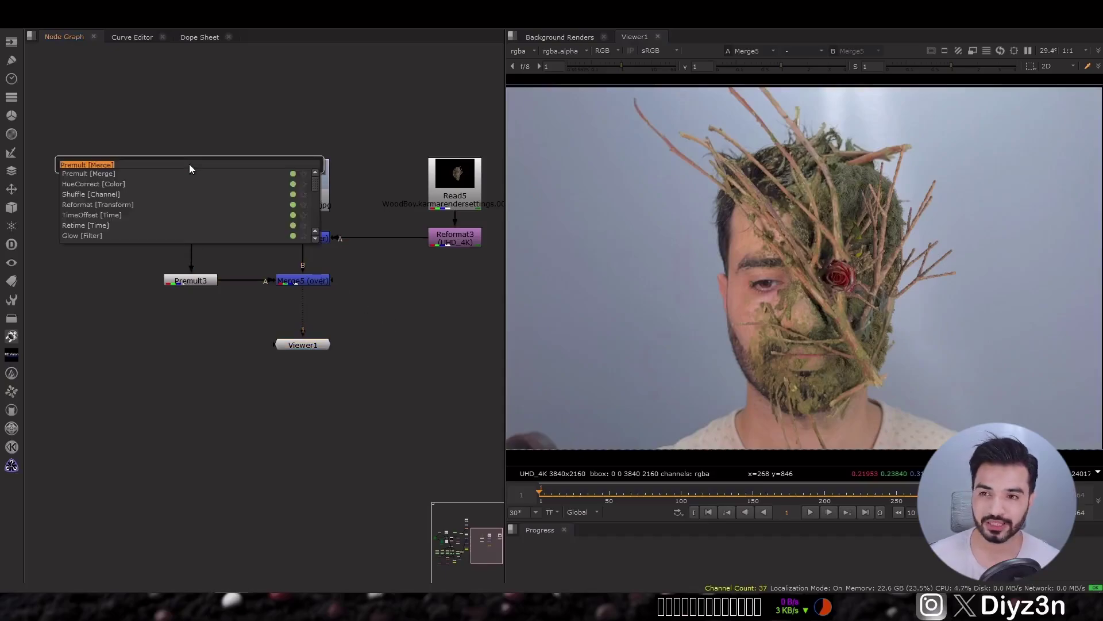
type("pla")
key("Return")
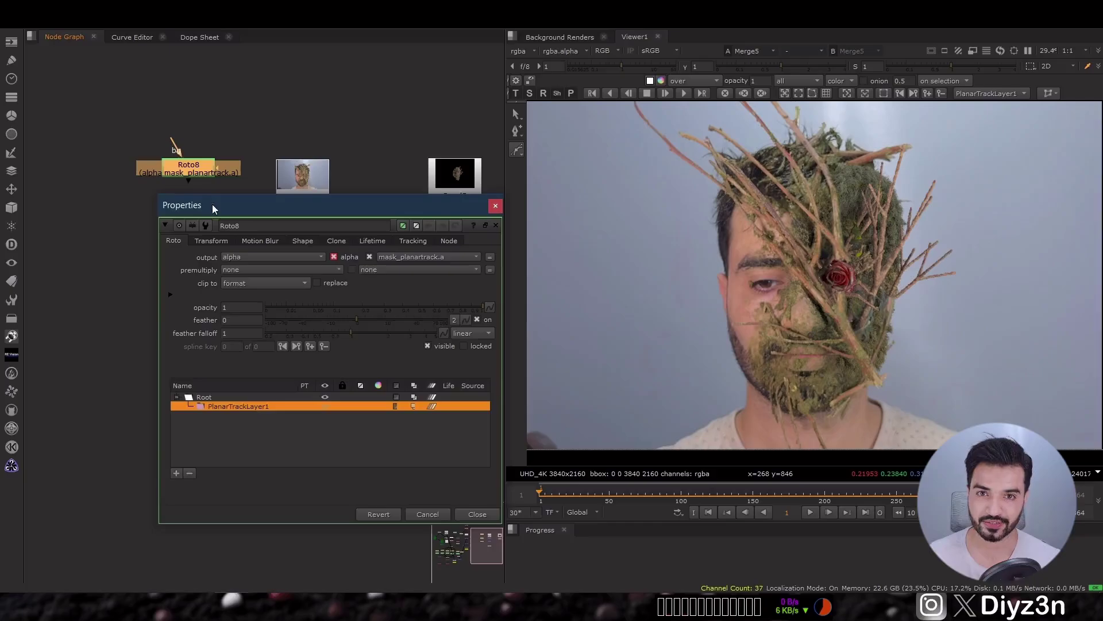
left_click_drag(212, 206, 139, 295)
left_click_drag(171, 140, 290, 175)
left_click_drag(188, 165, 179, 182)
key("1")
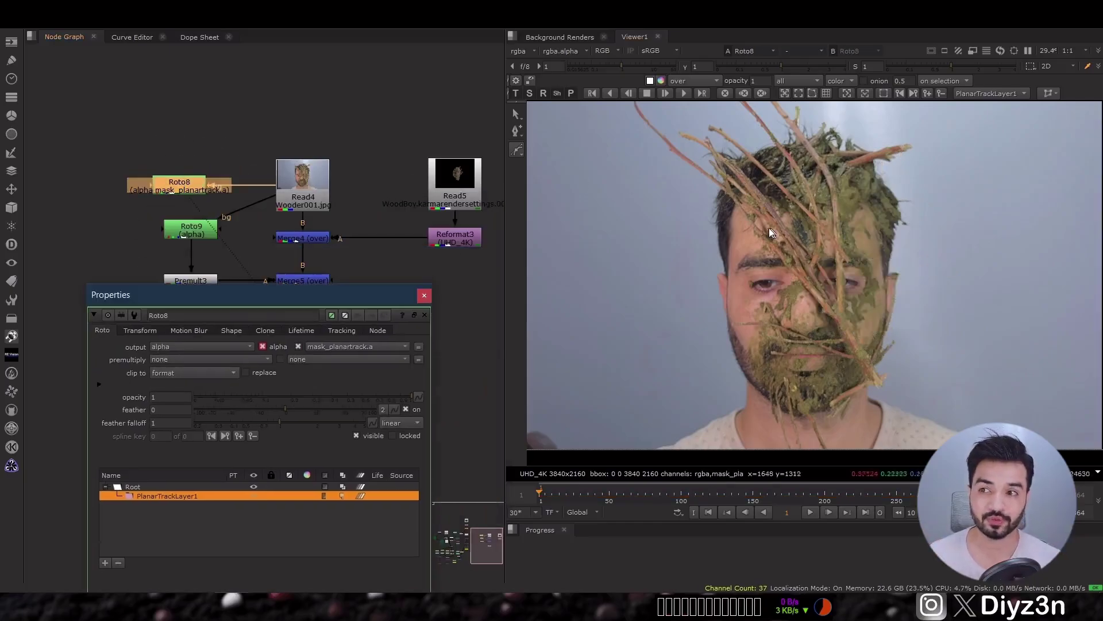
Draw a rectangular planar track region over the moss-covered side of the face, track it forward and check it at frame 123
left_click(793, 193)
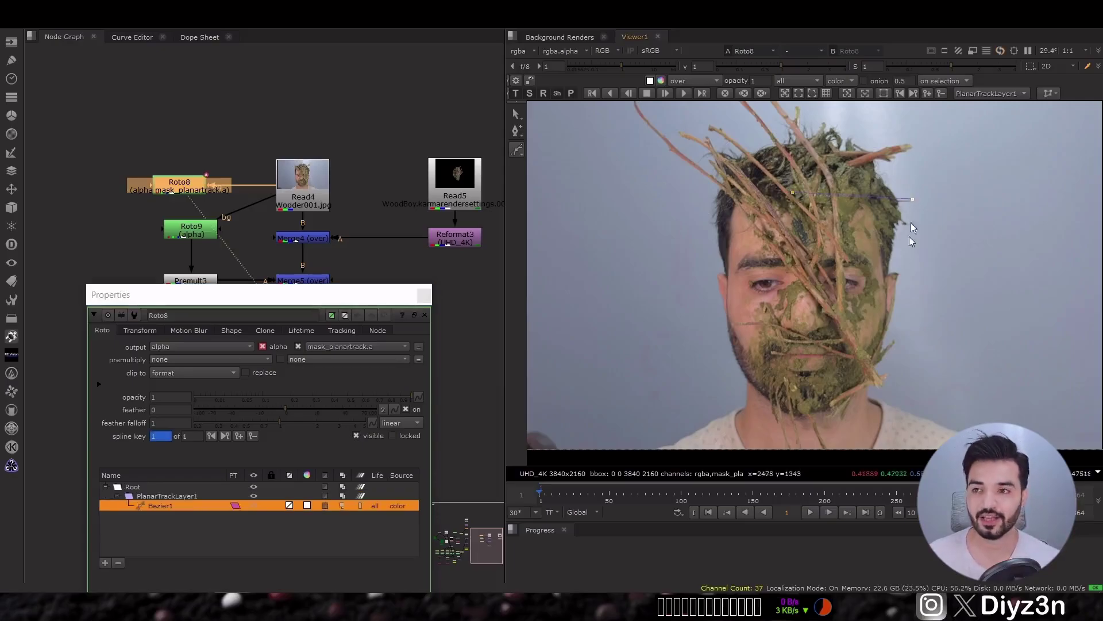
left_click(793, 193)
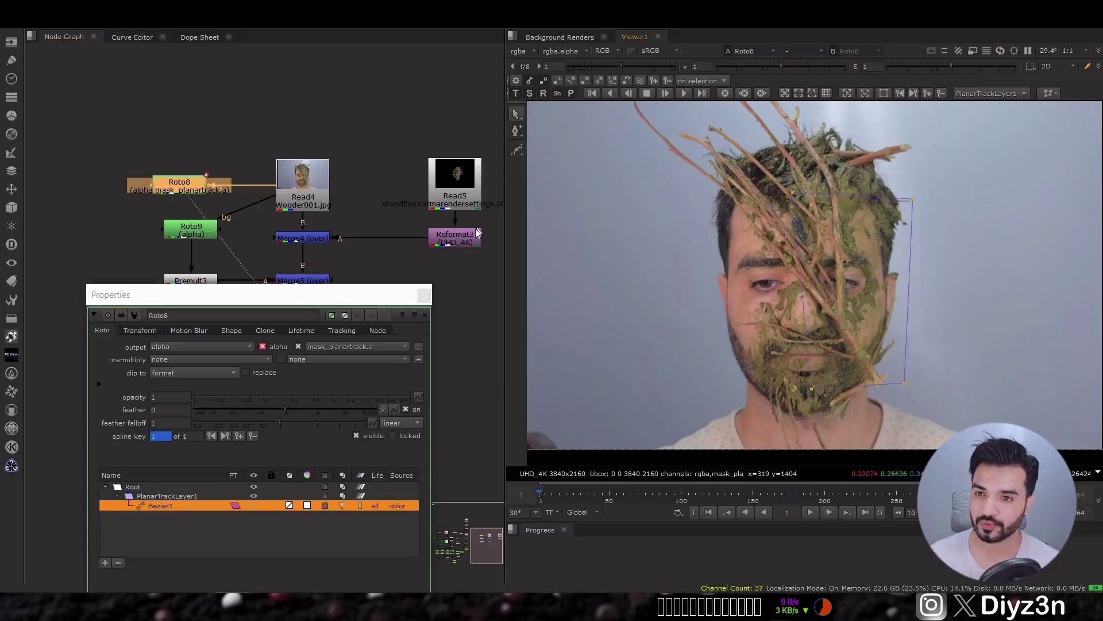
left_click_drag(384, 293, 388, 117)
left_click(679, 93)
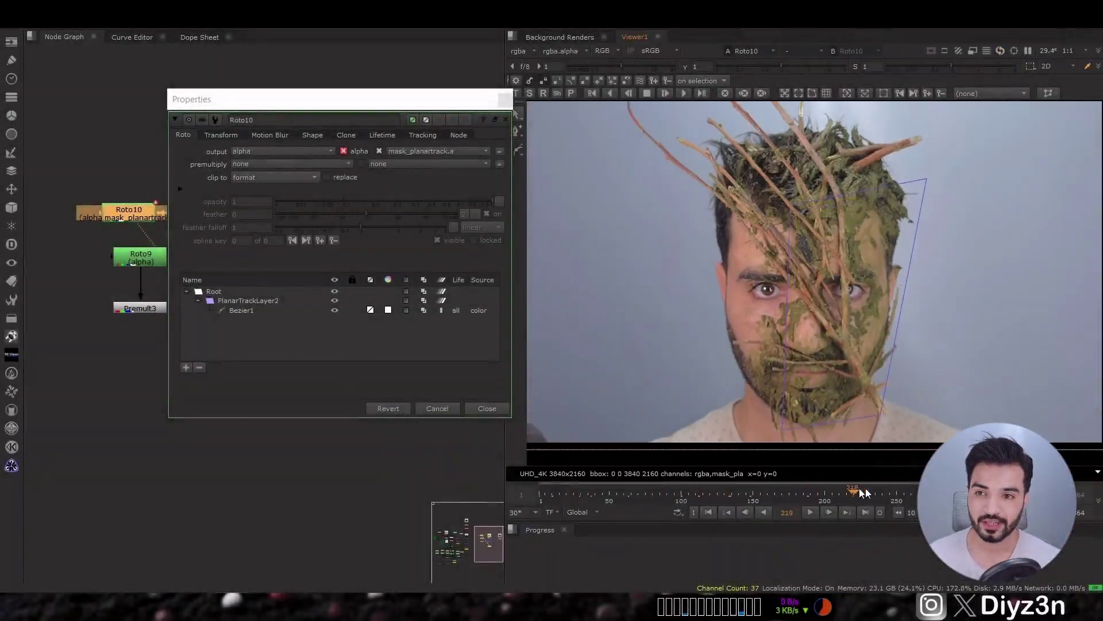
left_click_drag(860, 491, 714, 491)
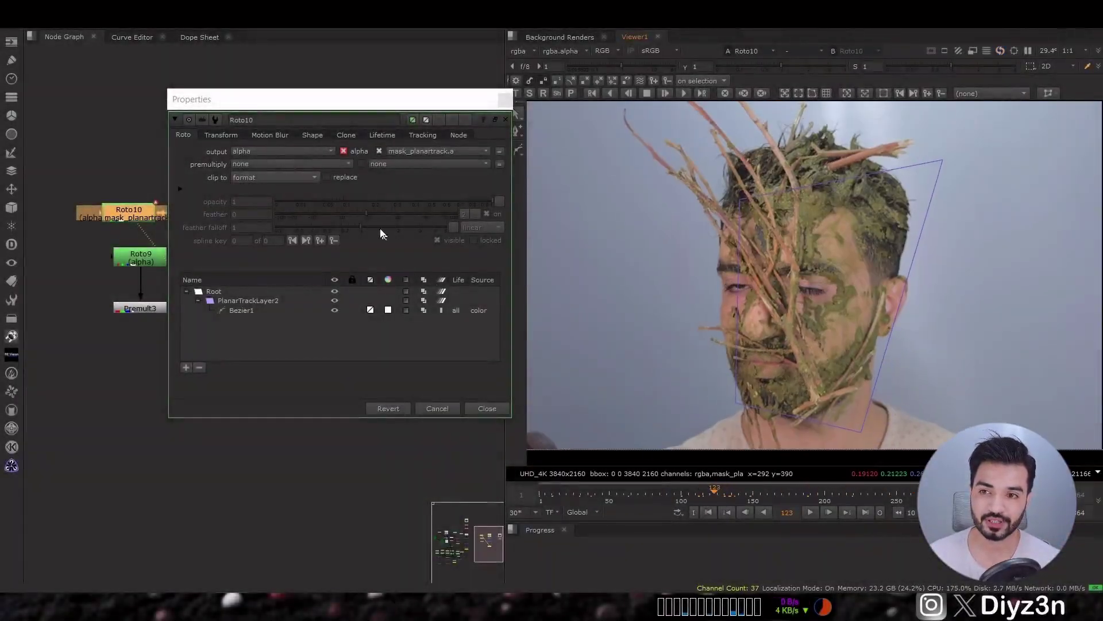
Export PlanarTrackLayer2 as a CornerPin2D (stabilize) node and scrub through its stabilized output
left_click(241, 301)
left_click(1049, 93)
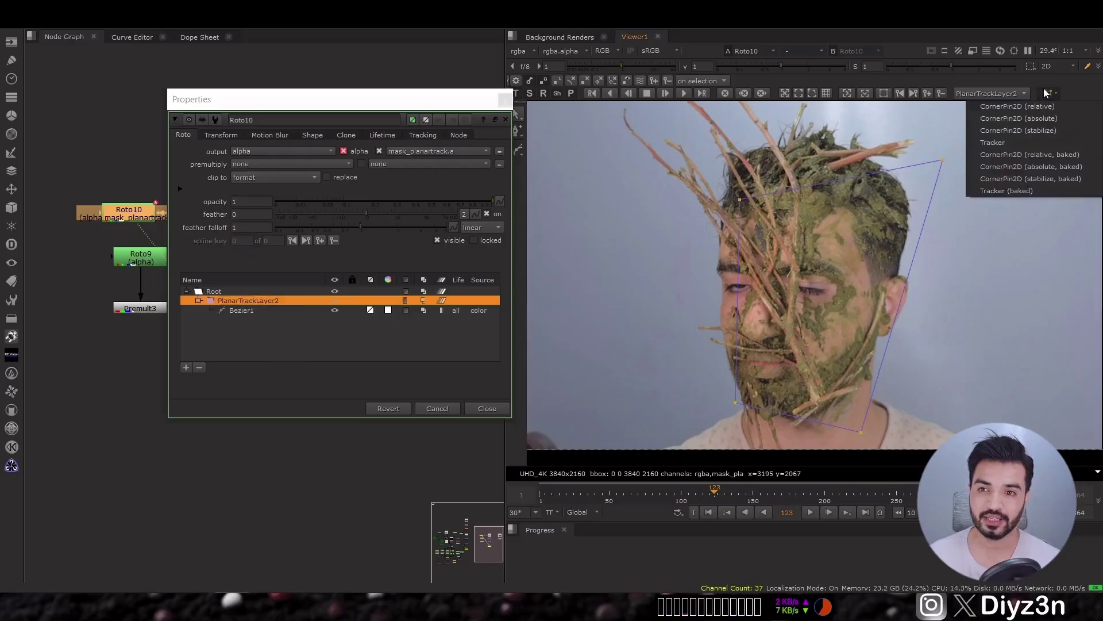
left_click(1047, 130)
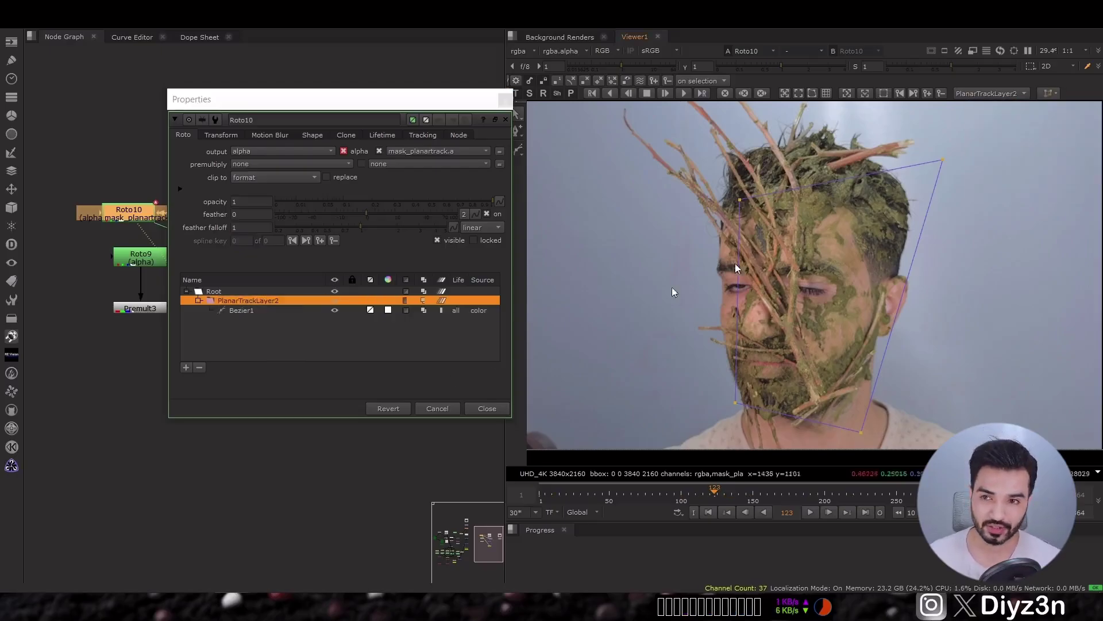
left_click(486, 410)
middle_click_drag(151, 230, 200, 227)
left_click_drag(310, 266, 105, 234)
key("1")
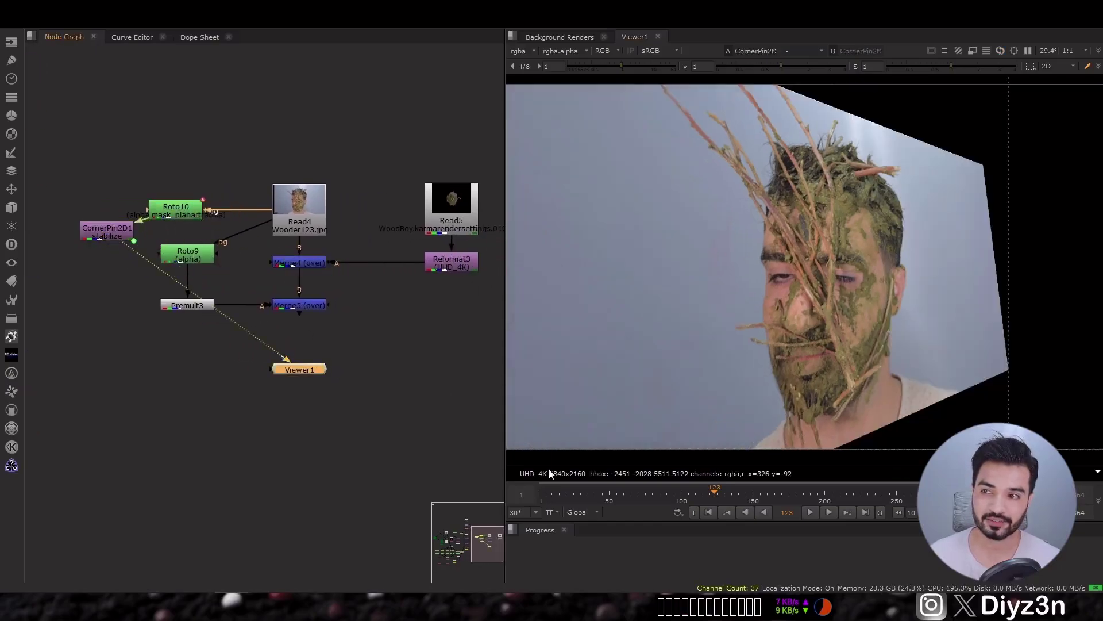
left_click_drag(562, 489, 714, 495)
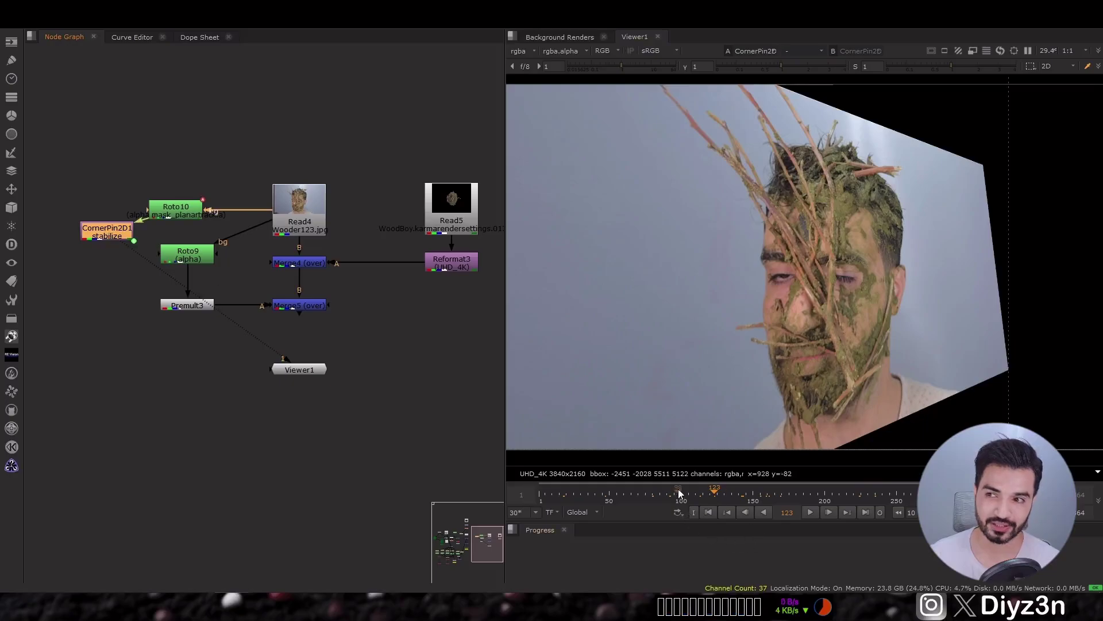
left_click_drag(678, 491, 912, 492)
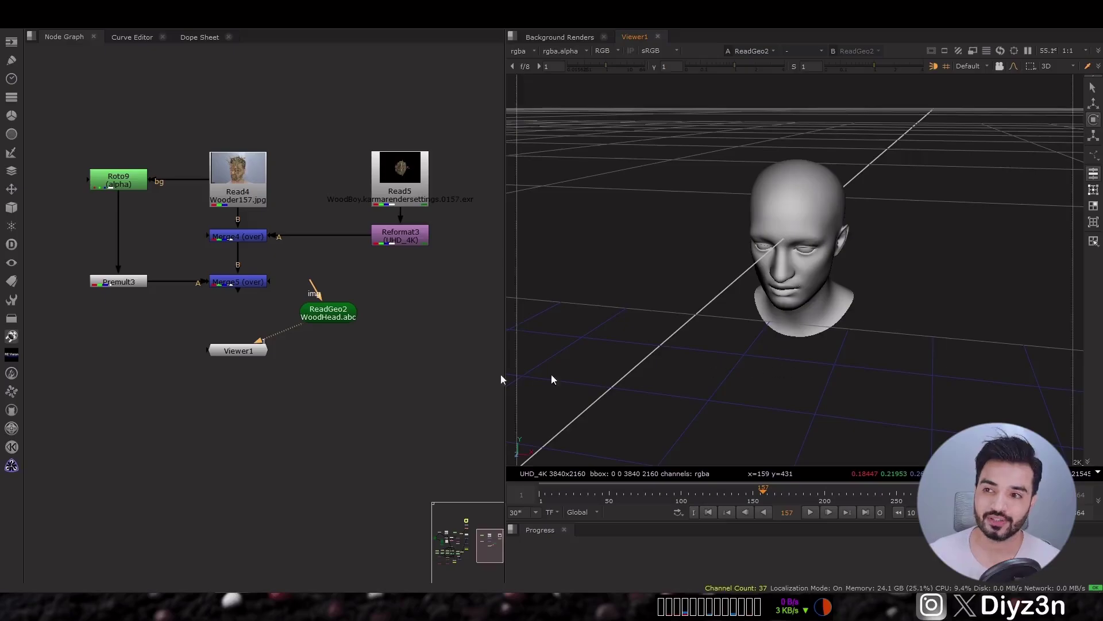
Scrub through the Read4 plate, the WoodHead.abc head geometry and the Merge5 composite to compare their motion
left_click_drag(293, 415, 295, 417)
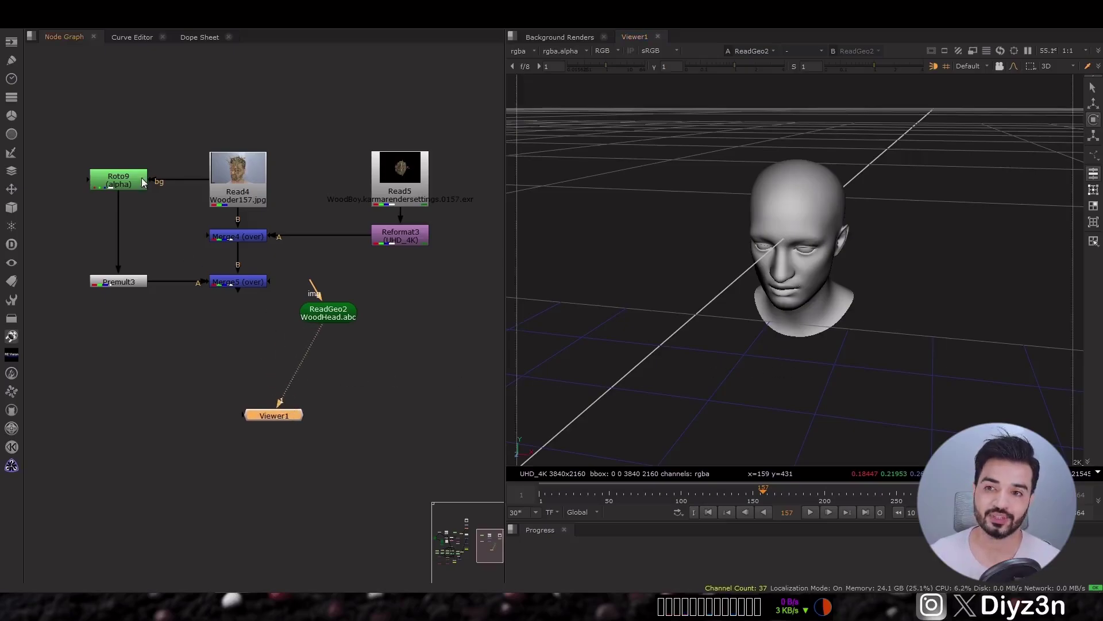
left_click(226, 175, "ctrl+shift")
middle_click_drag(816, 296, 608, 292)
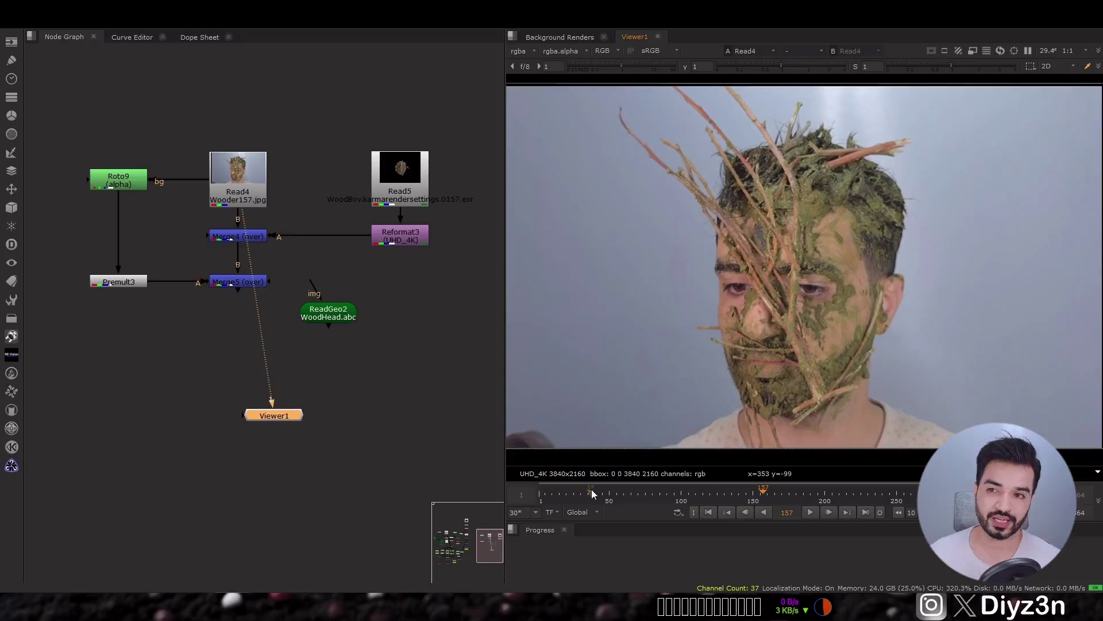
left_click_drag(591, 493, 771, 493)
left_click(311, 322)
key("1")
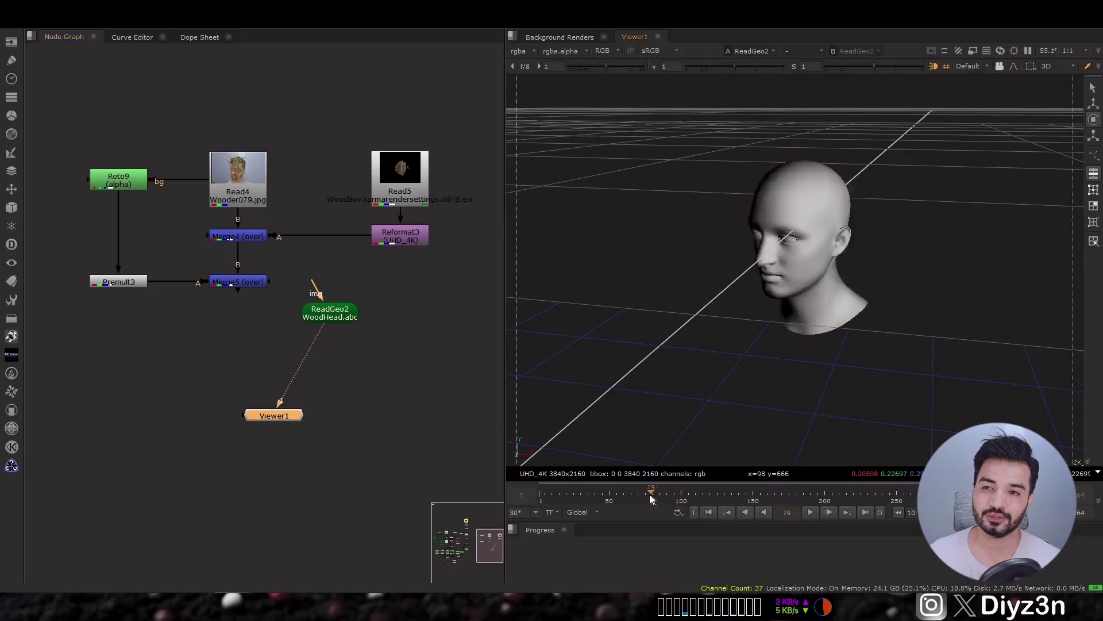
left_click_drag(972, 498, 941, 499)
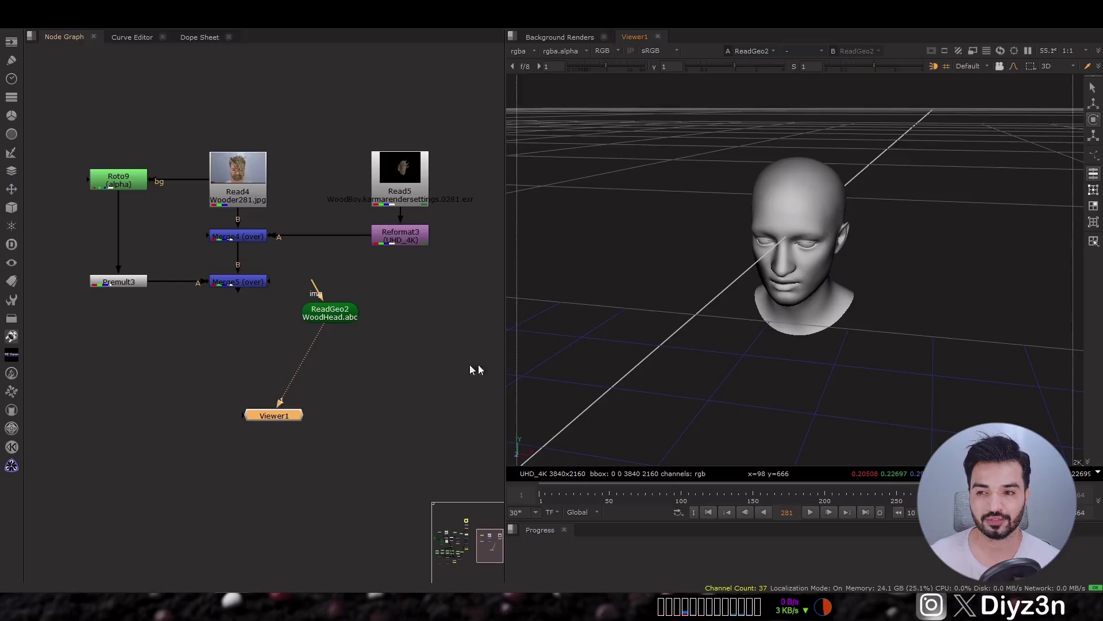
left_click_drag(610, 496, 864, 496)
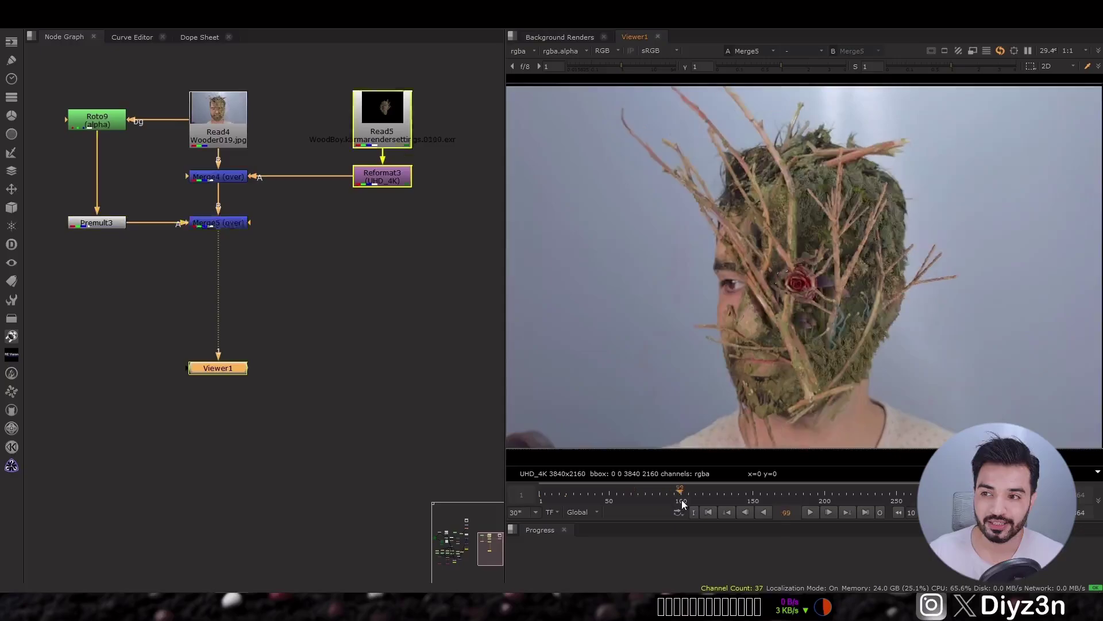
left_click_drag(780, 499, 639, 501)
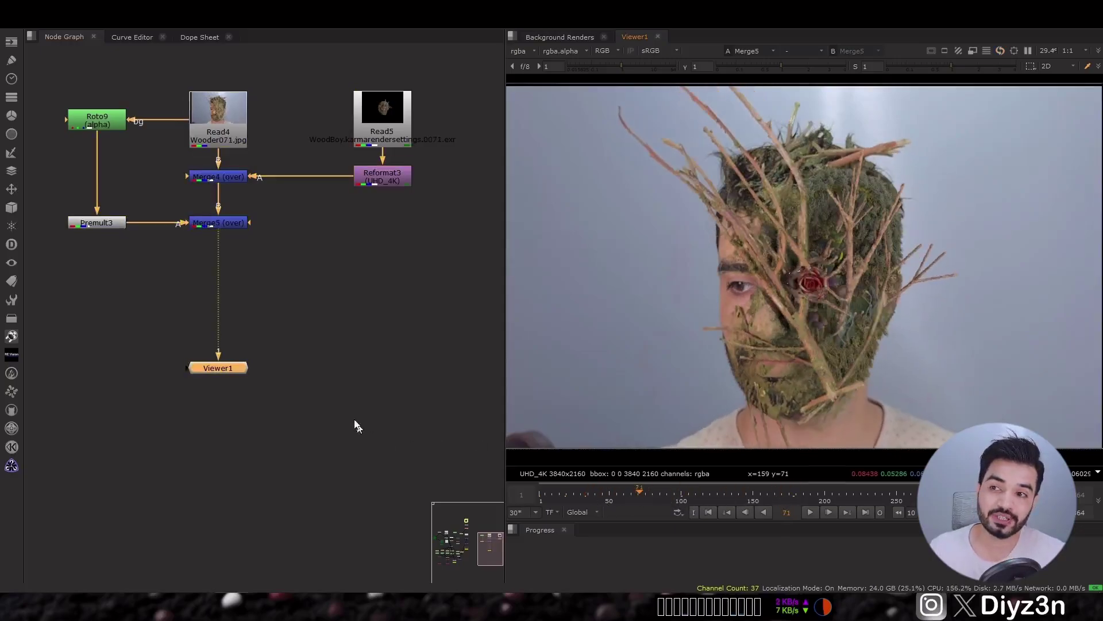
Add a CopyCat node to the node graph and look over its advanced training settings
key("Tab")
type("copy")
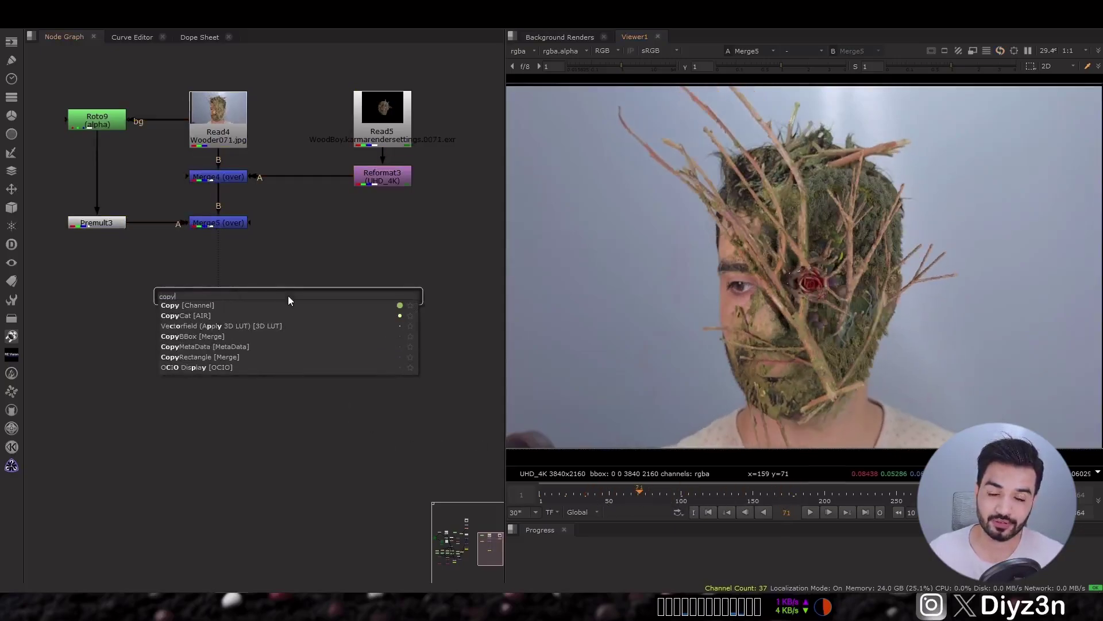
left_click(206, 316)
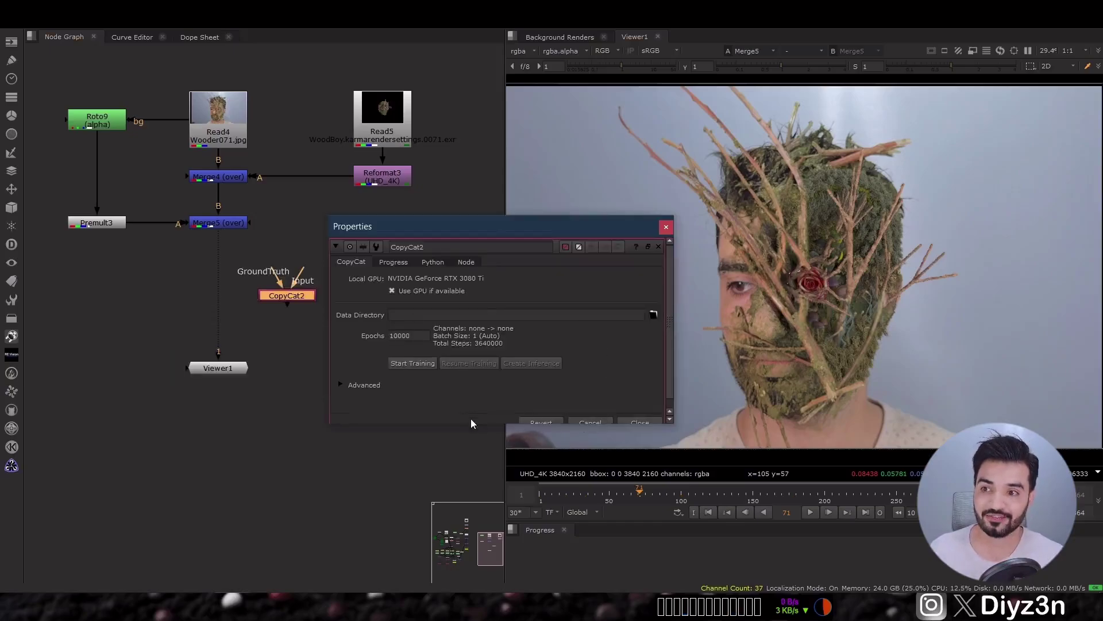
left_click_drag(472, 423, 469, 491)
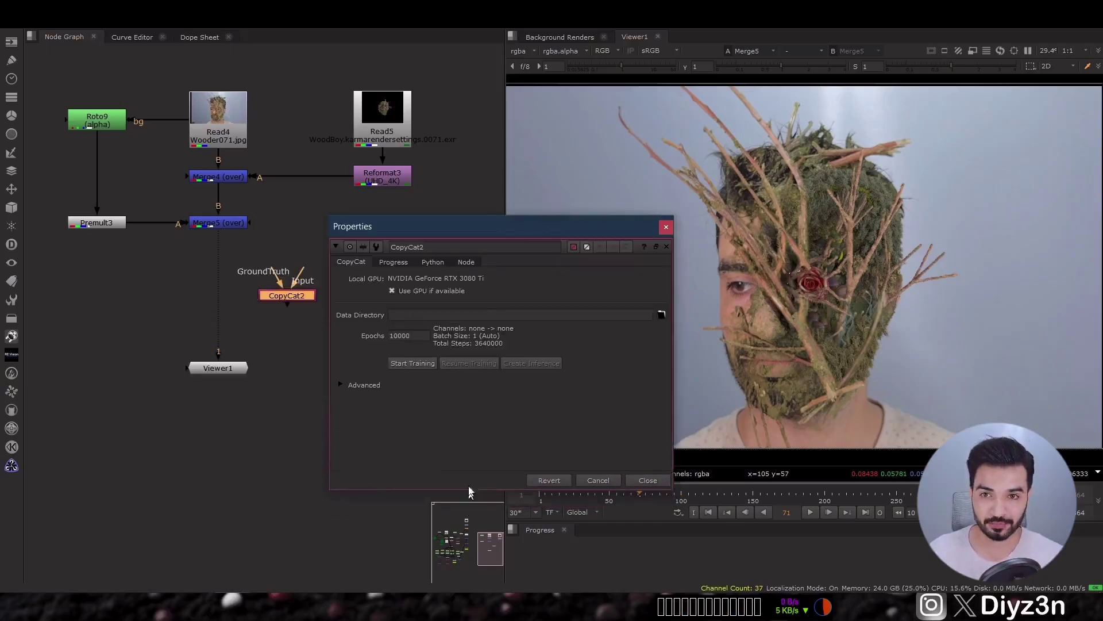
left_click(341, 385)
left_click(341, 385)
left_click(647, 480)
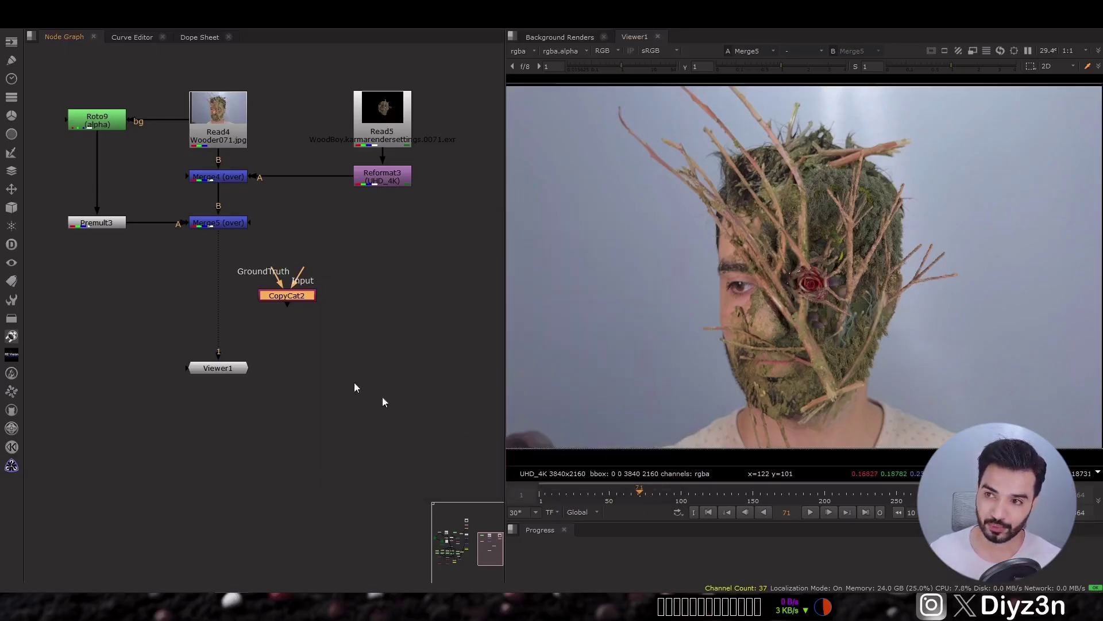
Reposition the CopyCat node and the viewer below the merges, and reconnect the viewer to Merge5
left_click_drag(282, 301, 287, 410)
left_click_drag(226, 432, 227, 371)
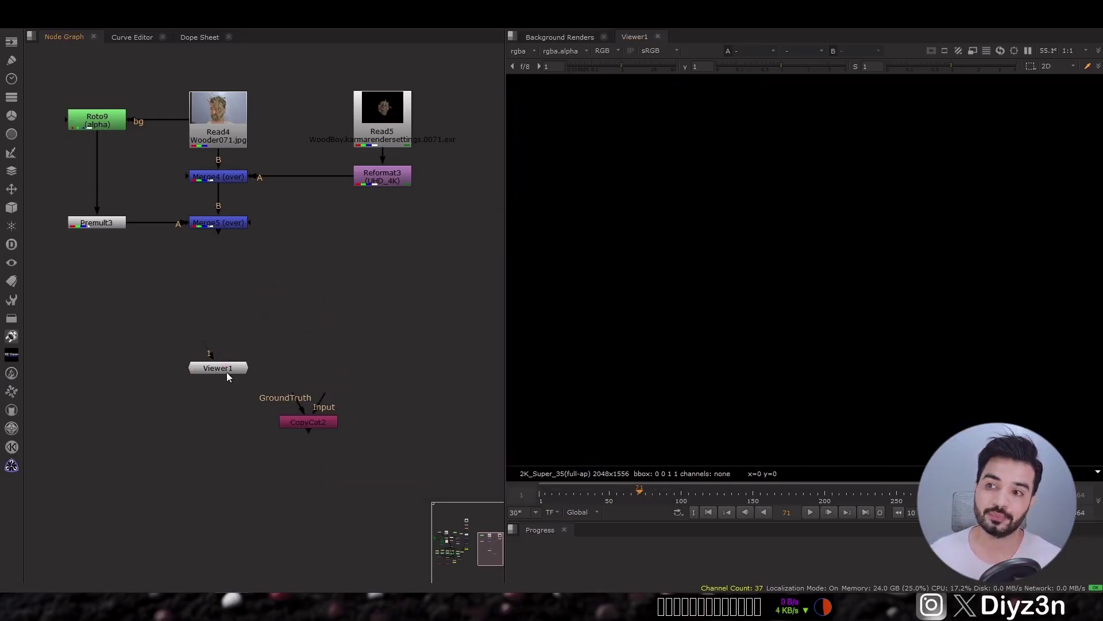
key("1")
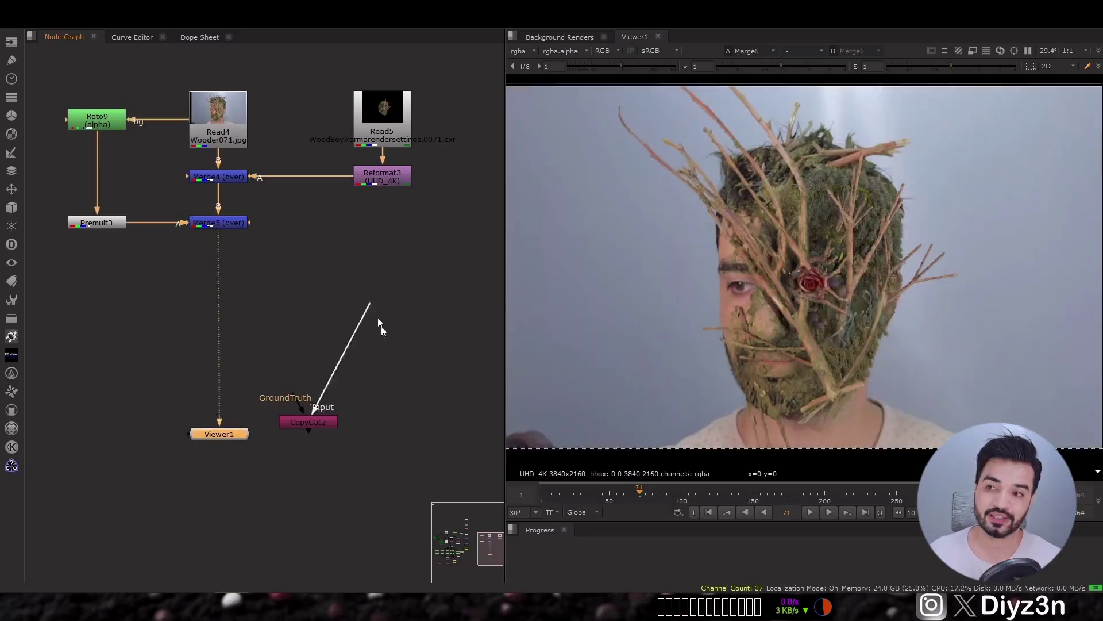
left_click_drag(379, 319, 322, 284)
left_click_drag(402, 285, 309, 405)
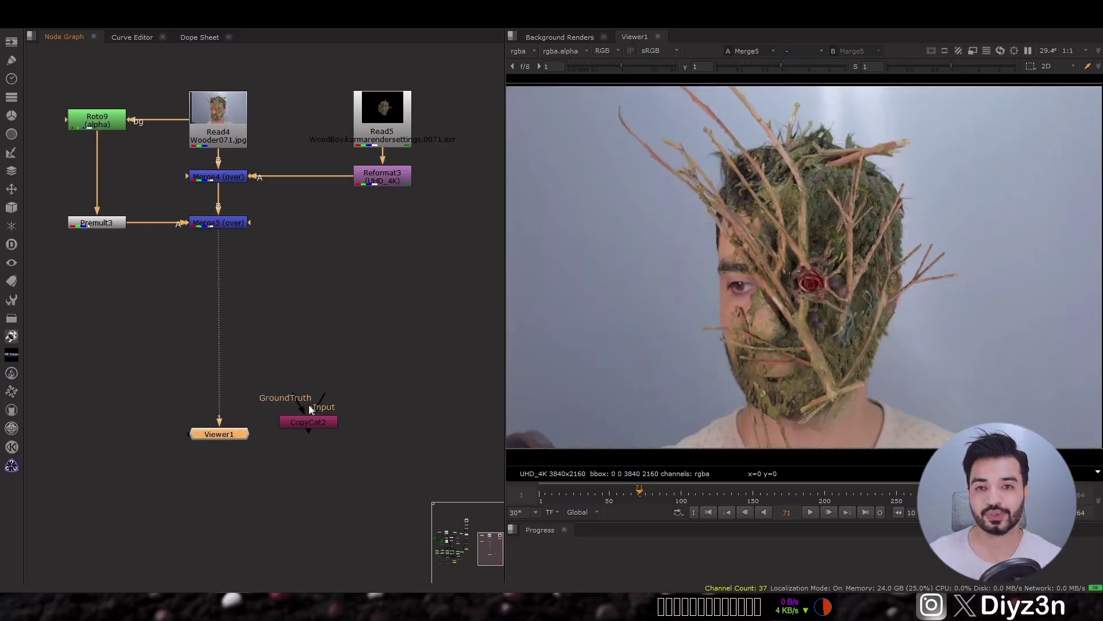
left_click_drag(285, 298, 447, 415)
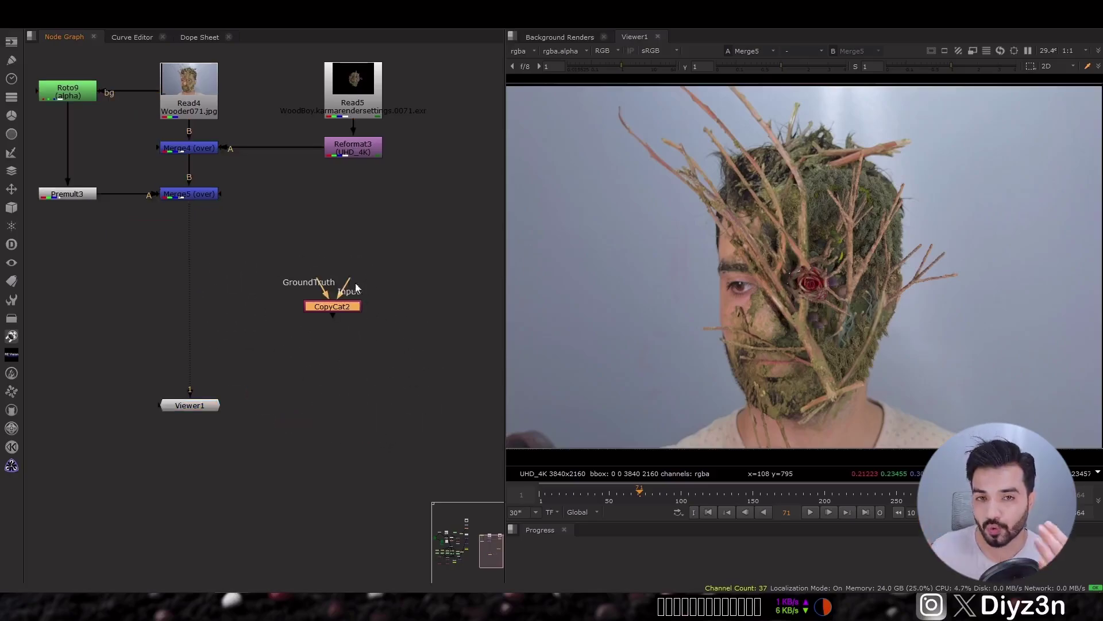
left_click_drag(339, 281, 343, 256)
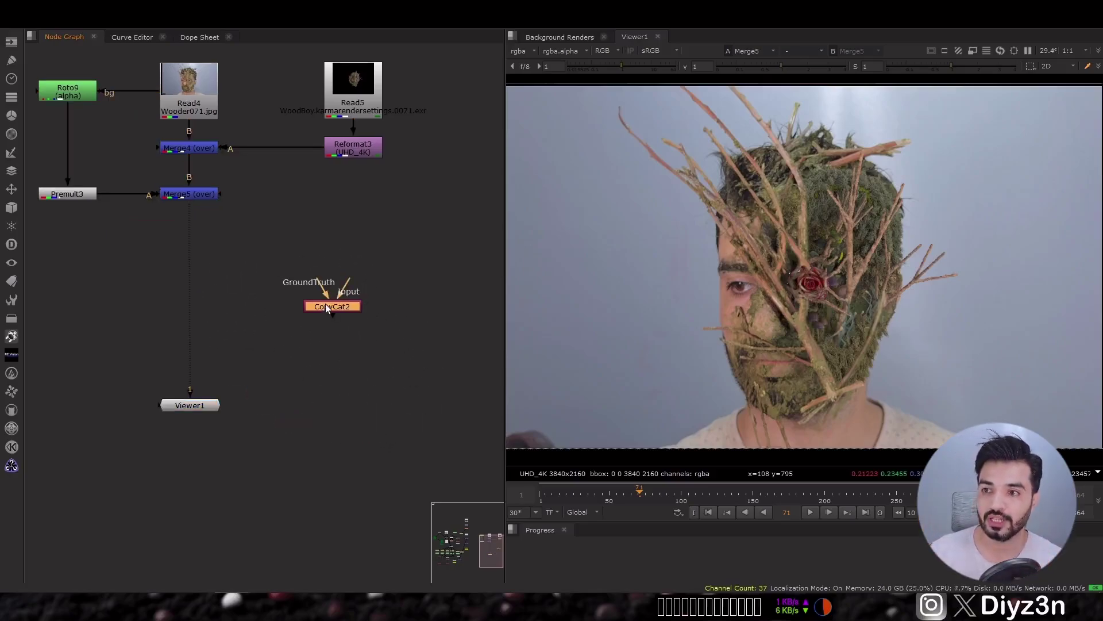
Add a FrameRange node above the CopyCat node, feed it from Read4 and view its output
key("Tab")
type("frame")
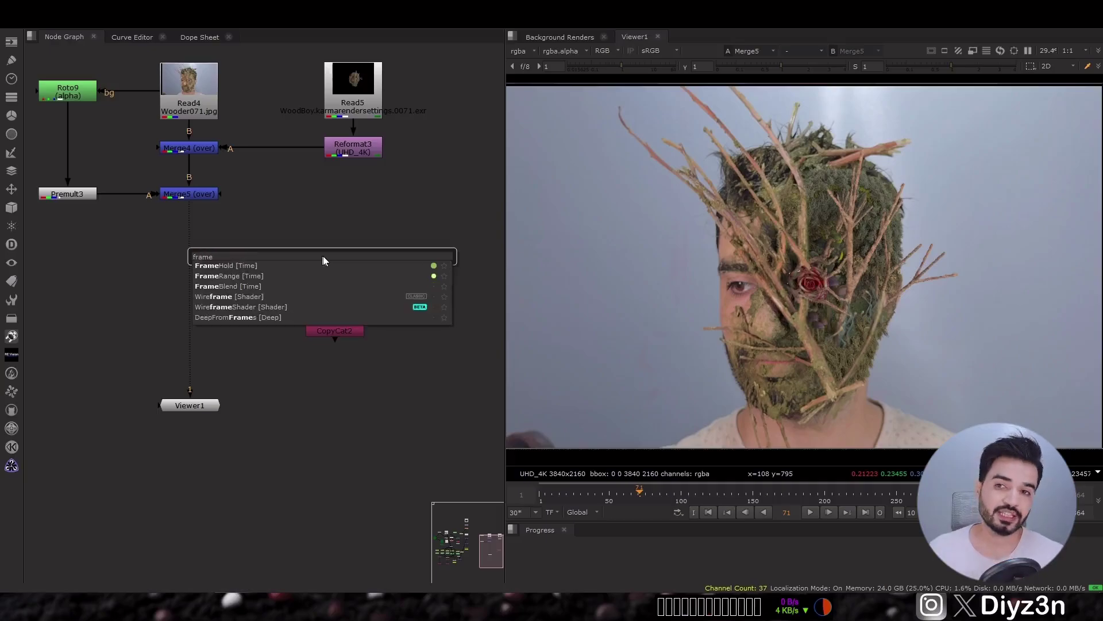
left_click(277, 274)
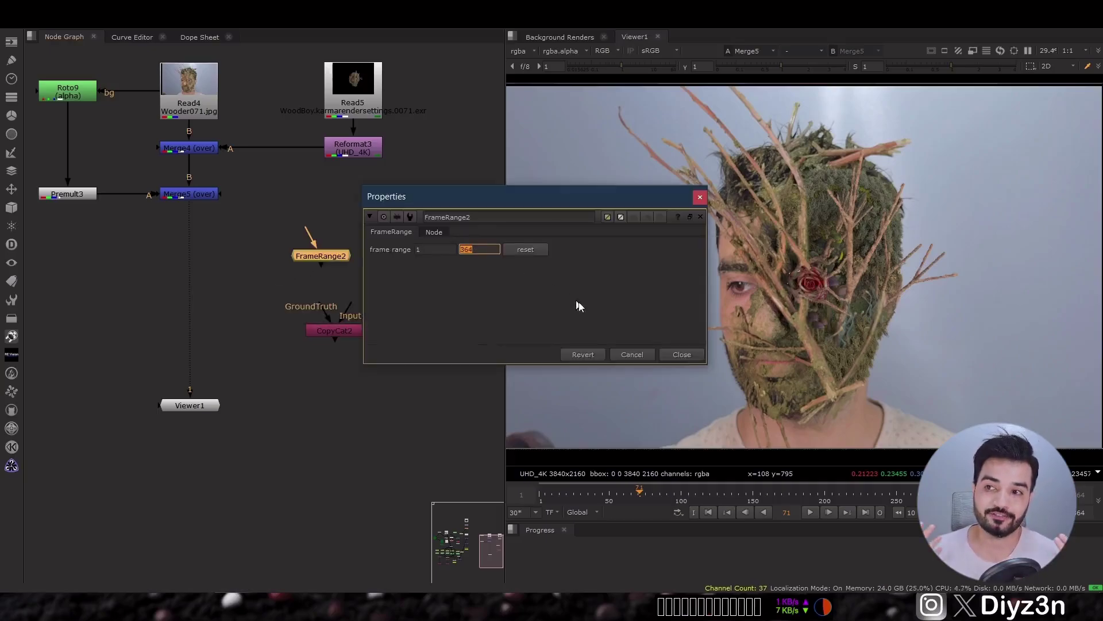
left_click(681, 355)
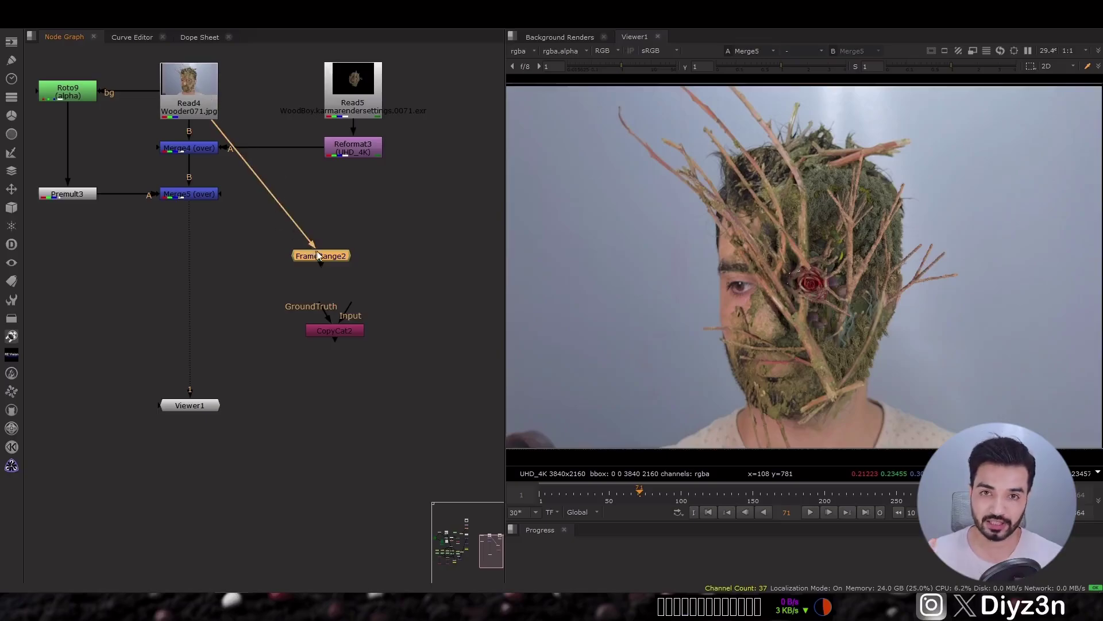
key("1")
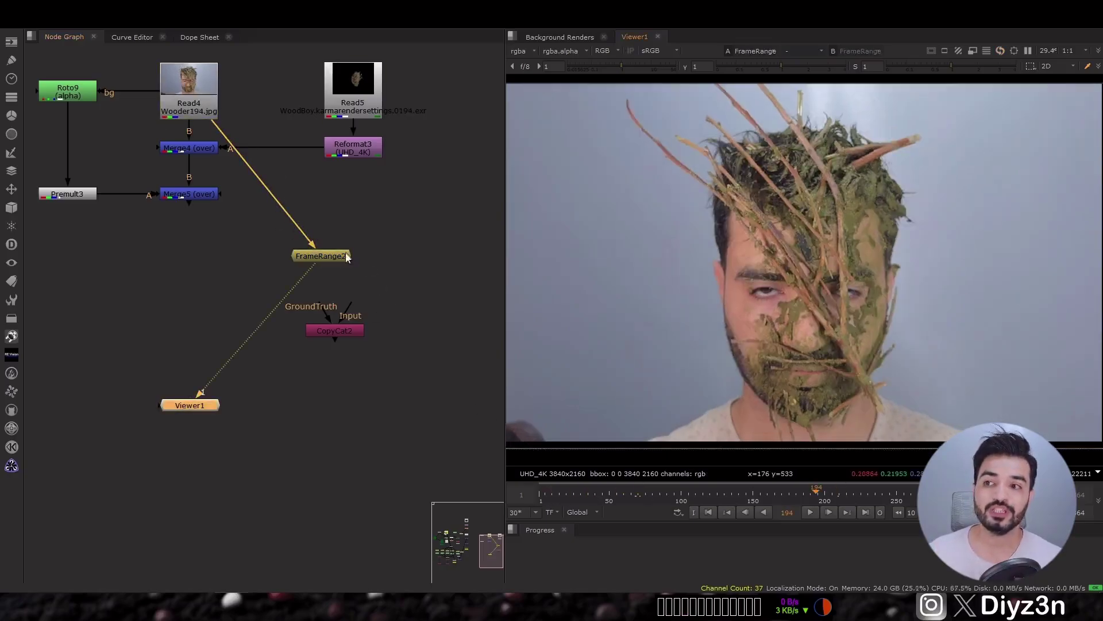
Go to frame 1 and add a FrameHold node directly after the FrameRange node
left_click(708, 512)
left_click_drag(334, 262, 335, 225)
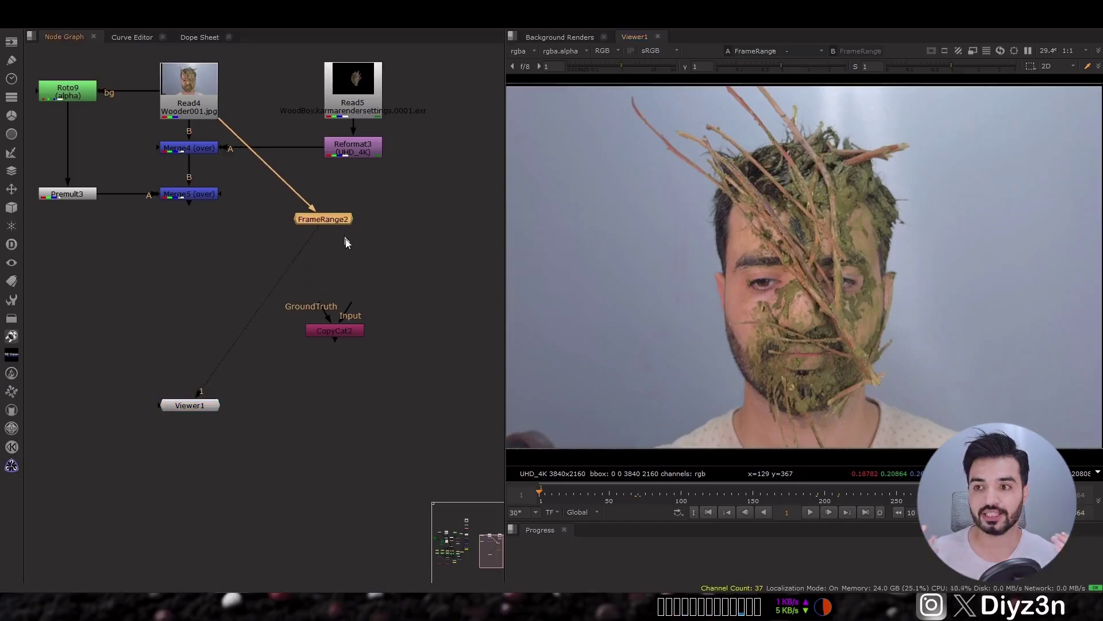
key("Tab")
type("frame")
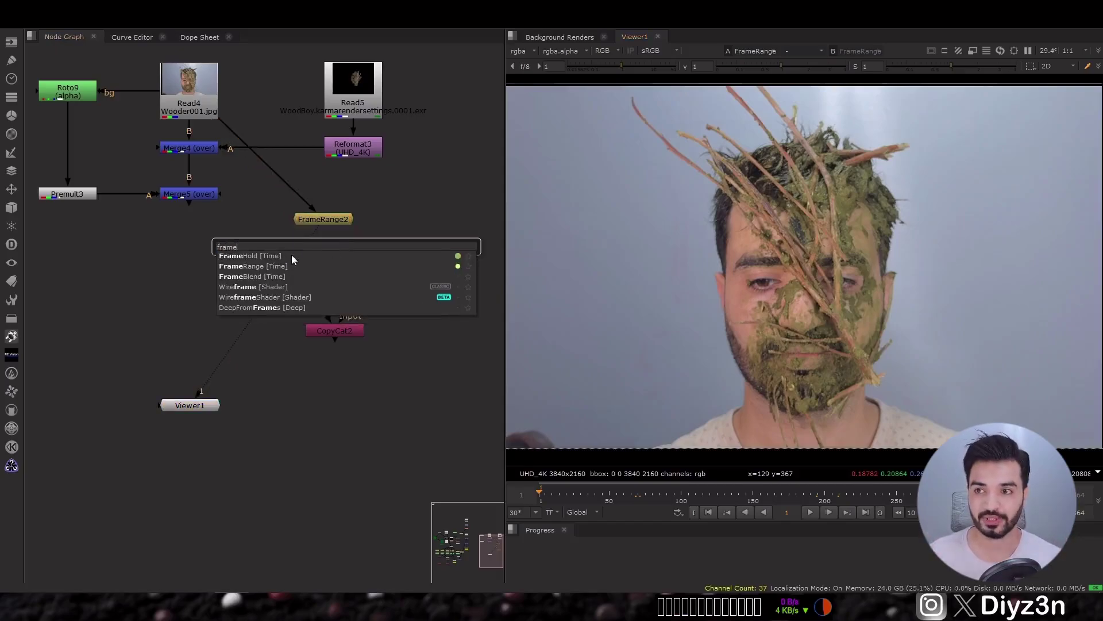
left_click(268, 256)
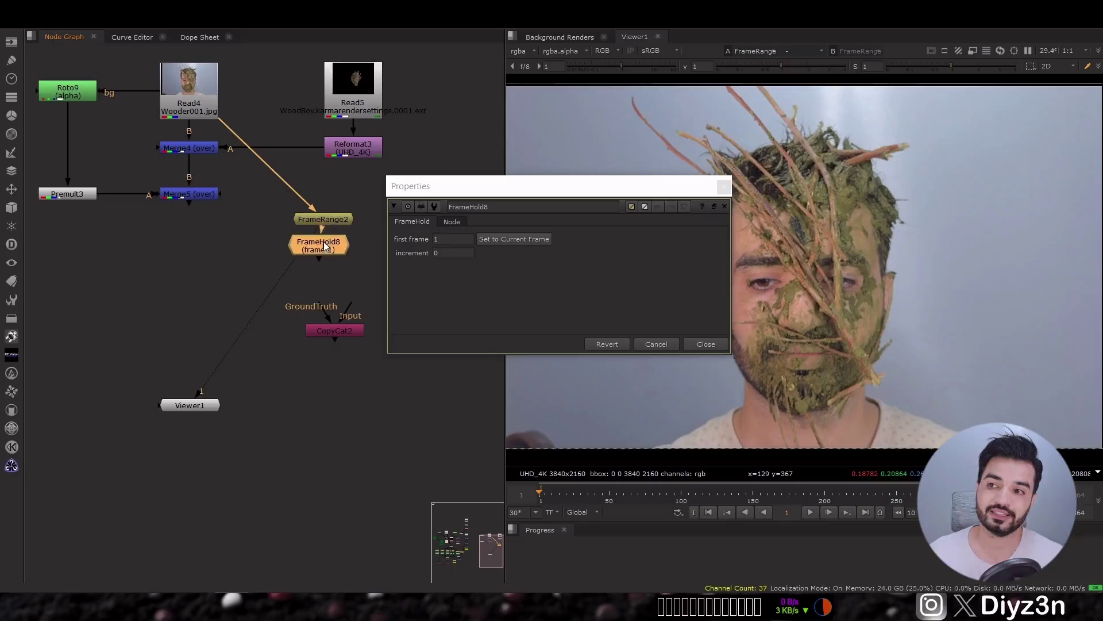
Align the FrameHold node under FrameRange2, view its output and check that frame across the timeline
left_click_drag(324, 241, 329, 241)
key("1")
left_click_drag(604, 494, 1024, 495)
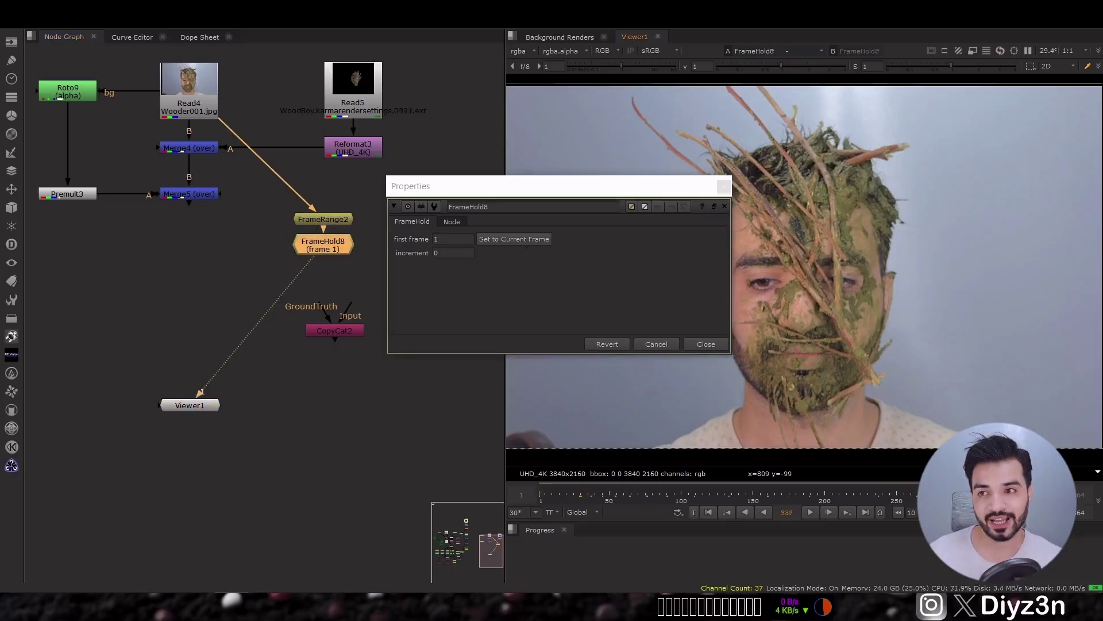
left_click(727, 344)
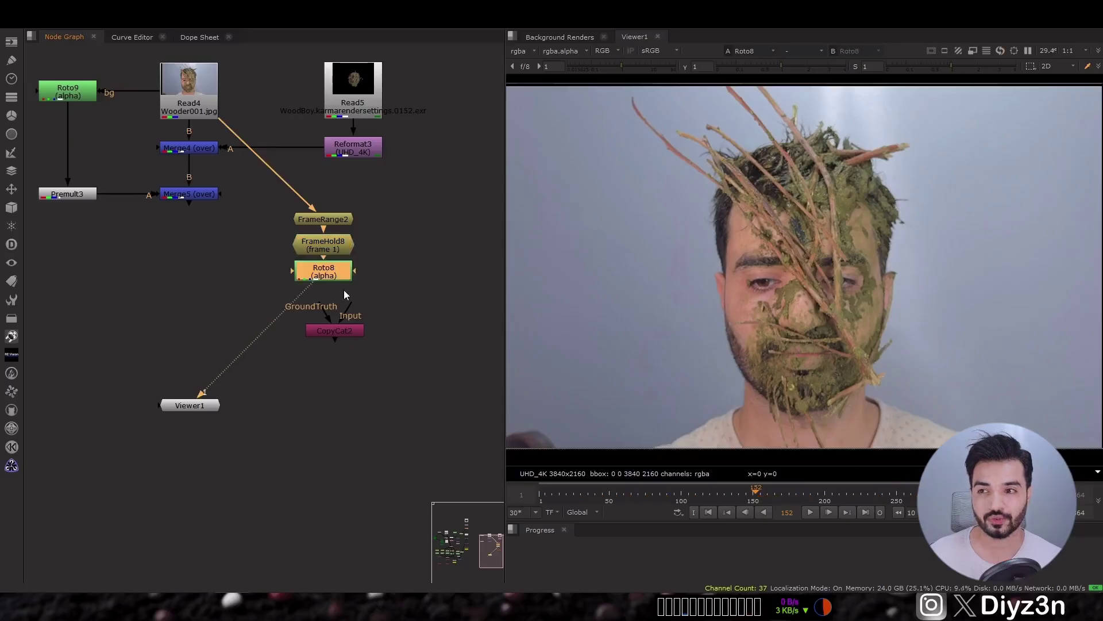
Add a Roto node after the frame 1 FrameHold and check its branch matte in the alpha channel
key("o")
double_click(337, 273)
key("a")
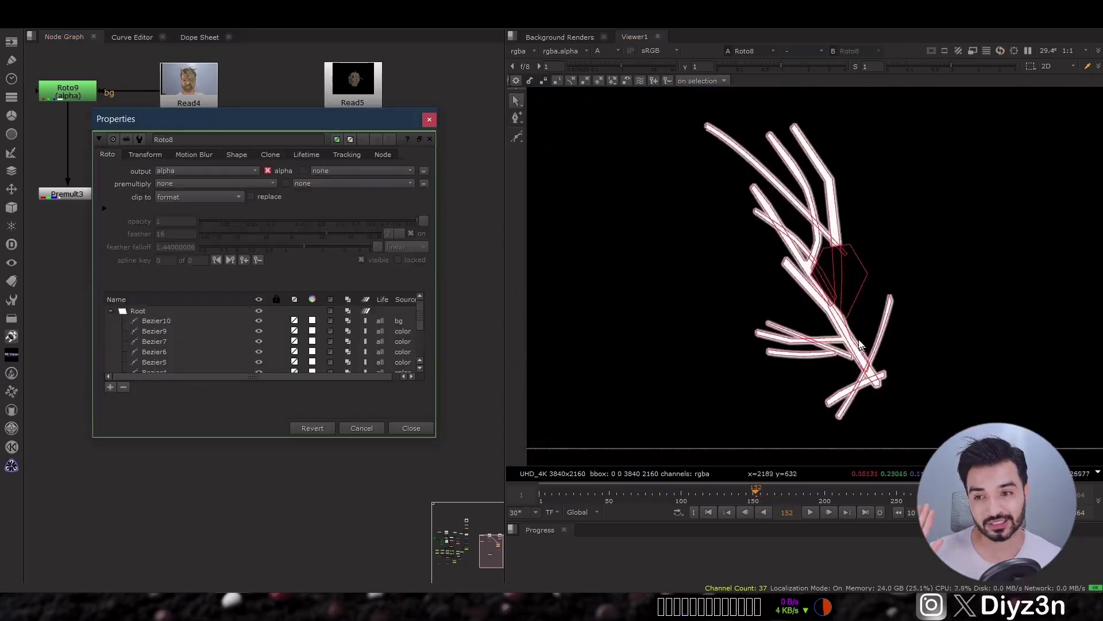
key("a")
left_click(412, 428)
Move the CopyCat node further down, leaving space beneath the Roto node
left_click(340, 379)
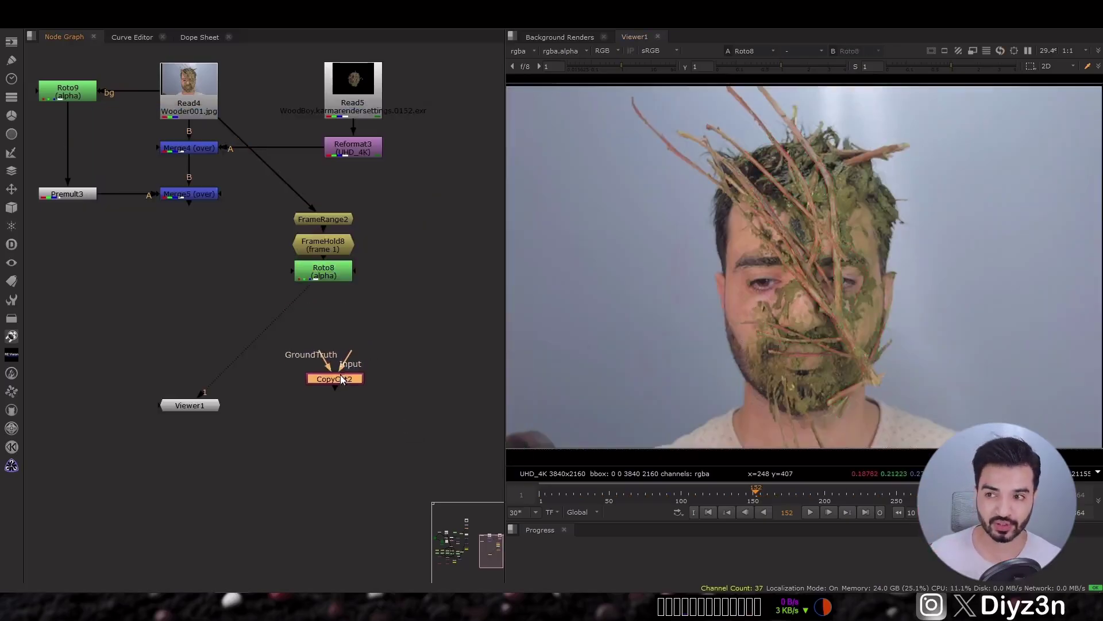
left_click(327, 276)
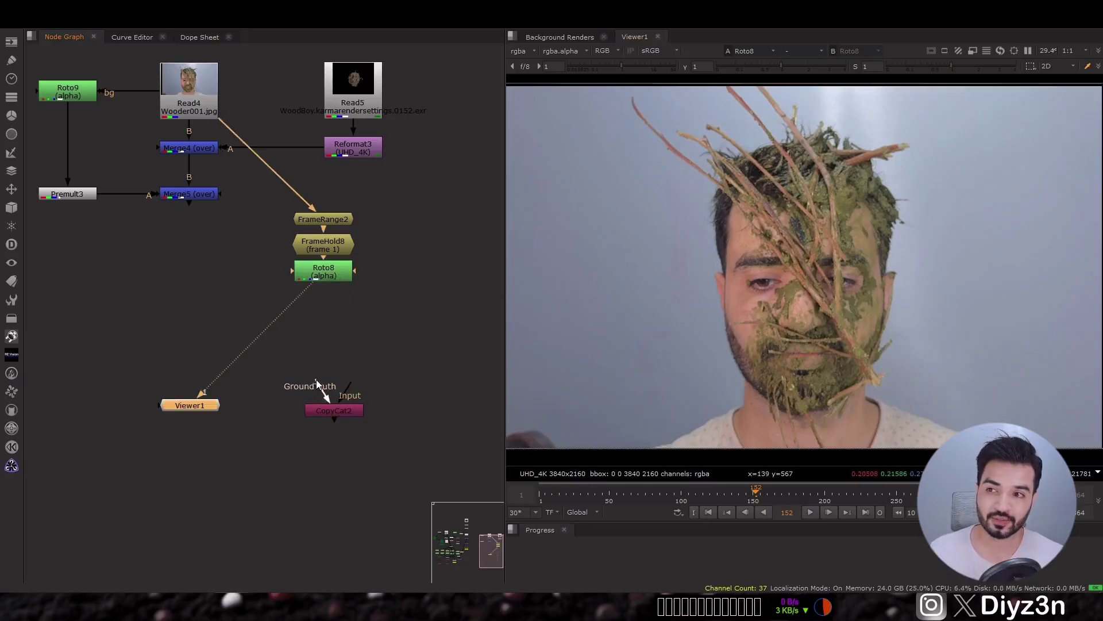
left_click(340, 411)
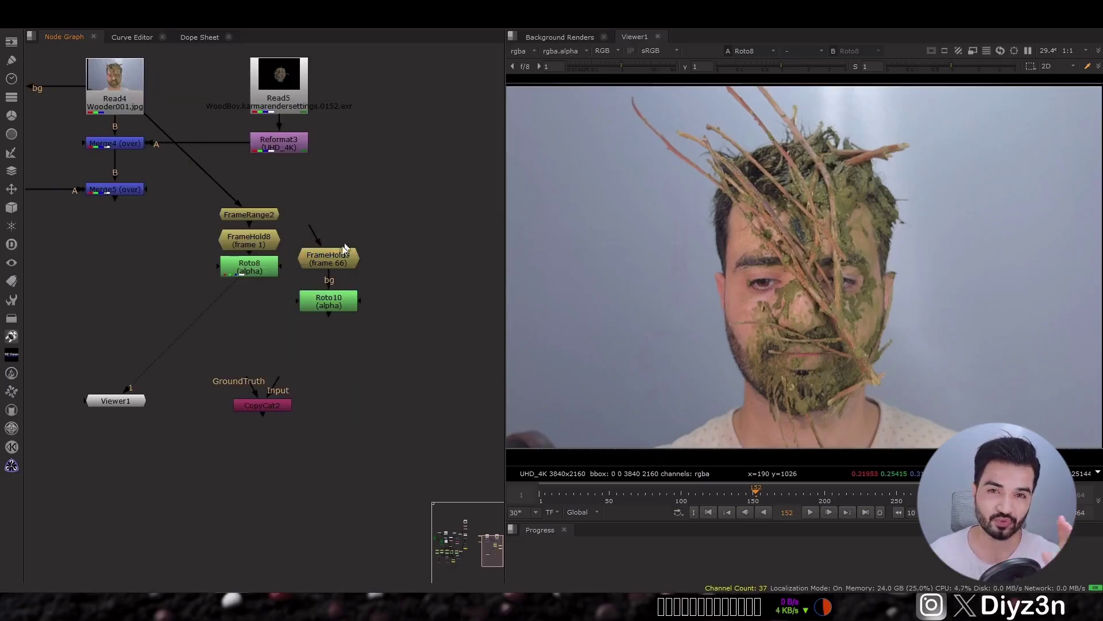
Feed a second branch with a frame 66 FrameHold and Roto from FrameRange2, and centre FrameRange2 above both branches
left_click(348, 253)
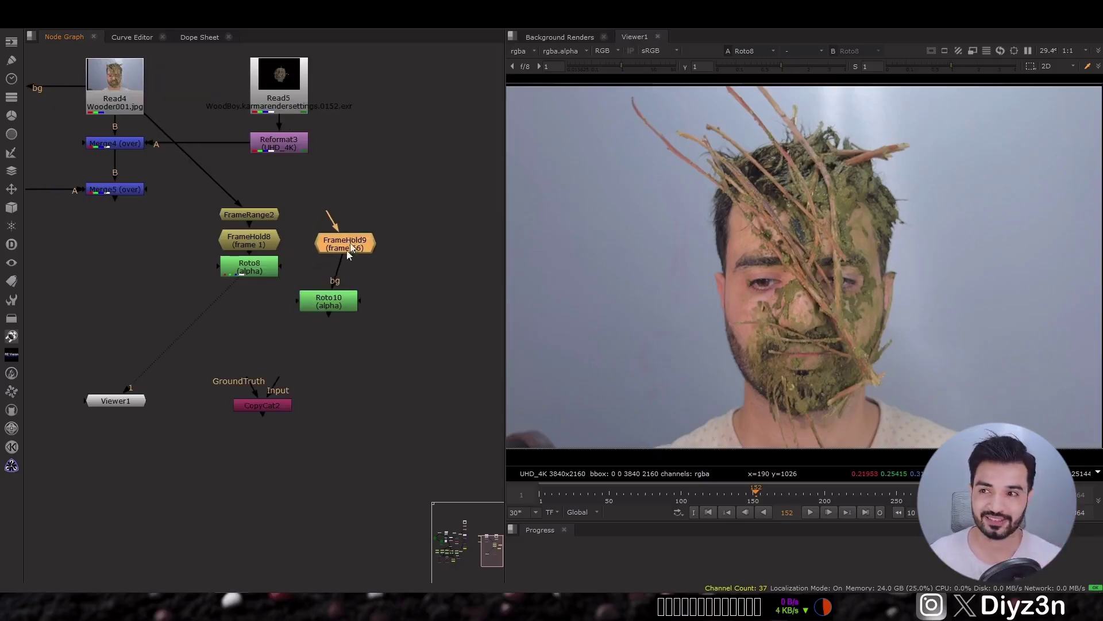
left_click_drag(262, 220, 313, 190)
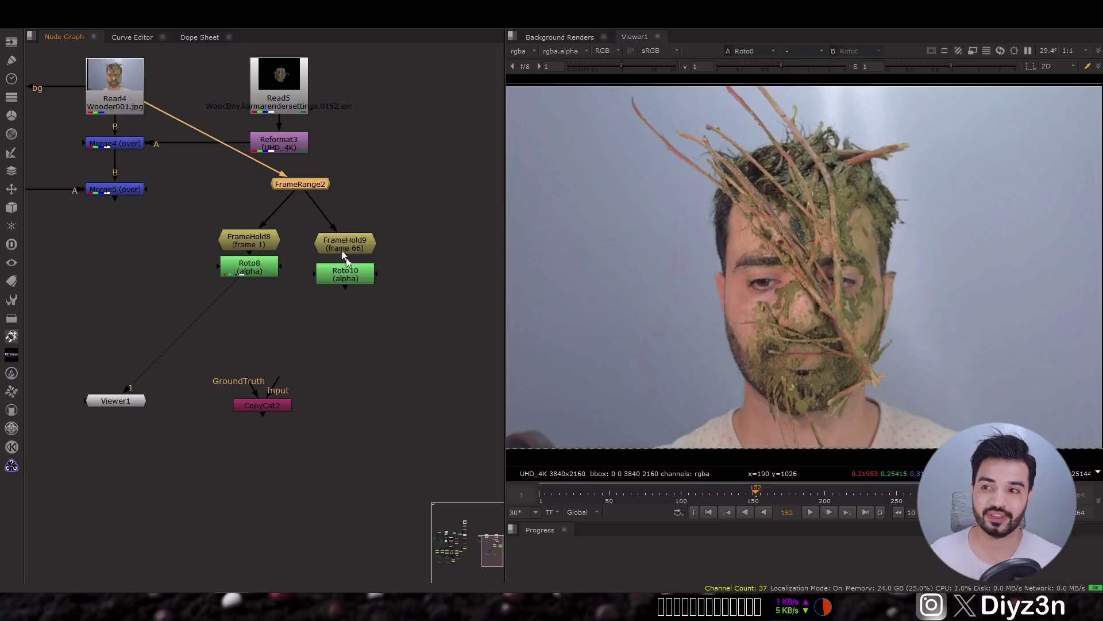
double_click(352, 238)
left_click(718, 328)
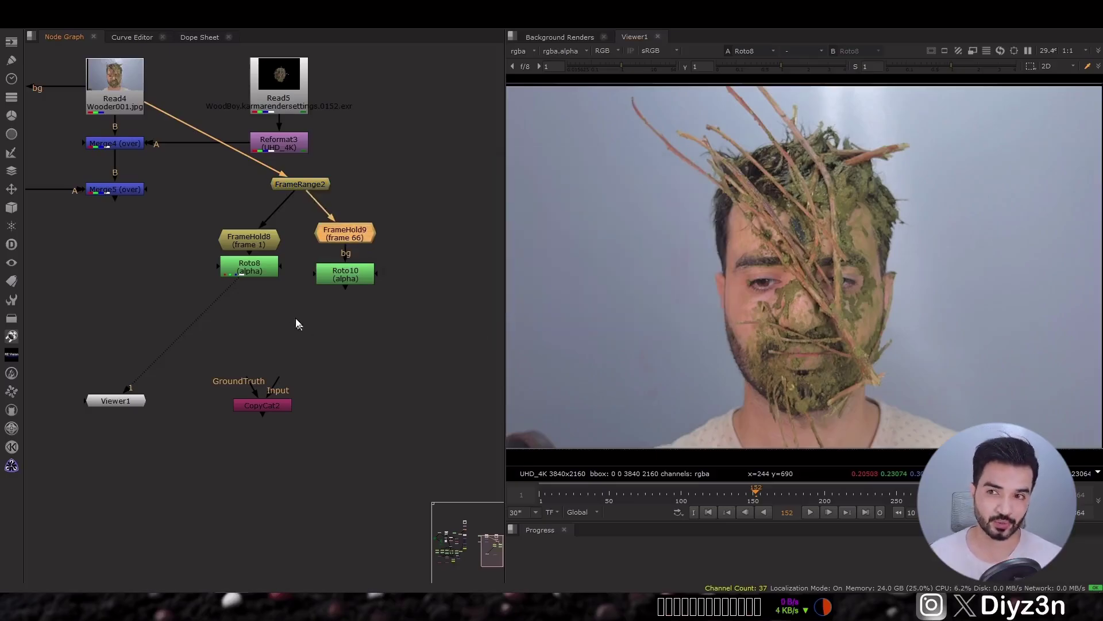
View the frame 66 branch and examine the Roto10 matte in the alpha channel
key("1")
double_click(353, 269)
key("a")
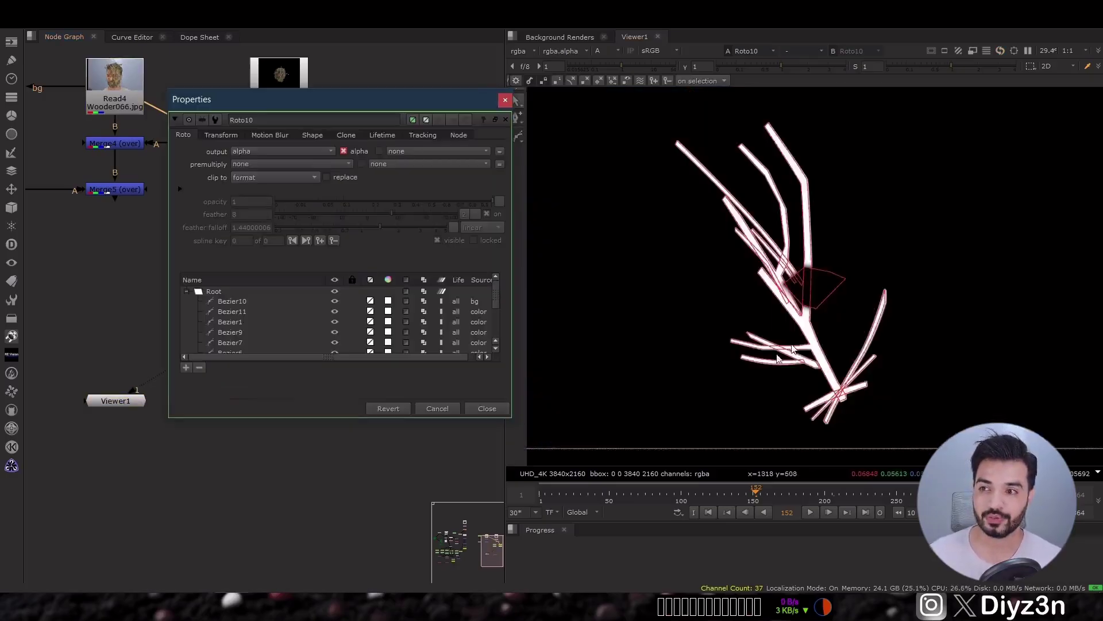
key("a")
left_click(488, 409)
Add an AppendClip node with Roto8 and Roto10 as inputs 1 and 2, and view it from frame 1
left_click(305, 334)
key("Tab")
type("appel")
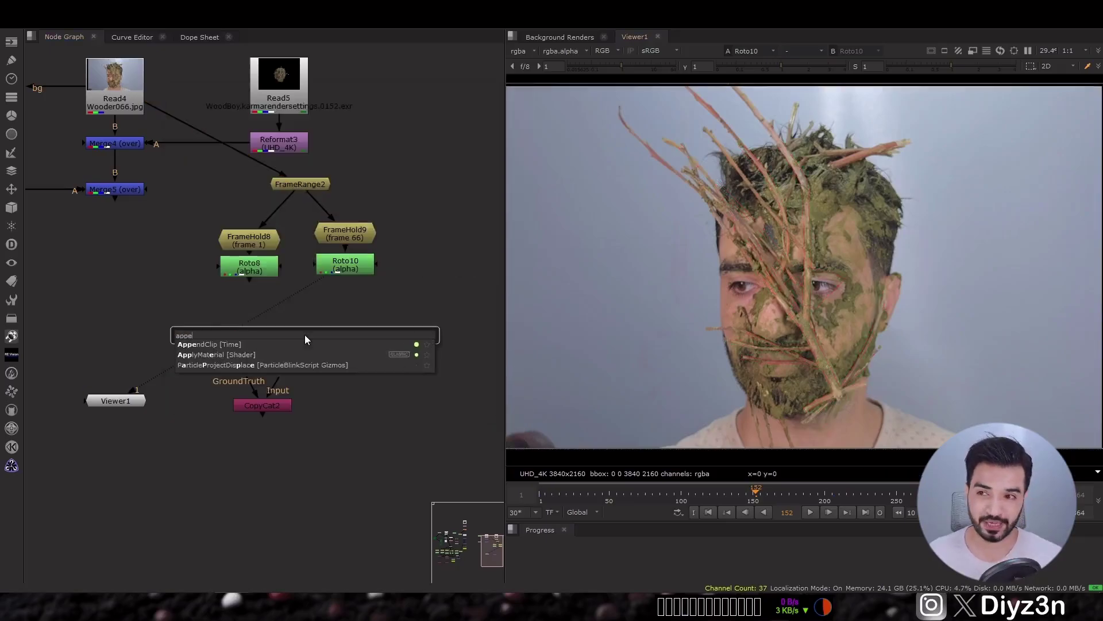
left_click(229, 345)
left_click_drag(303, 323, 249, 266)
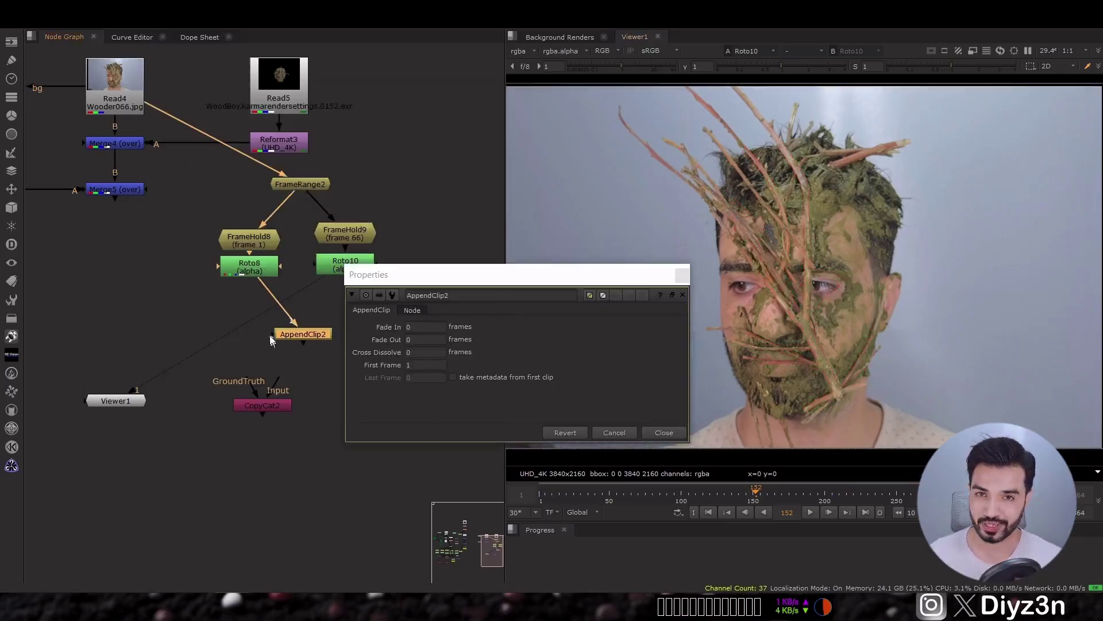
left_click_drag(273, 334, 339, 267)
left_click_drag(319, 330, 313, 309)
key("1")
left_click(661, 432)
left_click(708, 512)
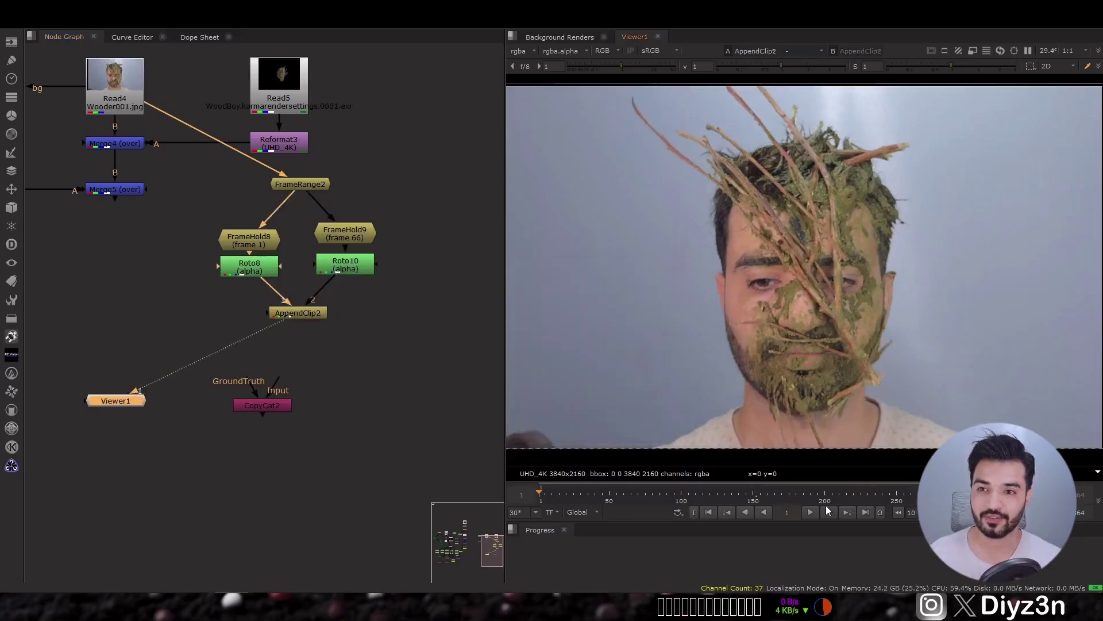
Move the CopyCat node further below the AppendClip node
left_click_drag(271, 406, 314, 434)
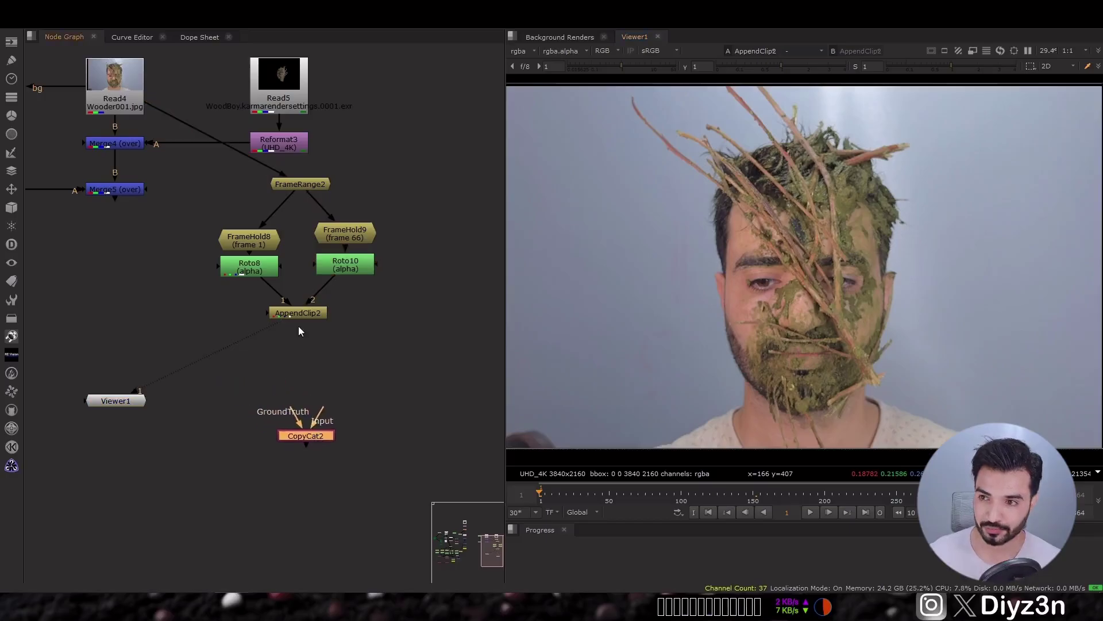
scroll(298, 326, "down", 2)
middle_click_drag(298, 326, 239, 376)
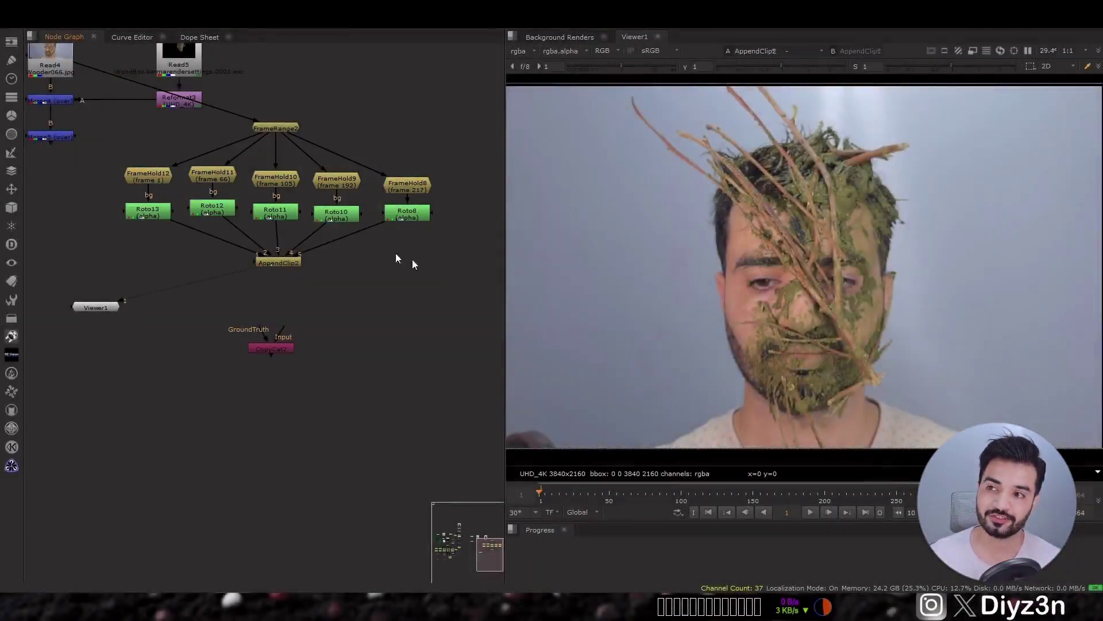
Step through the first frames of the AppendClip output and return to the first frame
left_click(831, 510)
left_click(832, 510)
left_click(831, 510)
left_click(832, 509)
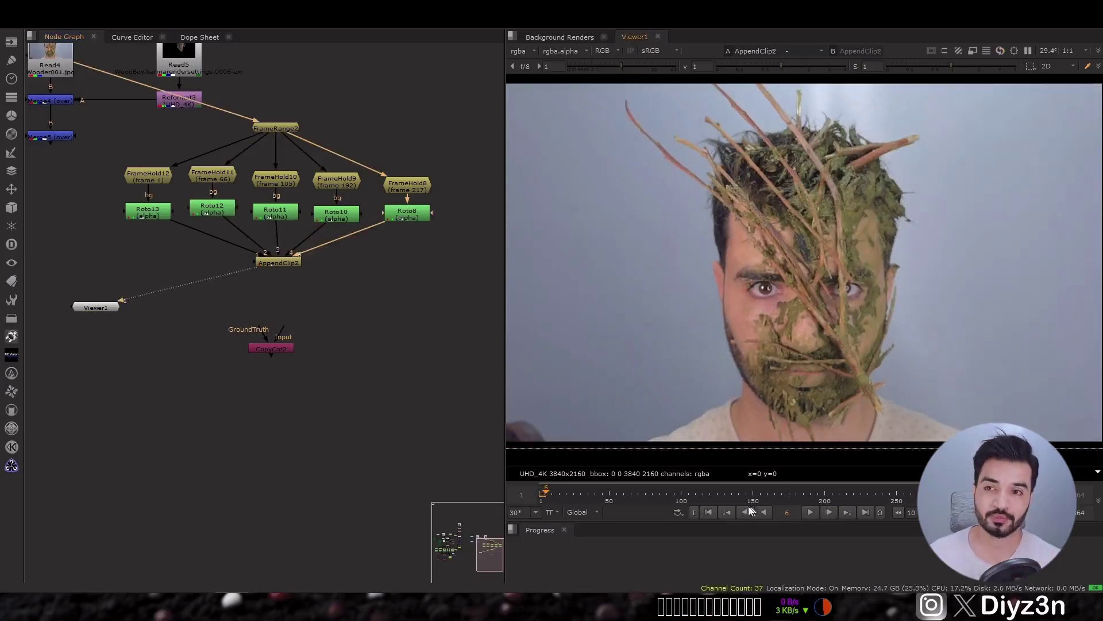
left_click(709, 512)
View Roto10 on its frame 192 hold and examine its branch shapes and alpha
left_click(324, 217)
key("1")
double_click(324, 217)
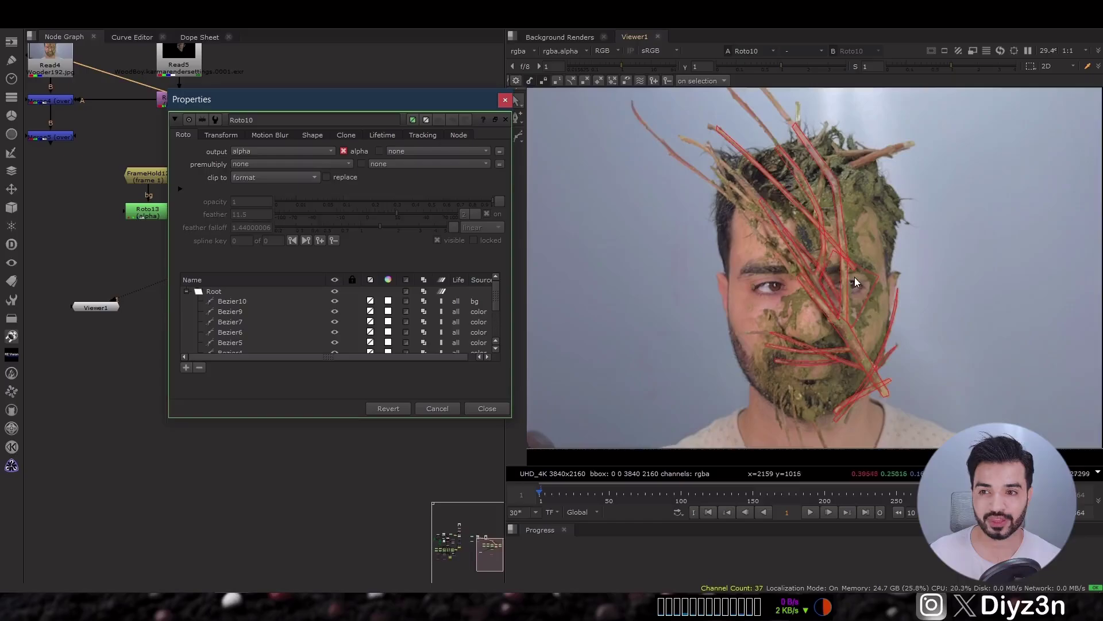
key("a")
key("a")
left_click(483, 410)
Examine the branch shapes of Roto8 on frame 217 and Roto11 on frame 105
left_click(414, 211)
key("1")
double_click(413, 211)
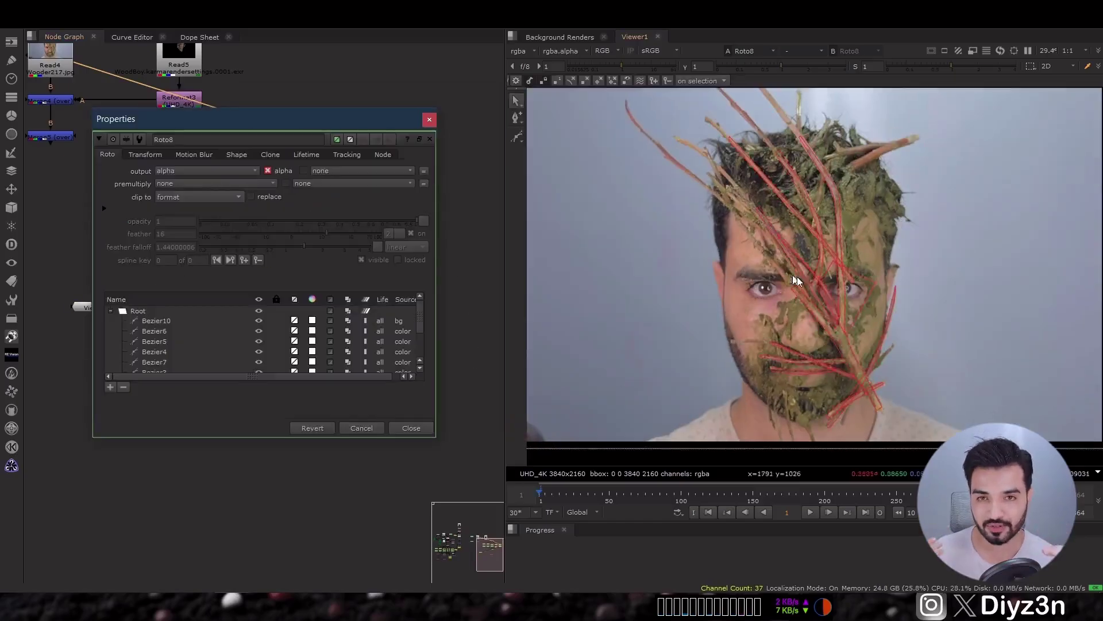
left_click(411, 427)
double_click(274, 212)
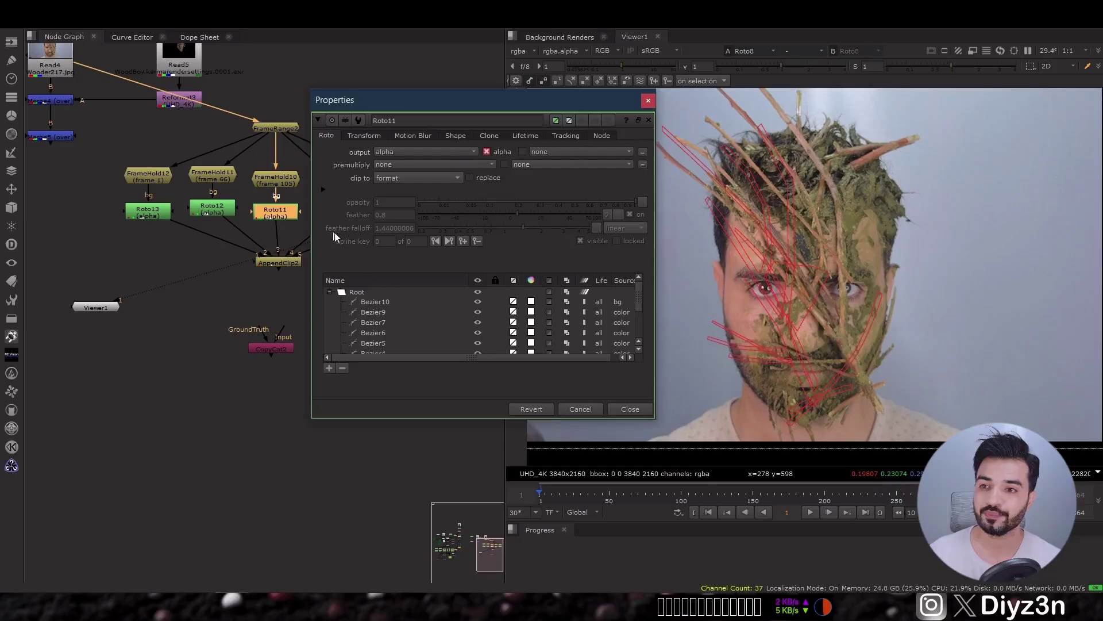
left_click(630, 408)
key("1")
double_click(276, 213)
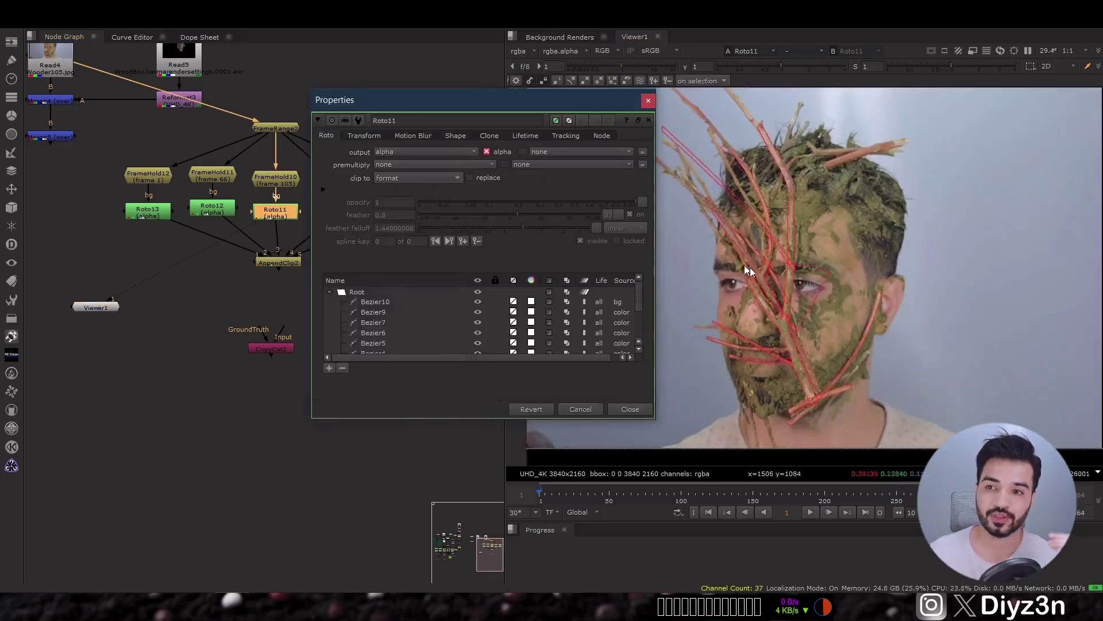
left_click(630, 409)
Connect the CopyCat Input to AppendClip2, align CopyCat beneath it and view the AppendClip output
scroll(315, 325, "up", 3)
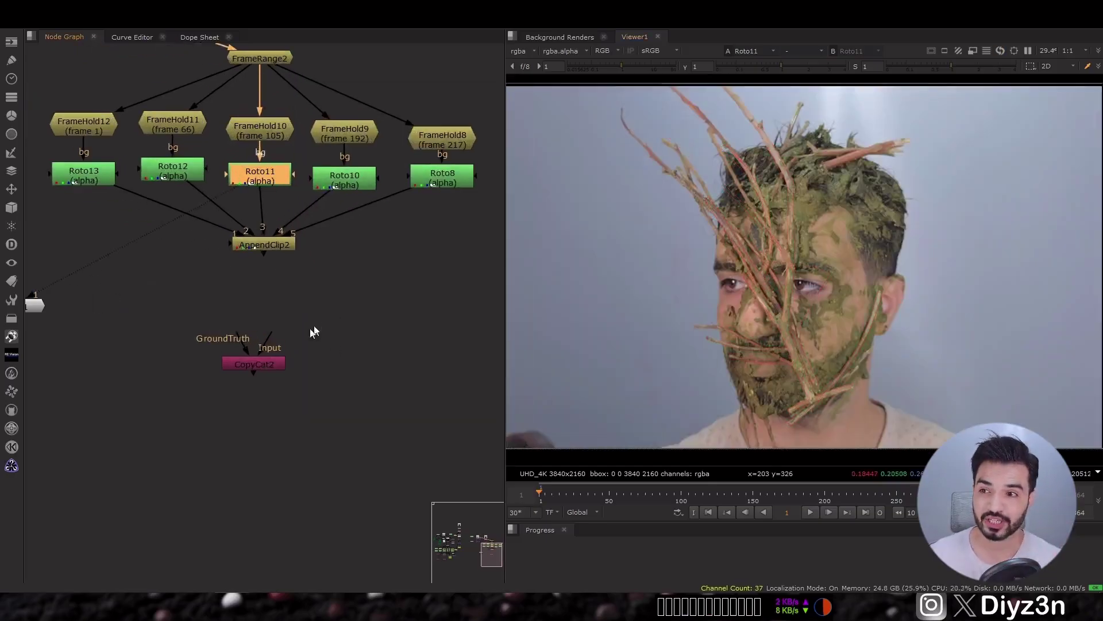
left_click(277, 392)
left_click_drag(261, 250, 262, 246)
left_click(260, 383)
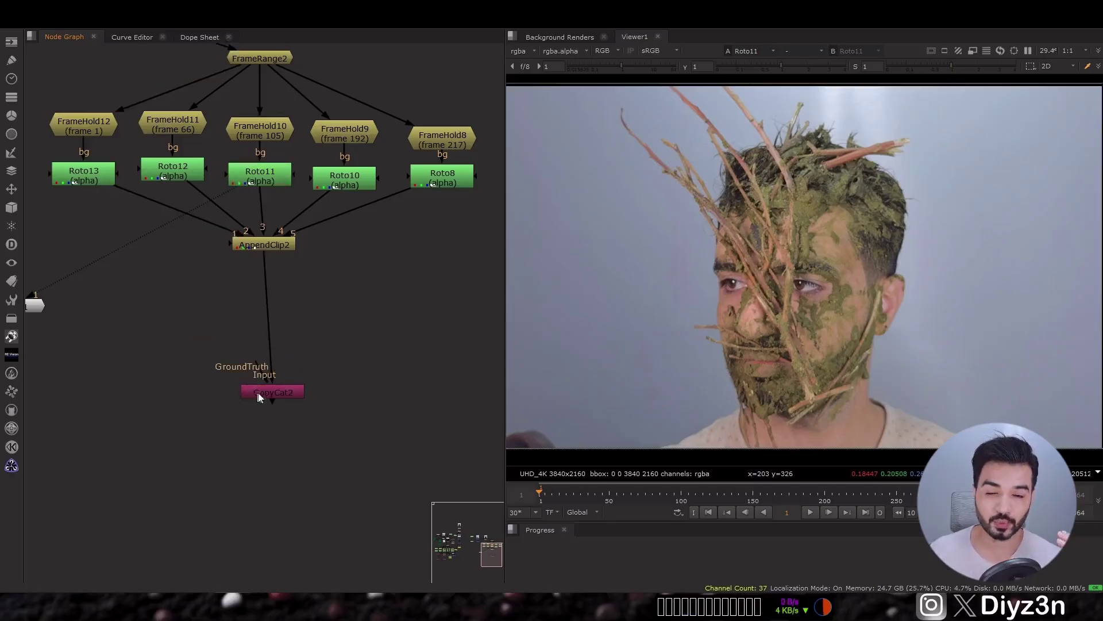
left_click_drag(259, 393, 250, 401)
left_click(271, 243)
key("1")
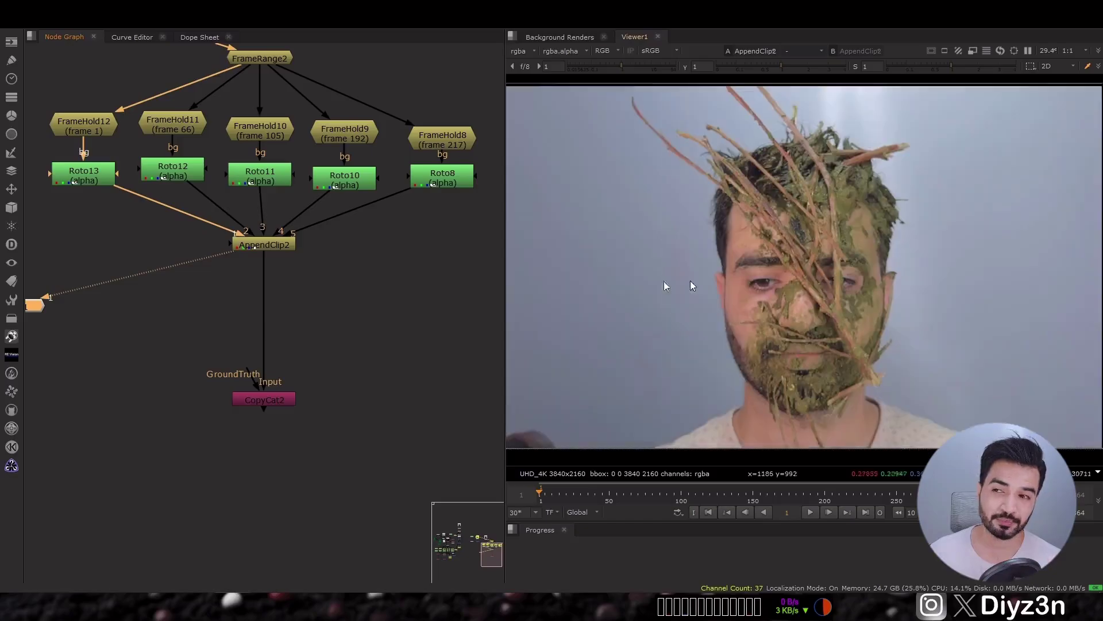
Insert a Remove node between AppendClip2 and the CopyCat Input
left_click(305, 308)
key("Tab")
type("rem")
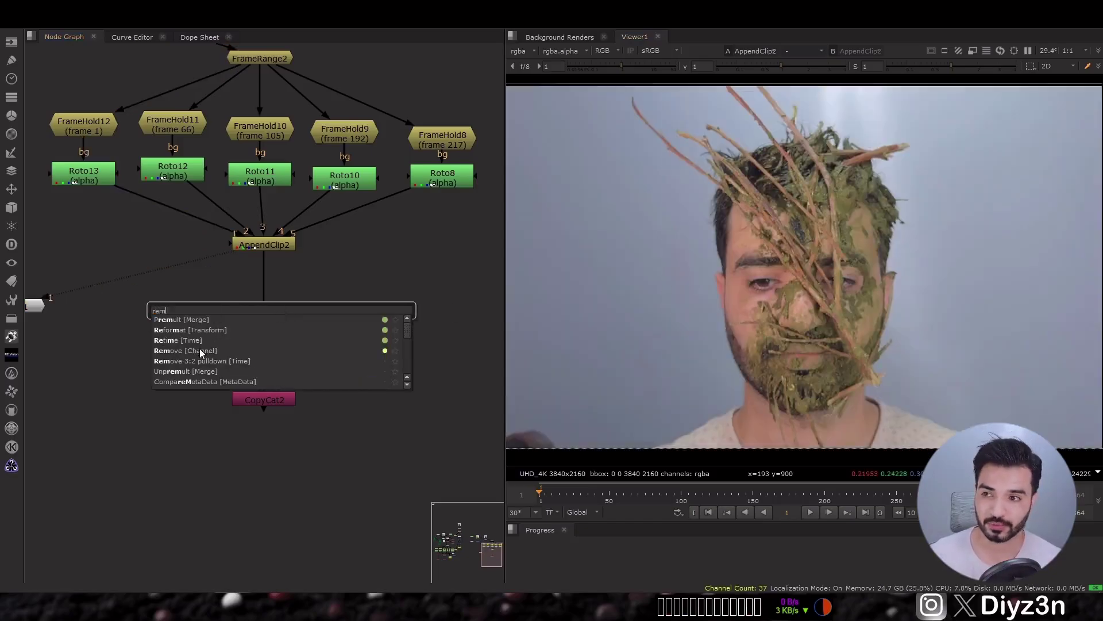
left_click(199, 350)
left_click_drag(322, 313, 260, 317)
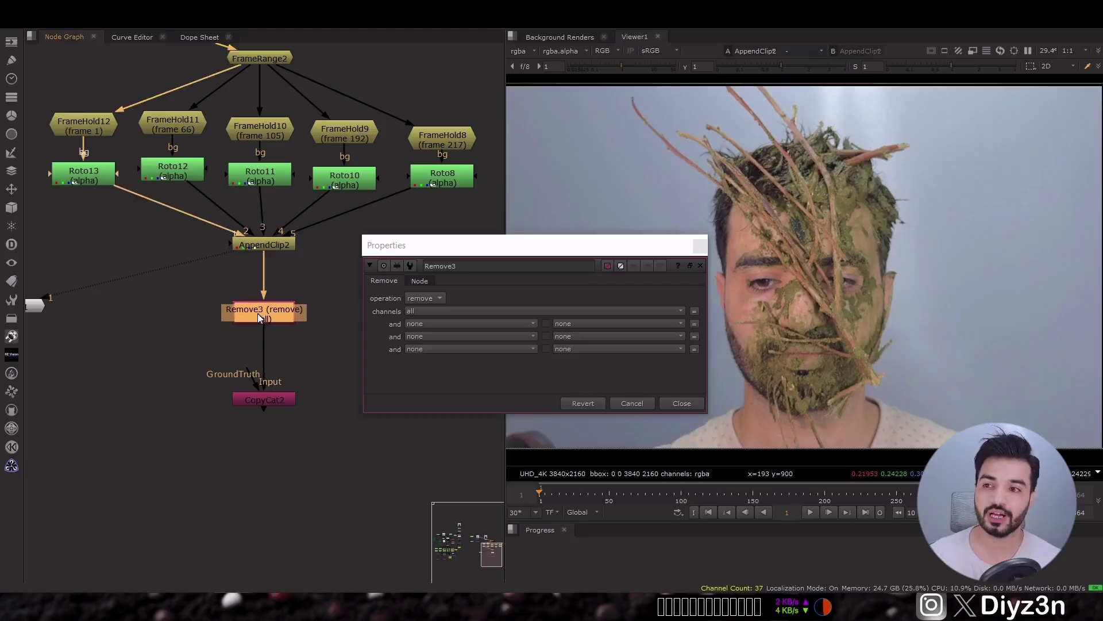
Set the Remove node to keep only the rgb channels and view its output
left_click(435, 298)
left_click(436, 306)
left_click(446, 311)
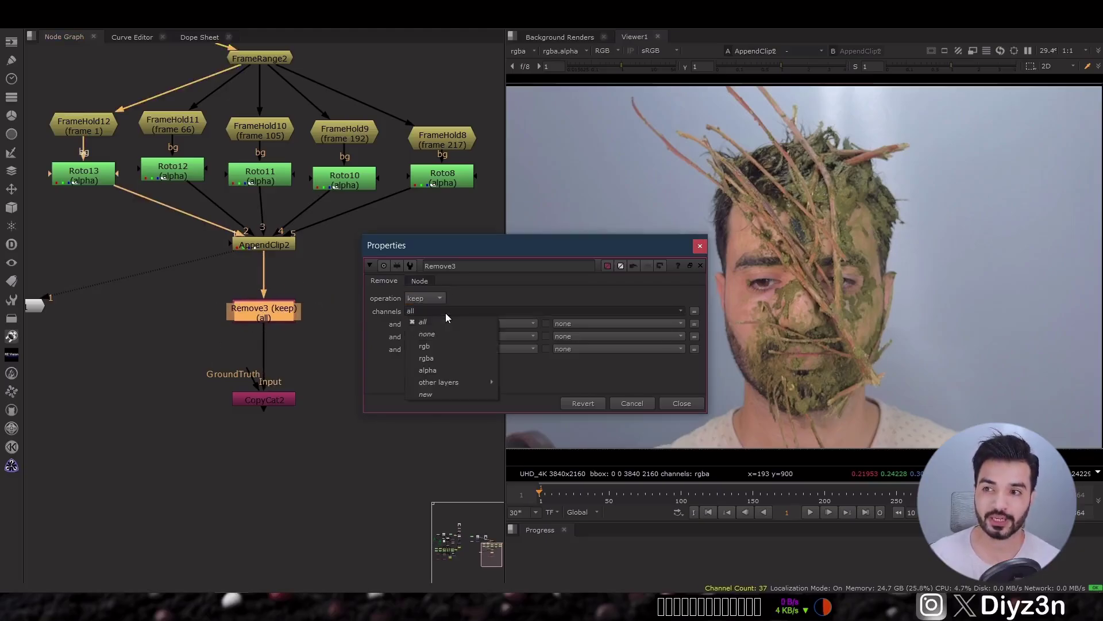
left_click(438, 346)
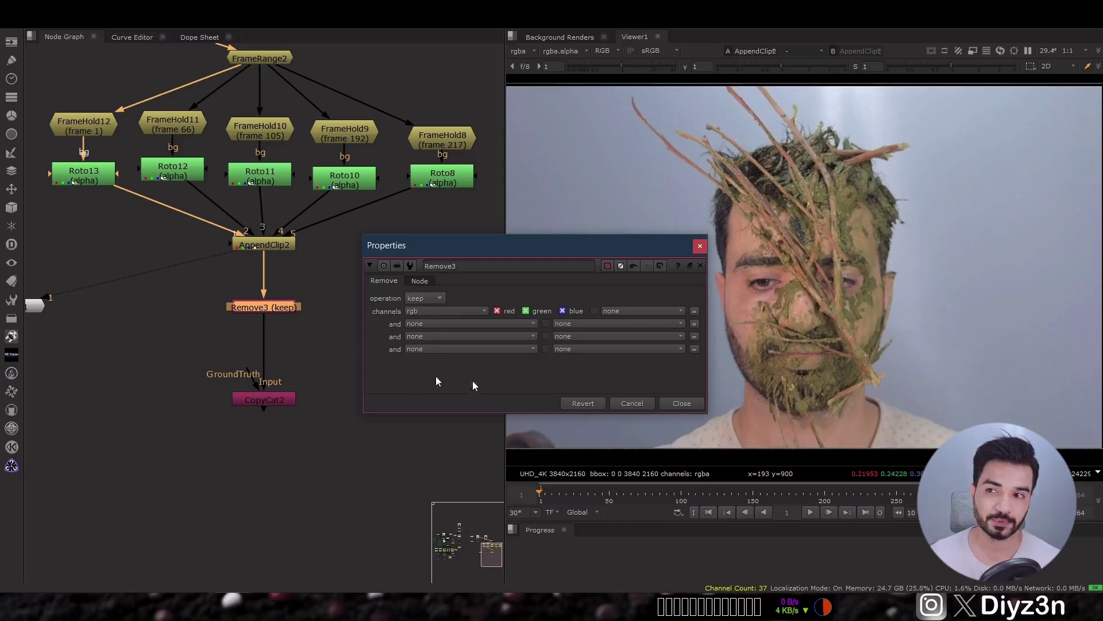
left_click(683, 403)
key("1")
left_click(265, 323)
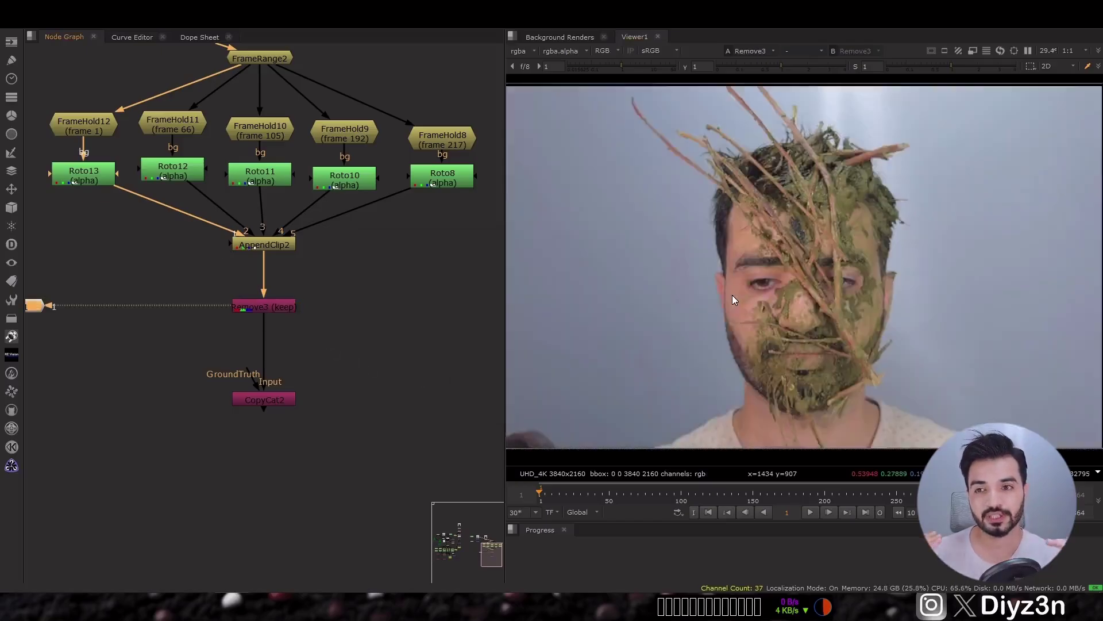
Add a Shuffle node beside the Remove node and connect its B input to AppendClip2
middle_click_drag(272, 403, 395, 400)
left_click(289, 346)
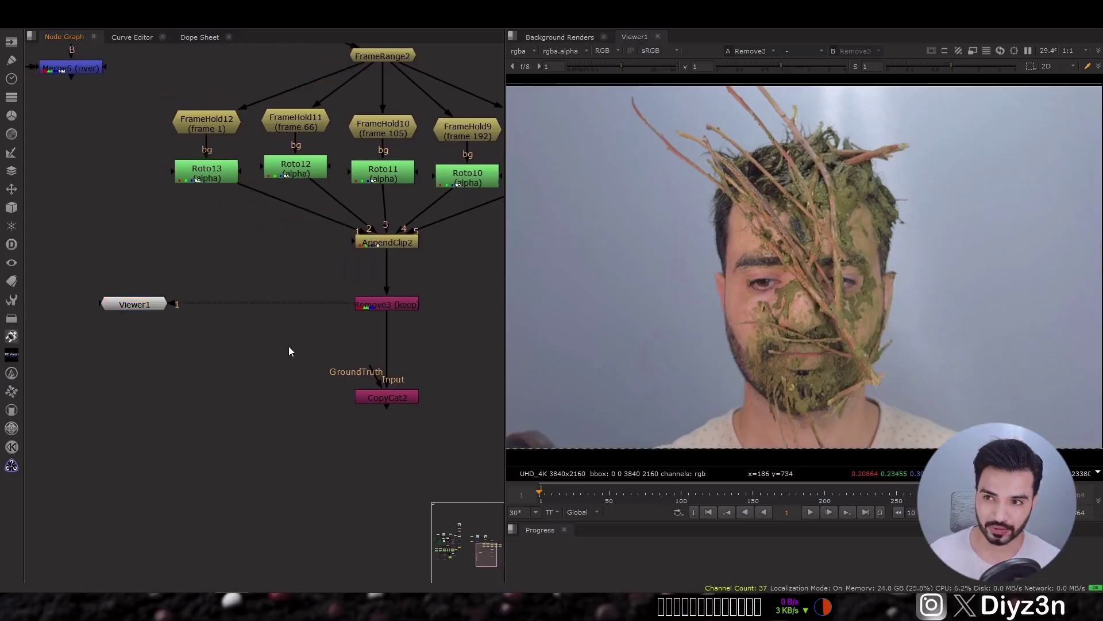
key("Tab")
type("shuf")
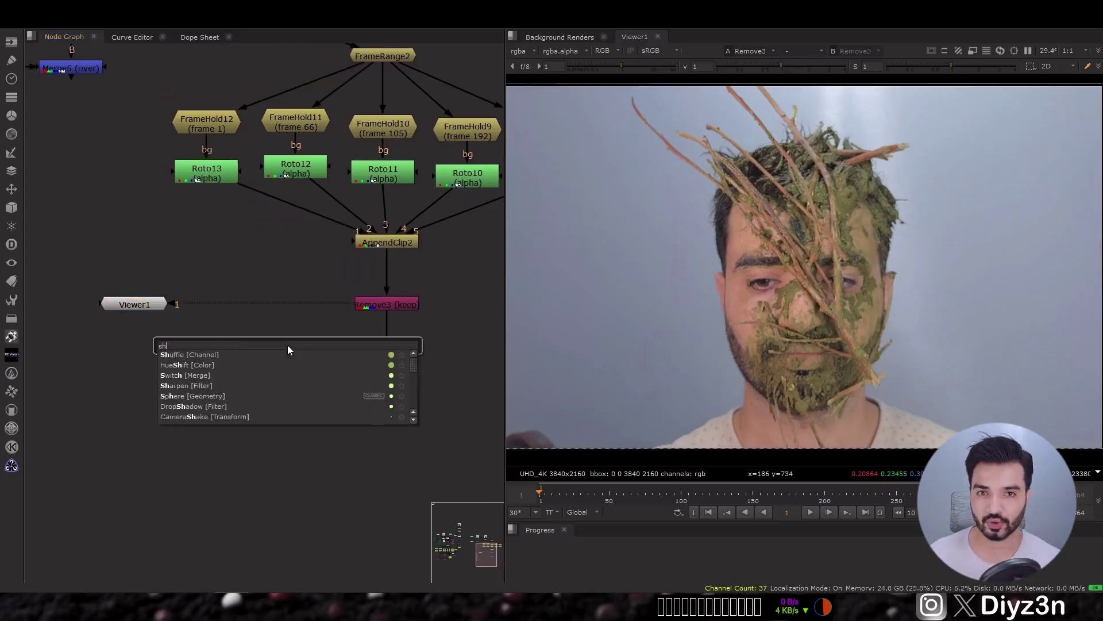
left_click(246, 355)
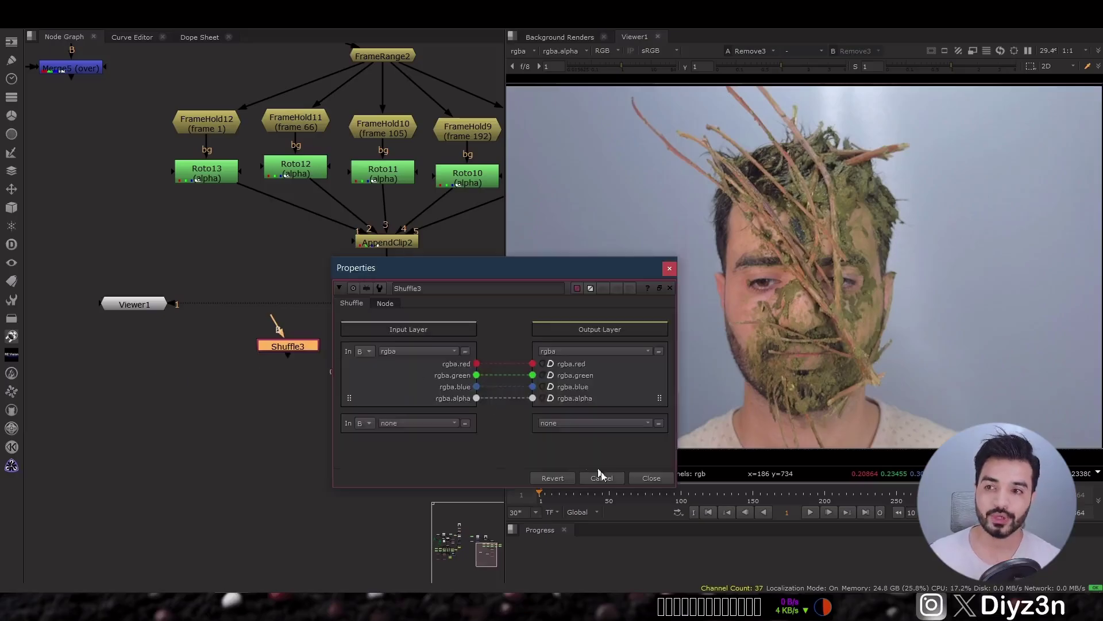
left_click(613, 477)
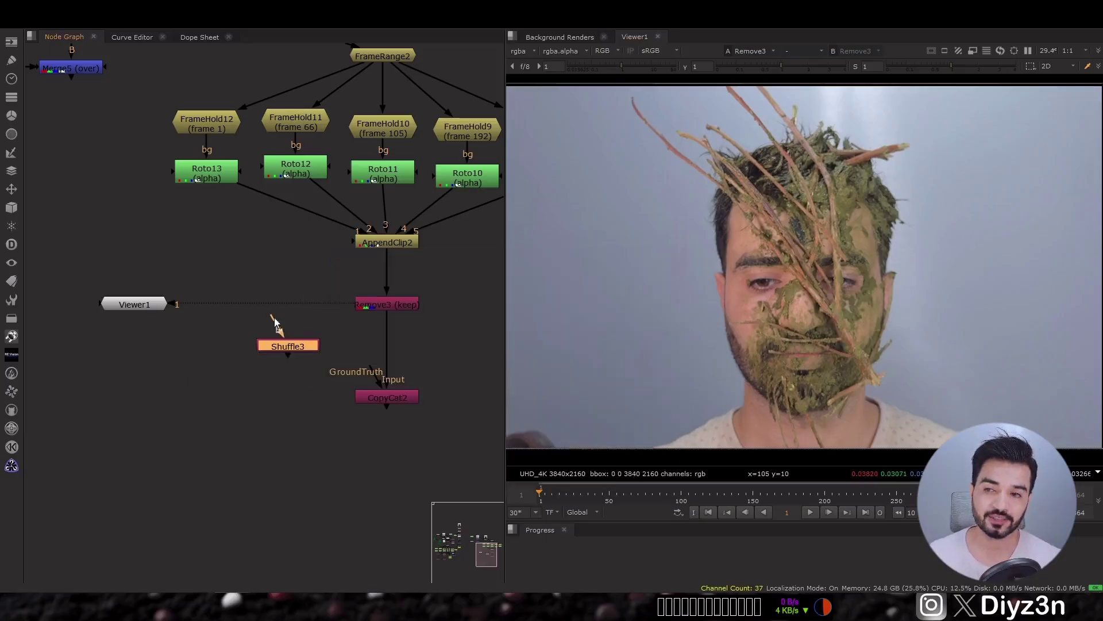
left_click_drag(370, 246, 372, 247)
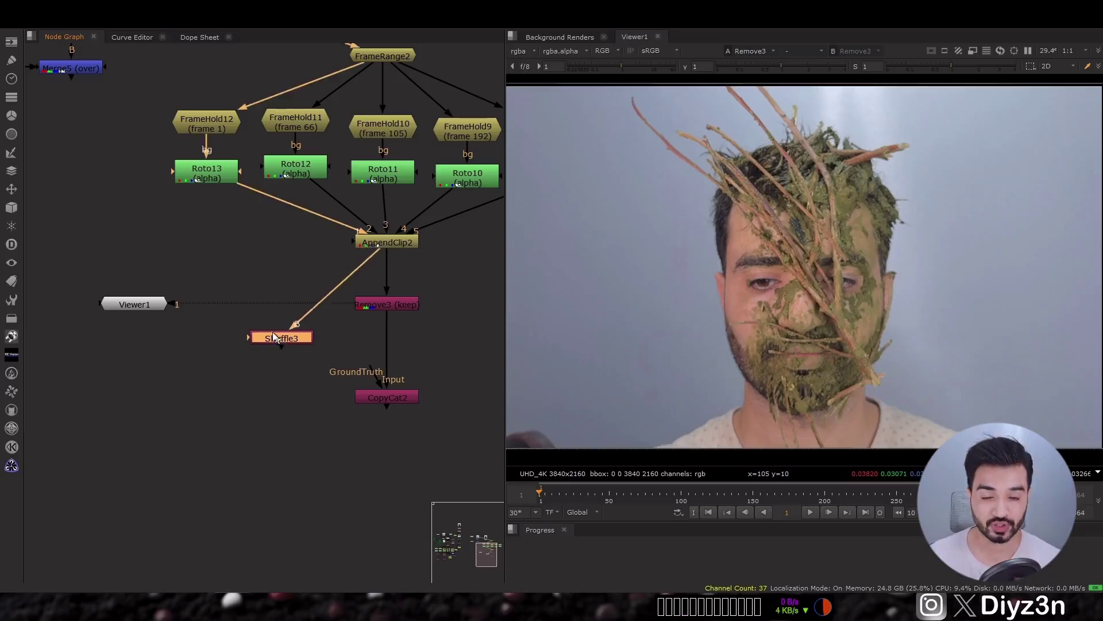
left_click_drag(274, 337, 252, 320)
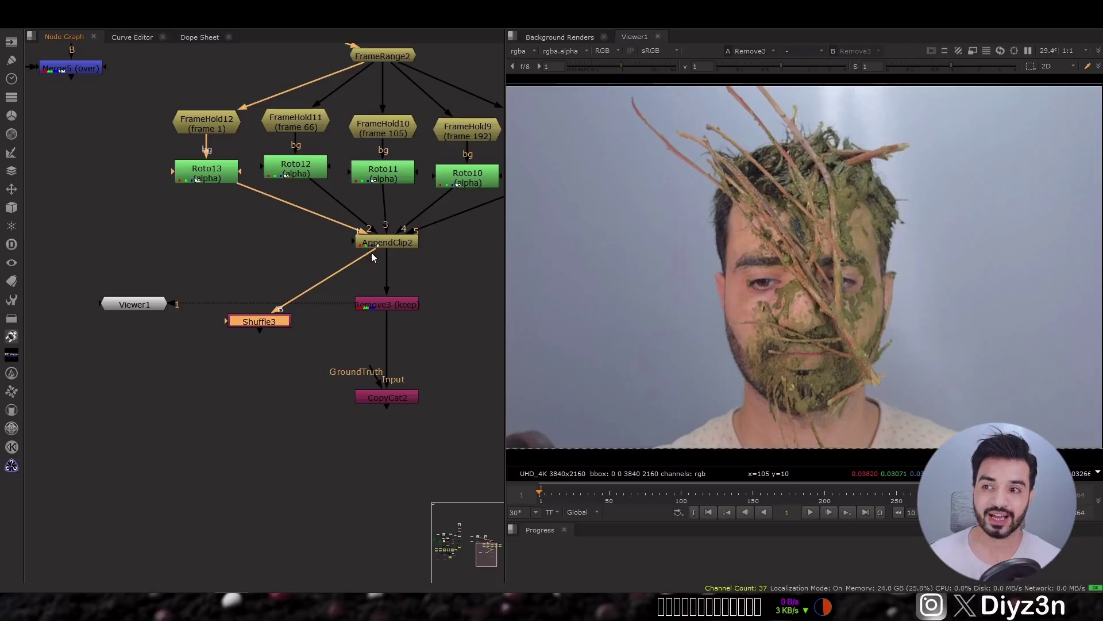
Route the Shuffle node's input rgba.alpha to the red, green and blue outputs
double_click(262, 323)
left_click_drag(477, 398, 534, 363)
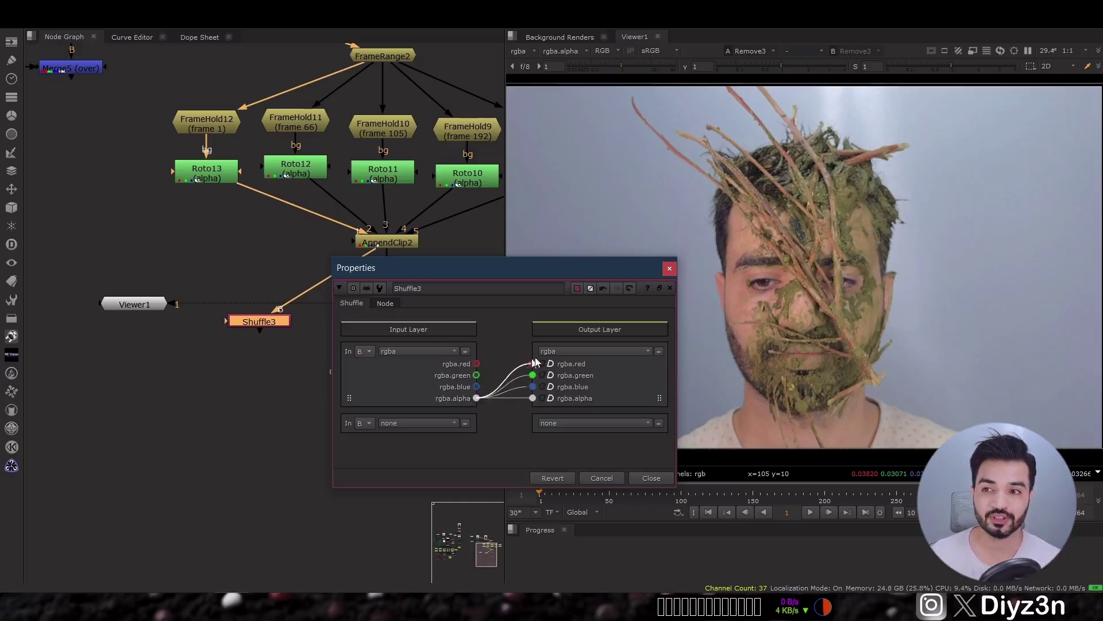
View the Shuffle node's output and check its alpha channel
left_click(651, 479)
left_click_drag(274, 323, 268, 291)
key("1")
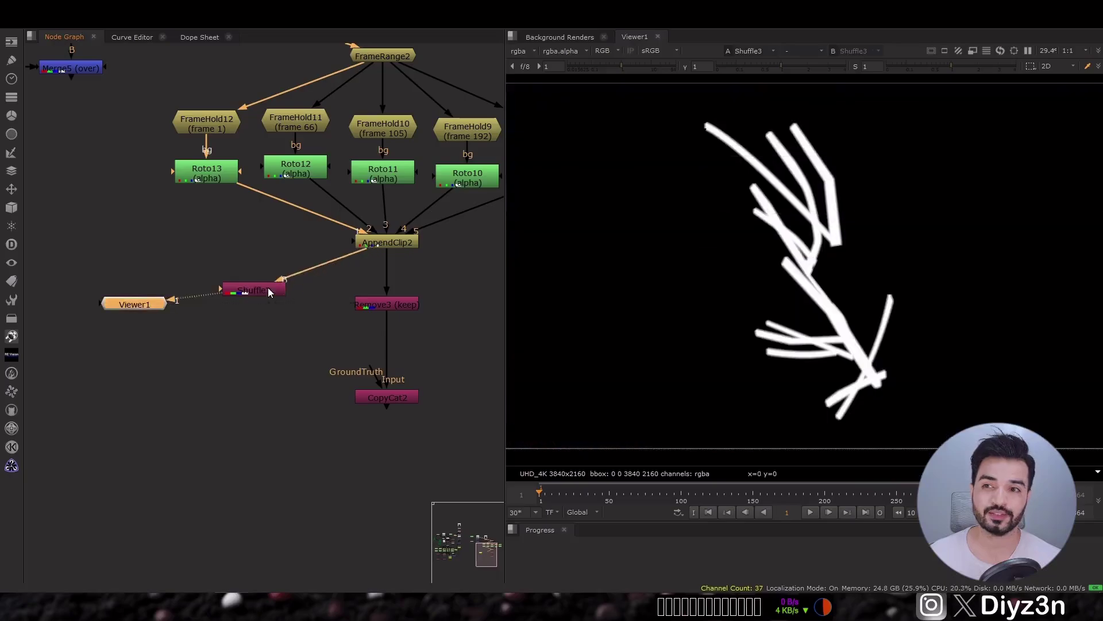
key("a")
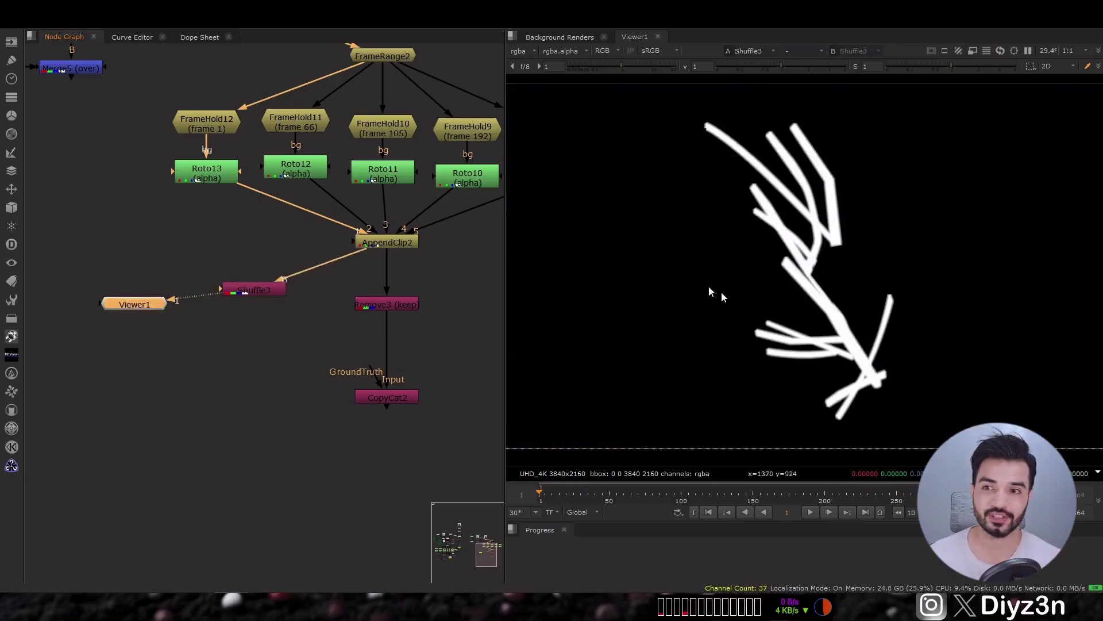
Add a Remove node directly below the Shuffle node and view its output
left_click_drag(256, 295, 255, 283)
left_click(254, 302)
key("Tab")
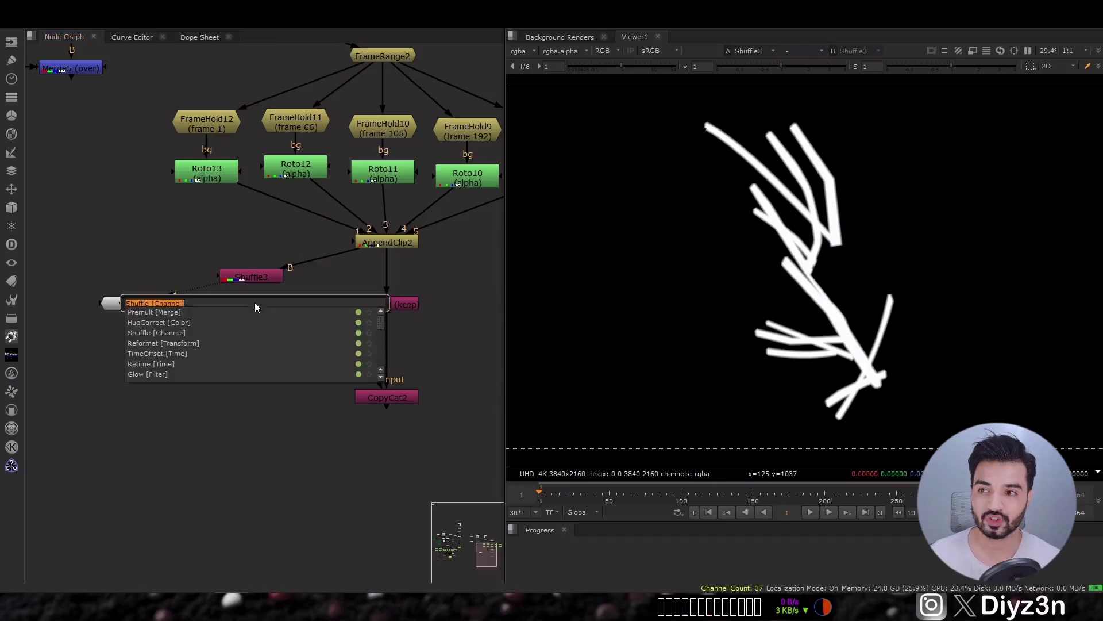
type("rem")
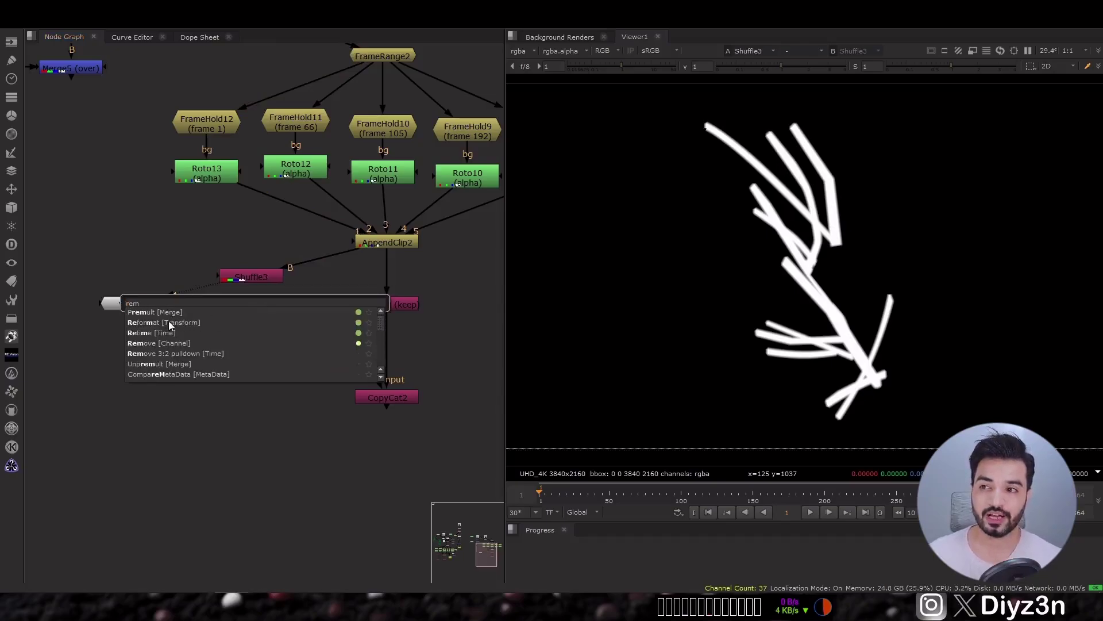
left_click(170, 344)
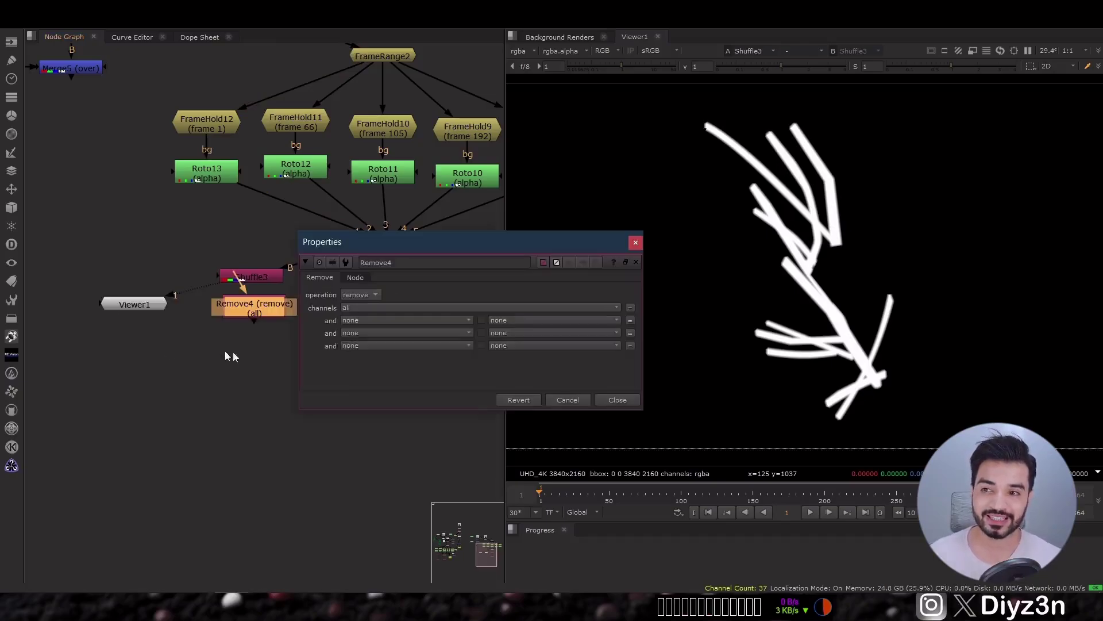
left_click(254, 300)
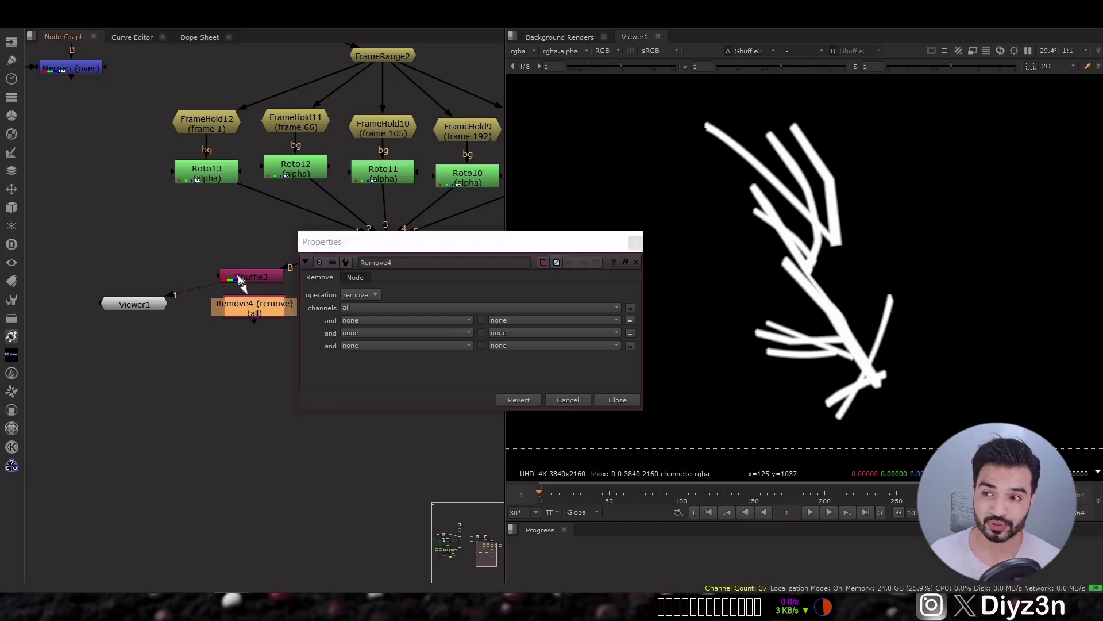
Set the new Remove node to keep only the red channel of rgba
left_click(361, 296)
left_click(363, 302)
left_click(363, 308)
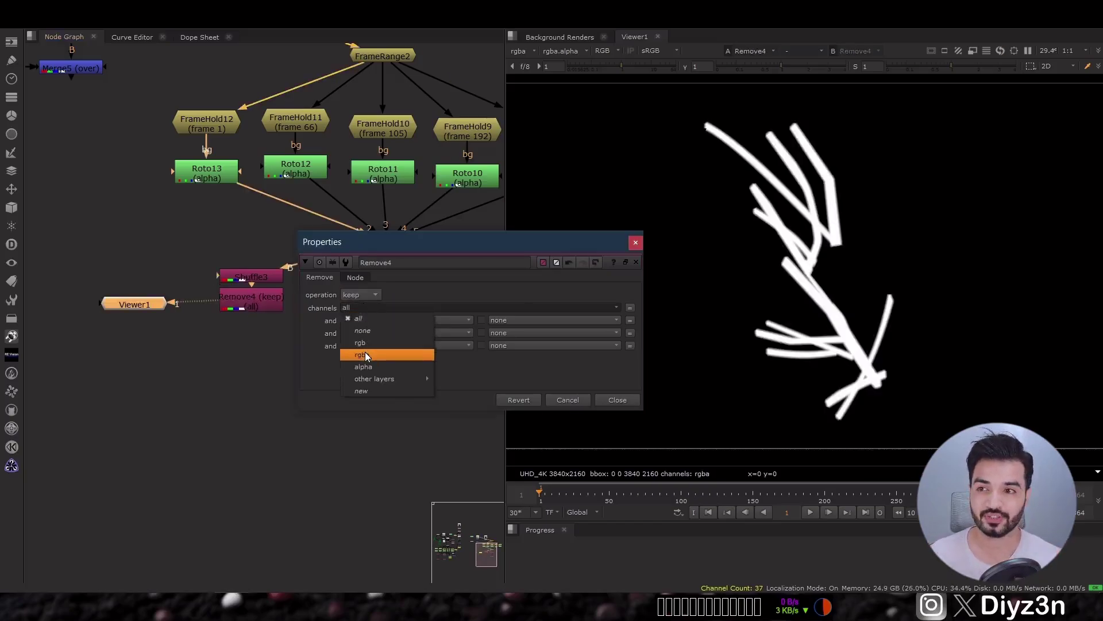
left_click(365, 356)
left_click(498, 307)
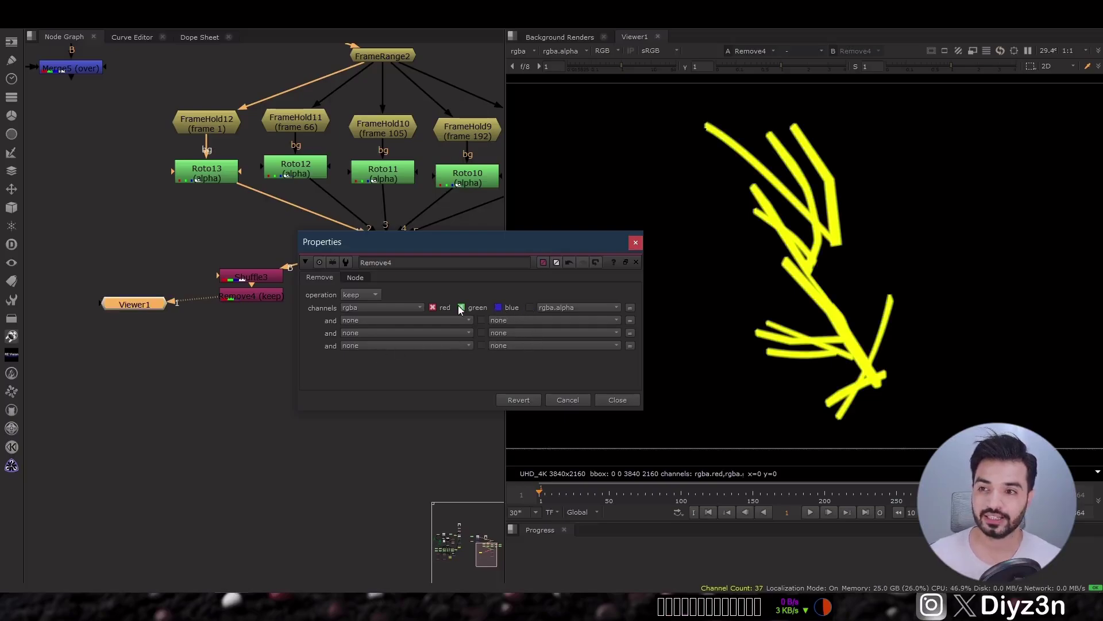
left_click(461, 307)
left_click(618, 399)
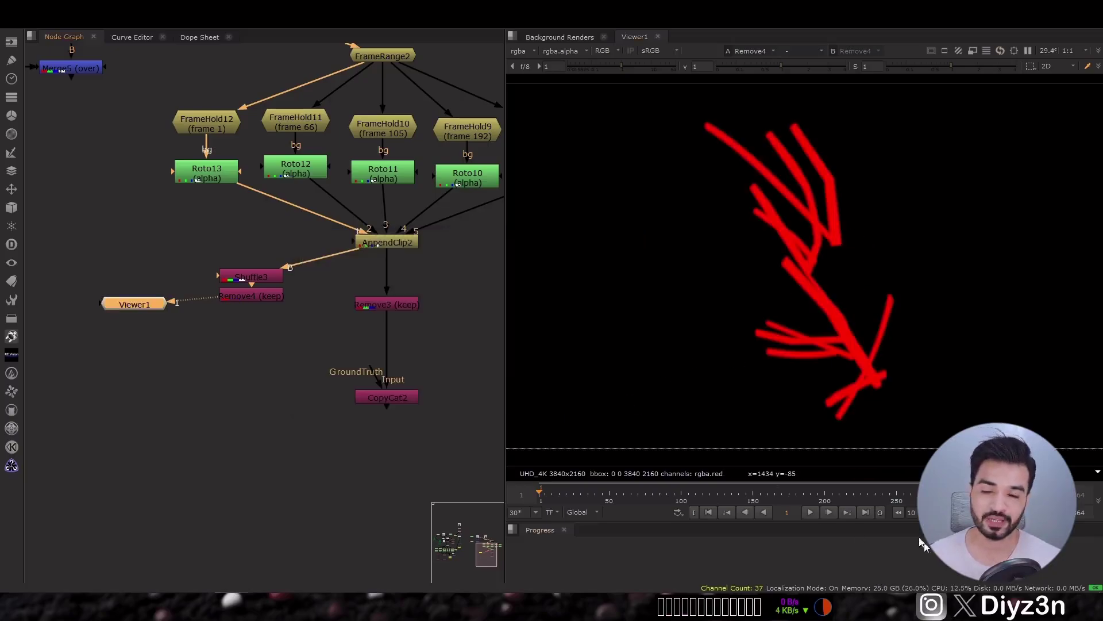
Check the held frames on both Remove branches and return to the first frame
left_click(829, 513)
left_click(829, 512)
left_click(829, 512)
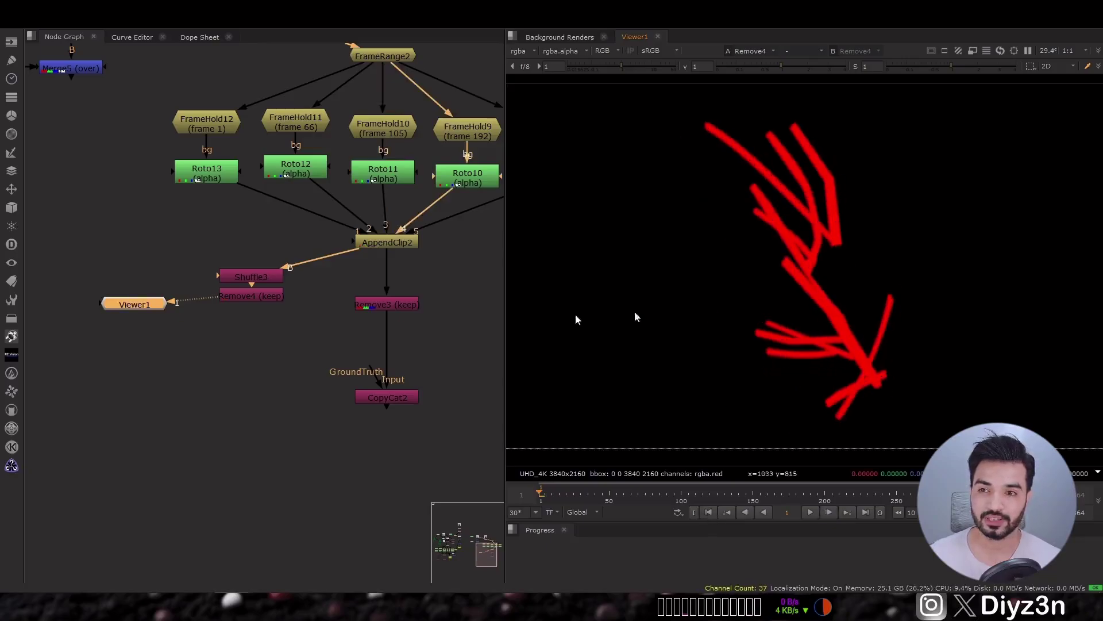
left_click(394, 305)
key("1")
left_click(810, 512)
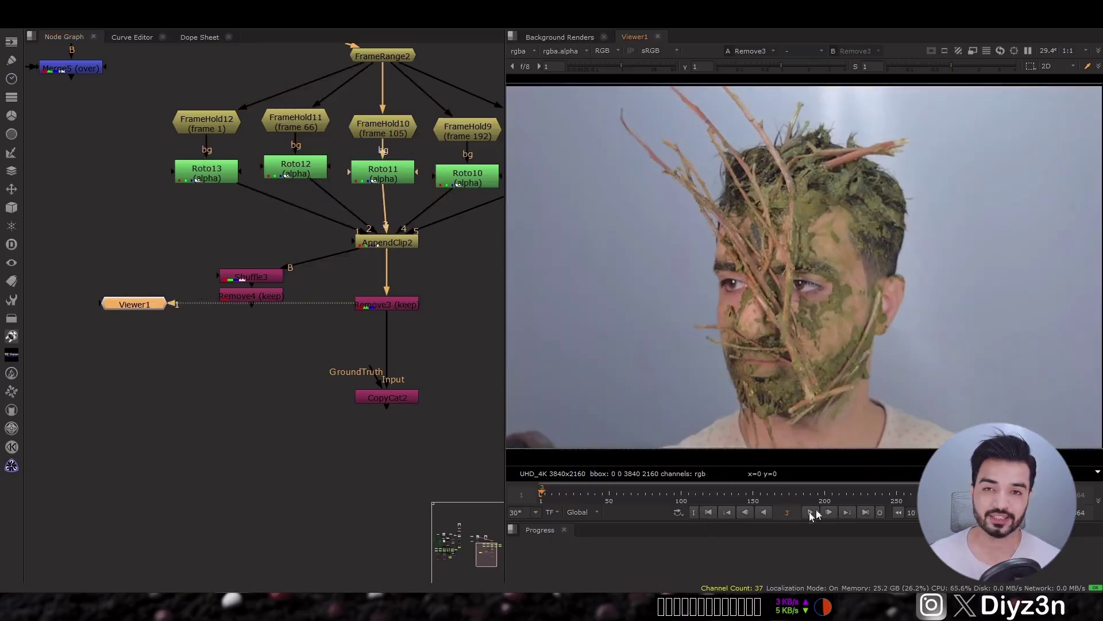
left_click(709, 513)
Connect CopyCat2's GroundTruth input to the red-channel Remove node and align the branch's nodes beside it
left_click_drag(373, 371, 240, 296)
left_click_drag(239, 297, 239, 396)
left_click_drag(235, 281, 236, 274)
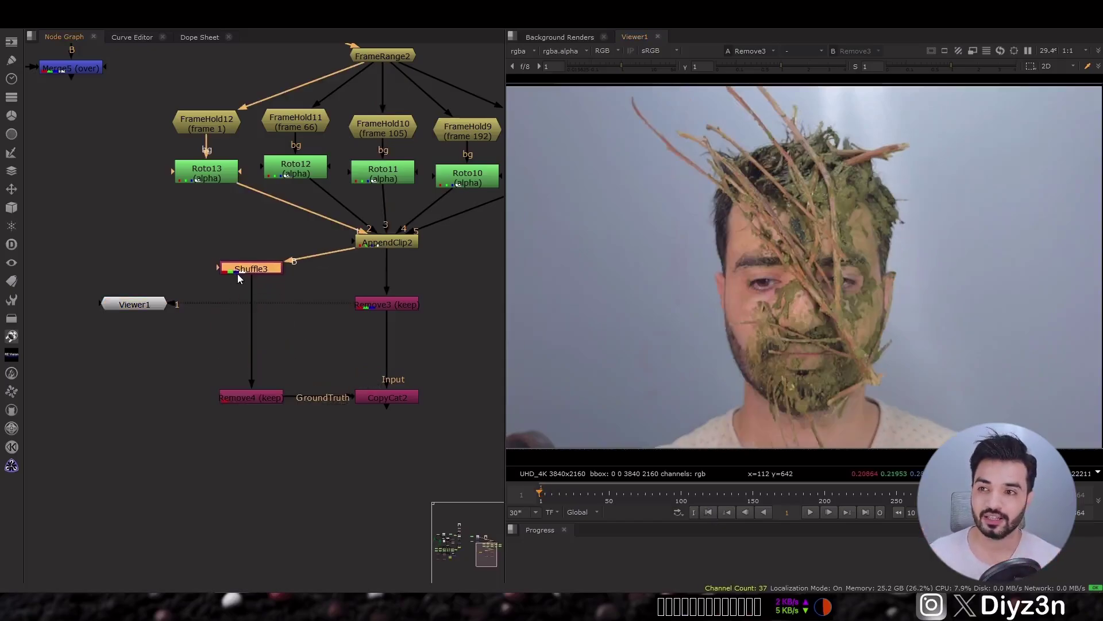
left_click(391, 396)
middle_click_drag(390, 396, 289, 377)
Create a tmp folder in F:/Project/WoodBoy and set it as CopyCat2's data directory
double_click(271, 374)
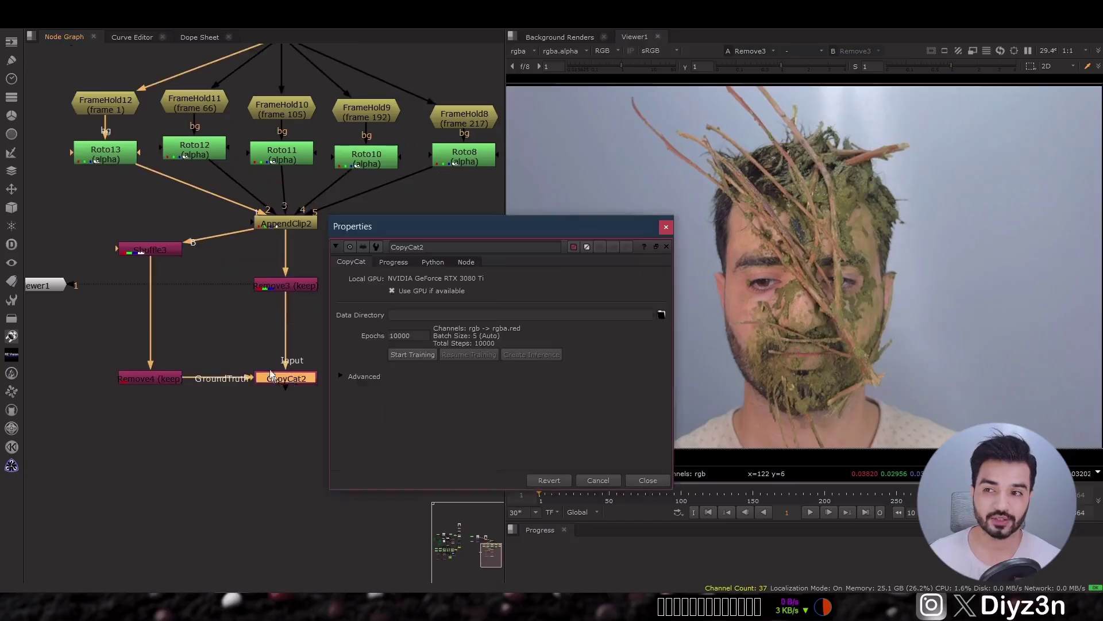
left_click(662, 315)
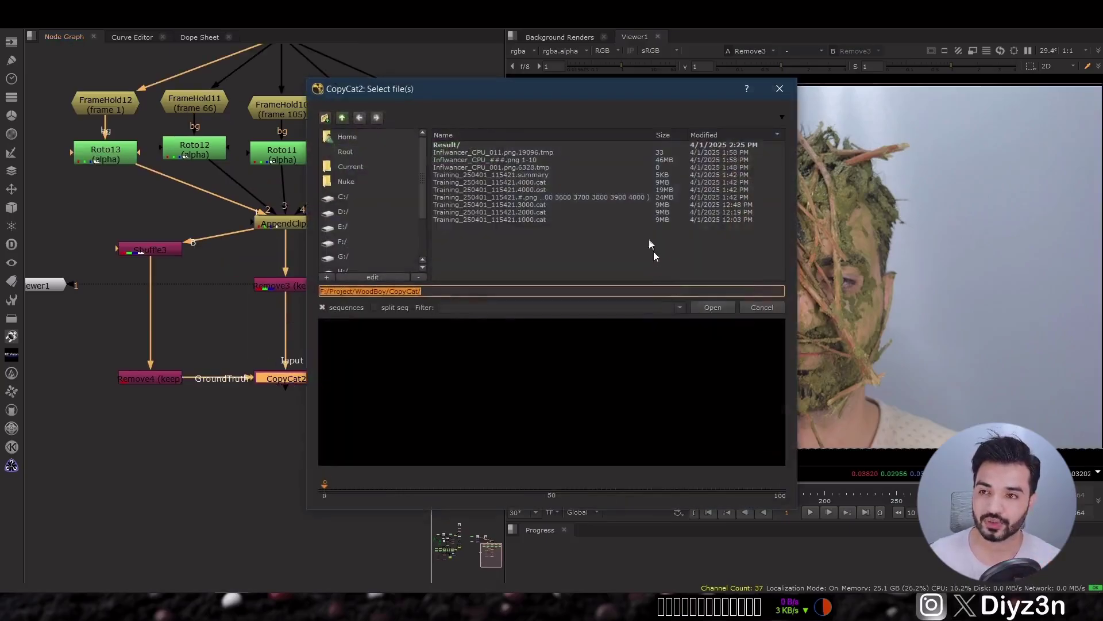
left_click(342, 117)
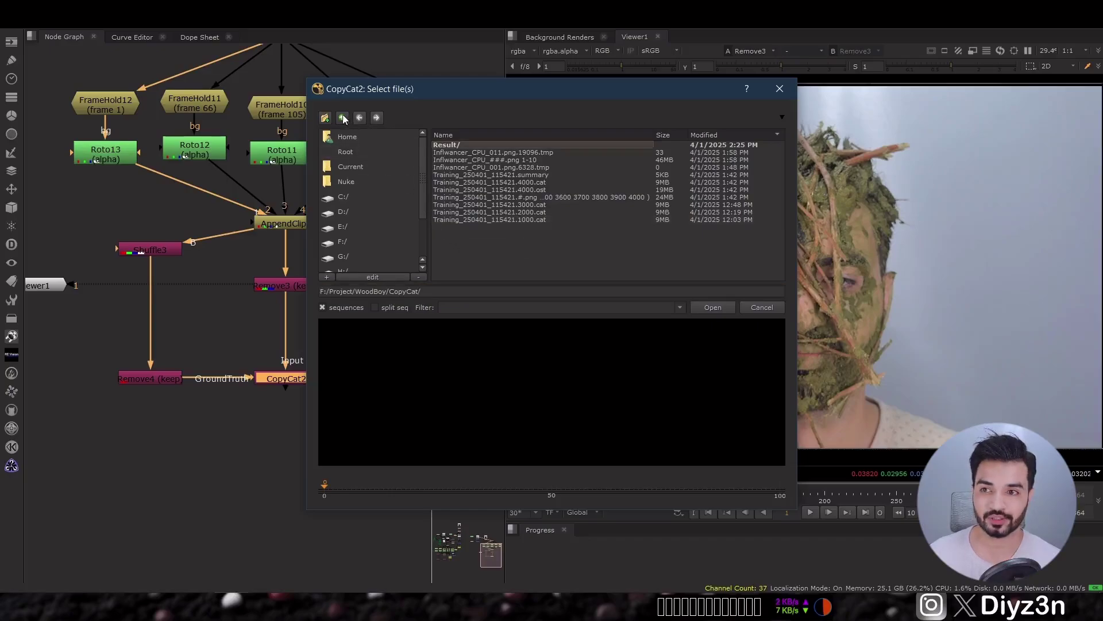
left_click(326, 117)
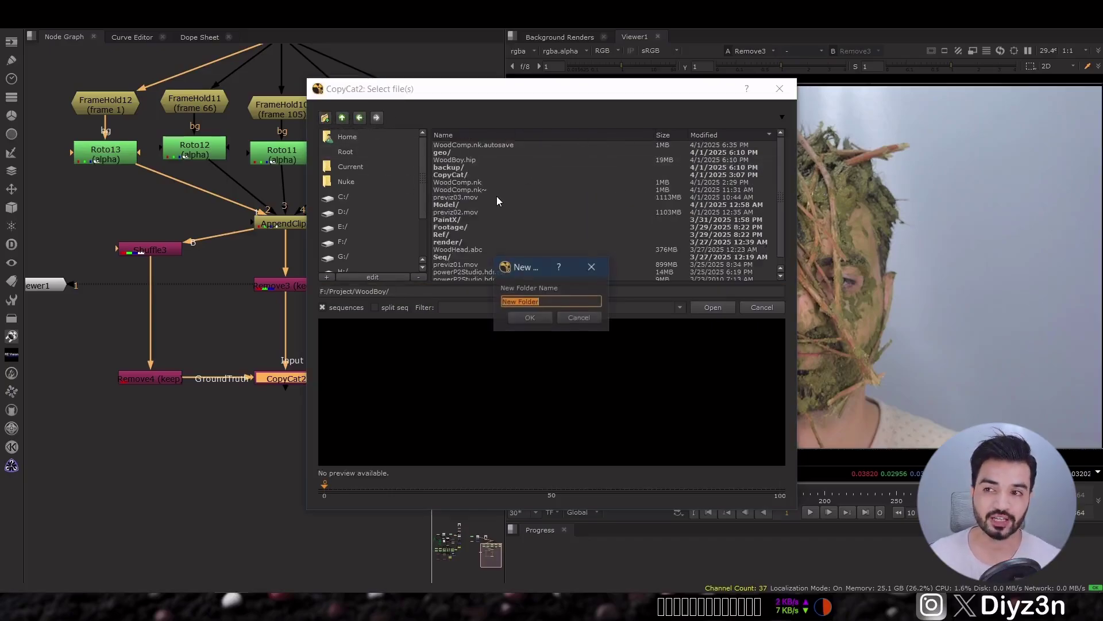
type("tmp")
key("Return")
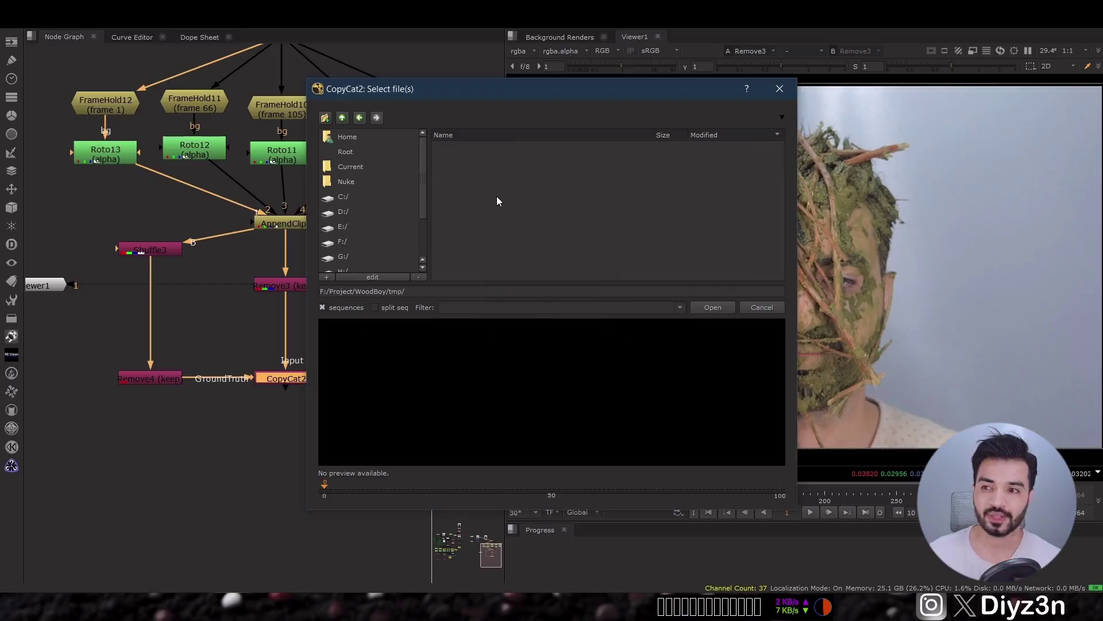
left_click(723, 308)
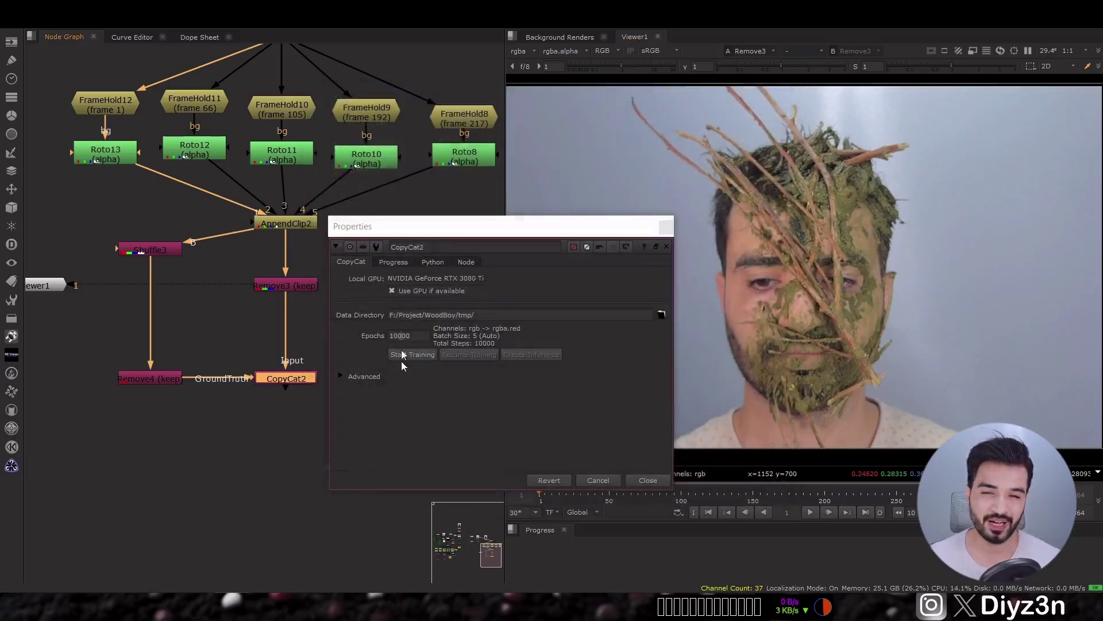
Set CopyCat2's epochs to 40000 and expand its advanced training settings
double_click(406, 336)
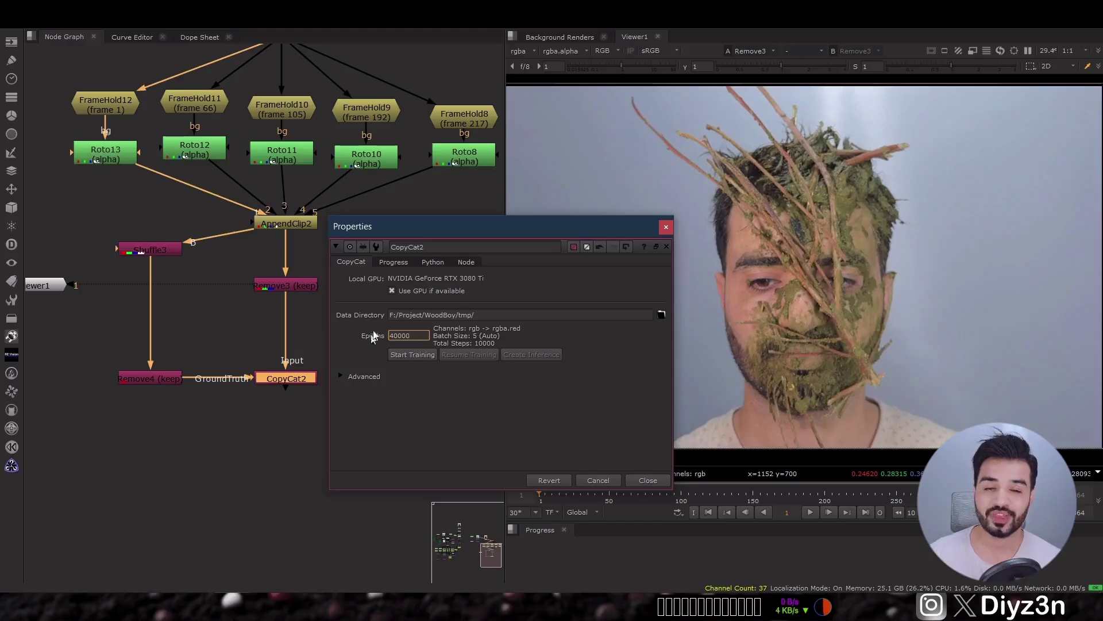
left_click(353, 376)
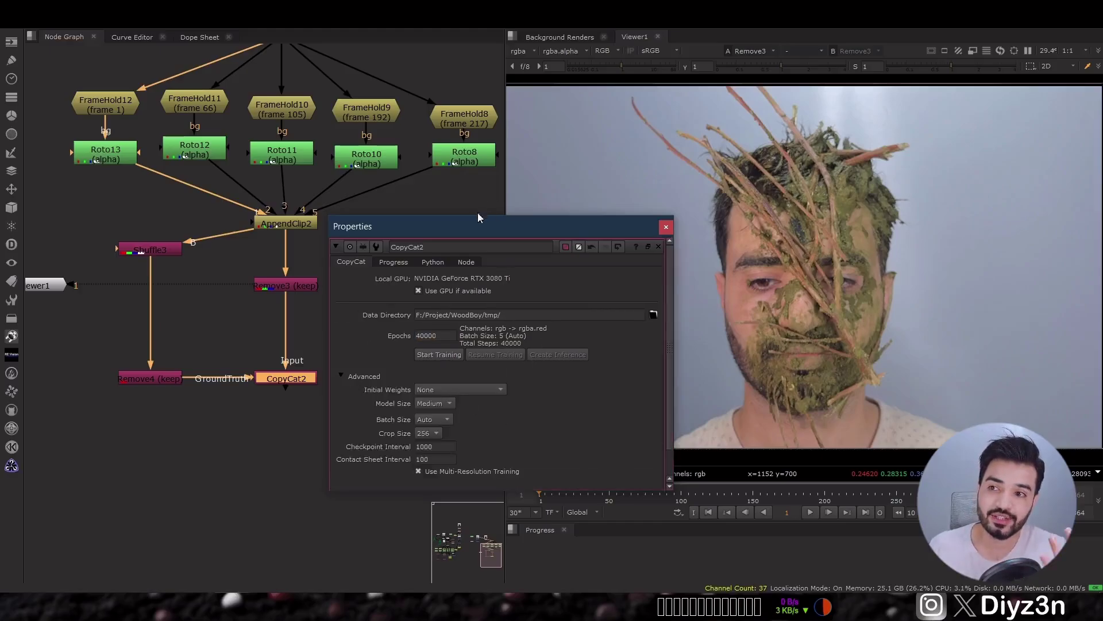
left_click_drag(477, 230, 389, 160)
Examine the training's loss graph and the contact sheet comparing input, ground truth and output crops
left_click_drag(451, 420, 452, 476)
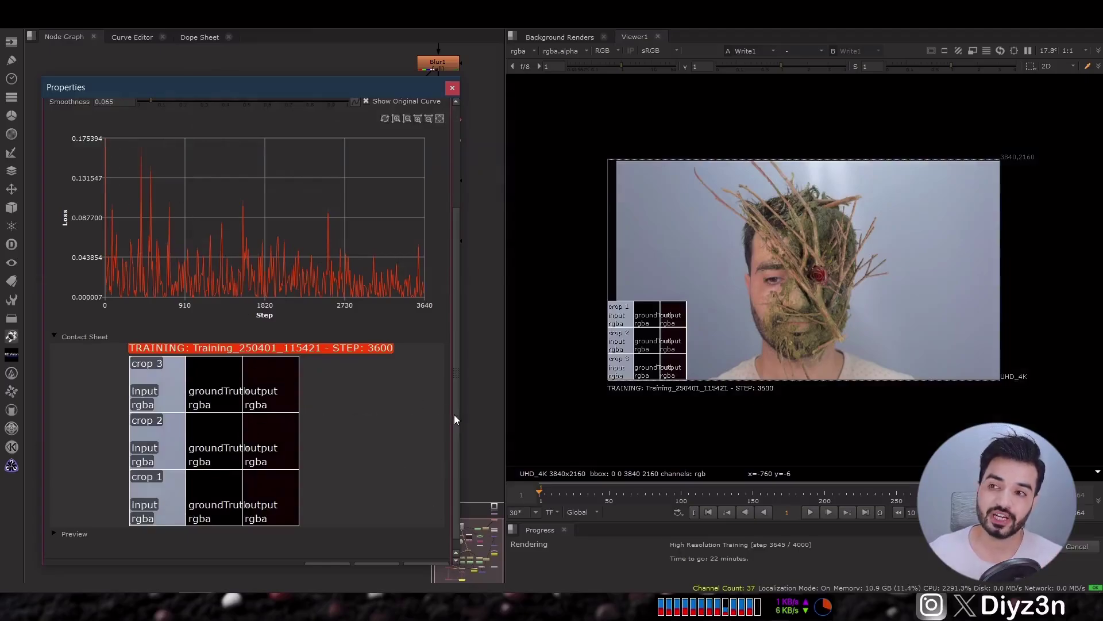
scroll(454, 415, "up", 5)
scroll(443, 363, "down", 6)
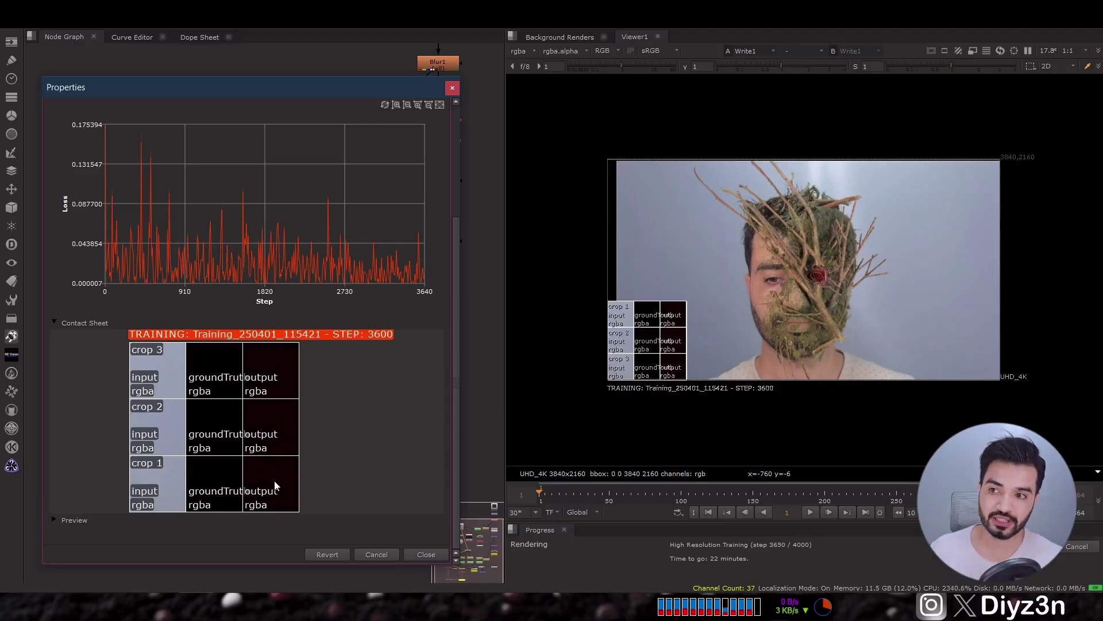
left_click_drag(454, 367, 445, 297)
left_click(97, 172)
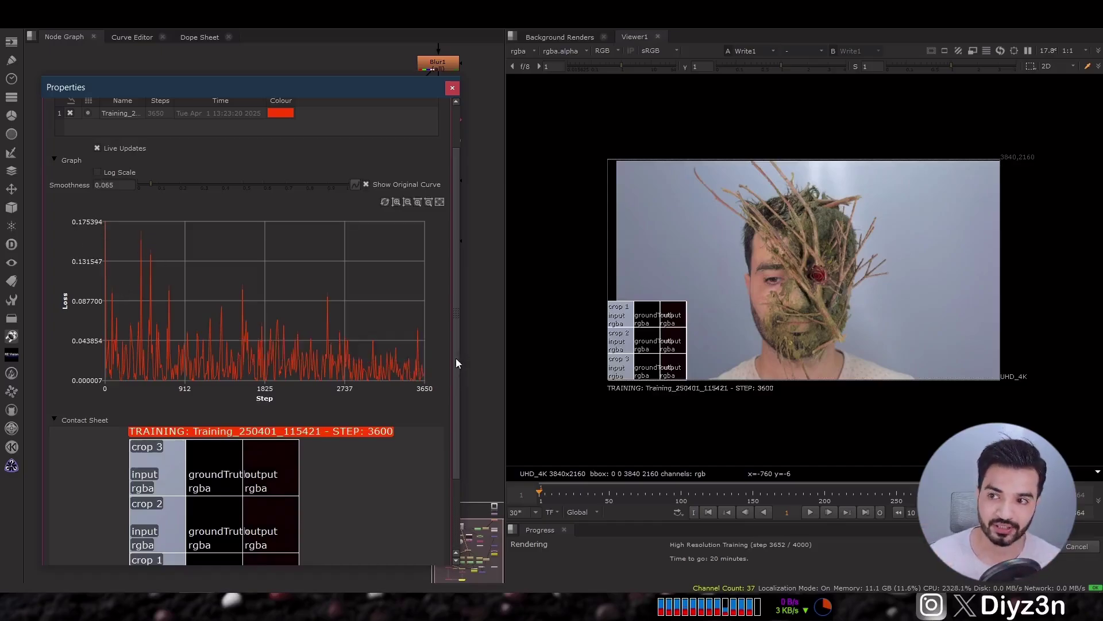
left_click_drag(457, 357, 449, 462)
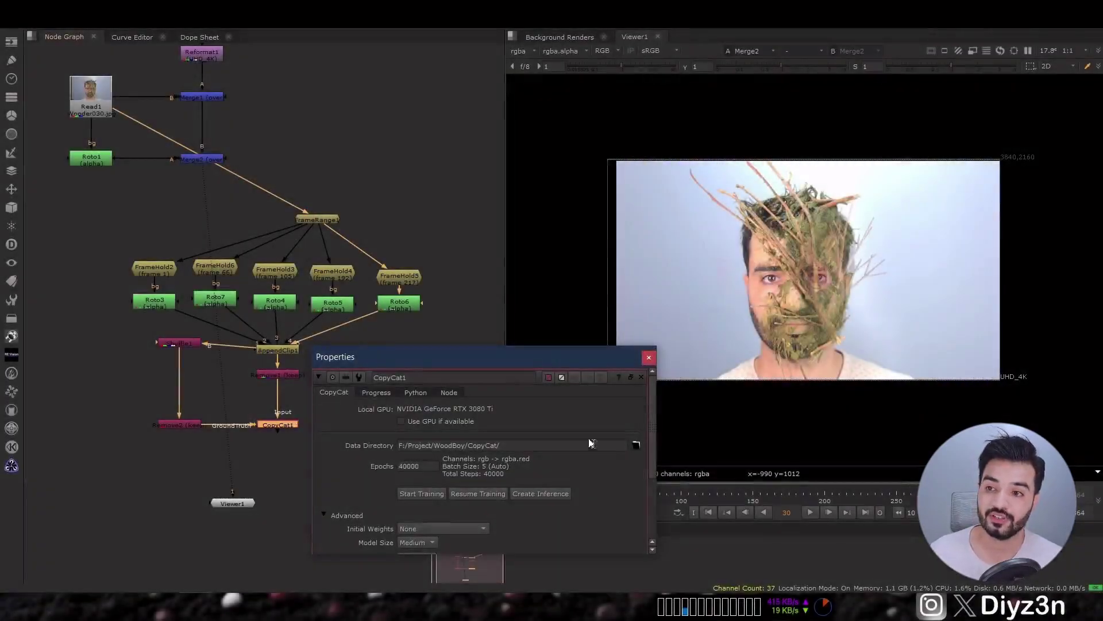
Create an Inference node from CopyCat1, place it below Roto1 and connect its input to Read1
left_click_drag(500, 357, 407, 254)
left_click_drag(558, 450, 592, 535)
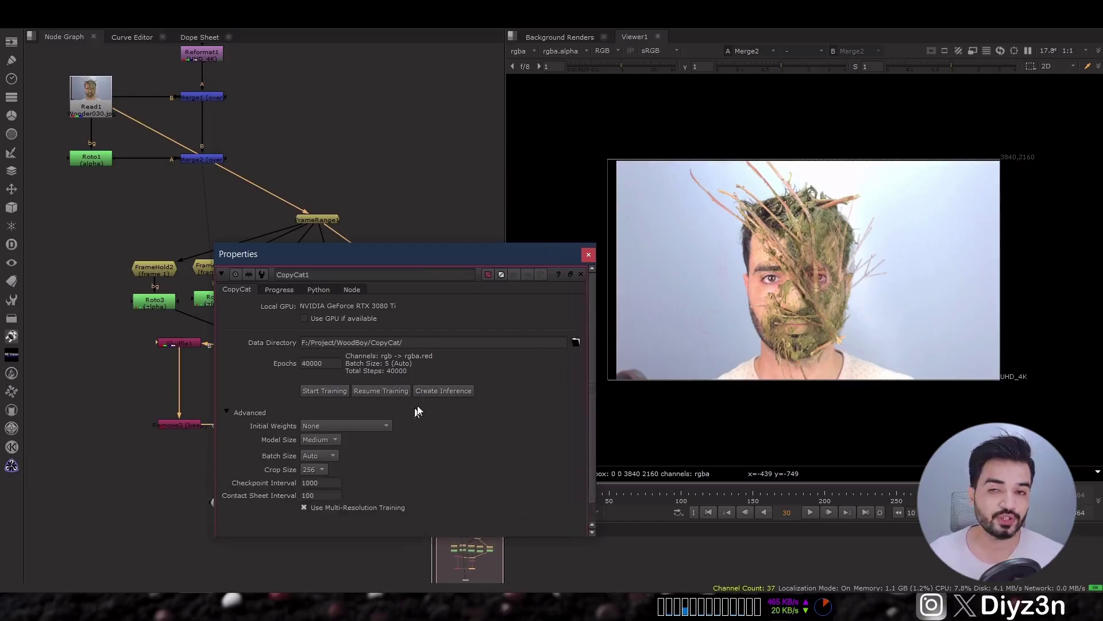
left_click(588, 254)
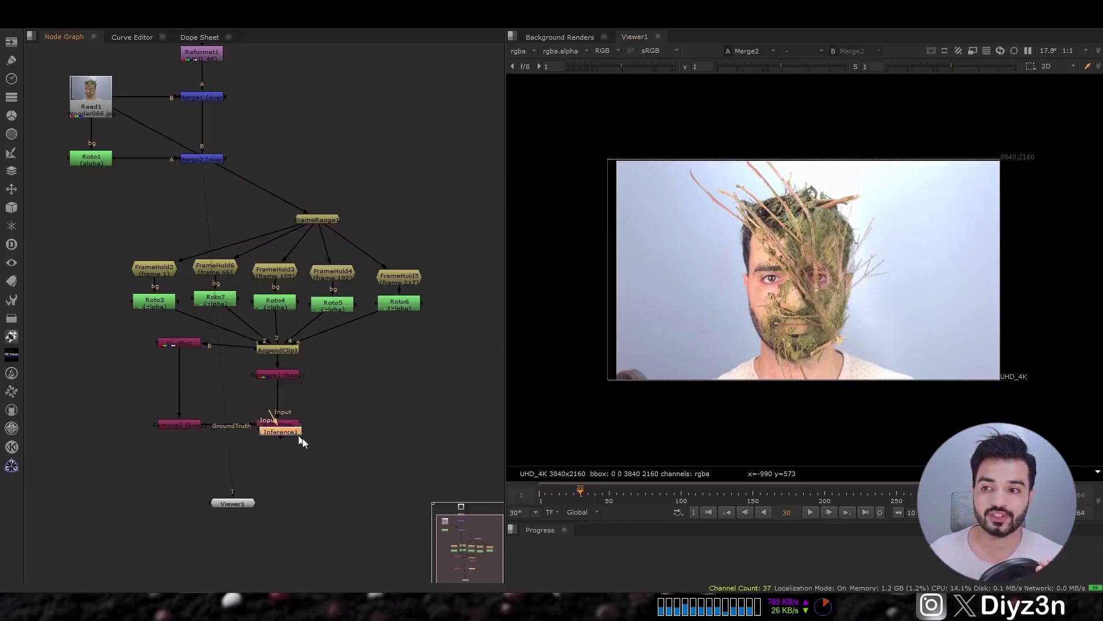
left_click_drag(299, 437, 112, 241)
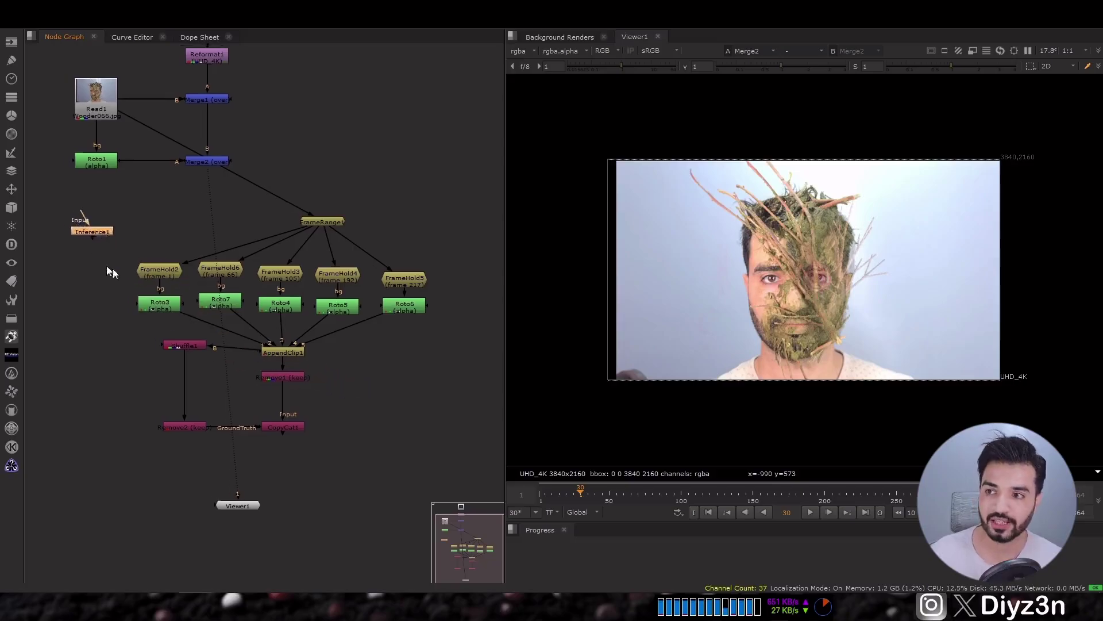
scroll(111, 272, "up", 2)
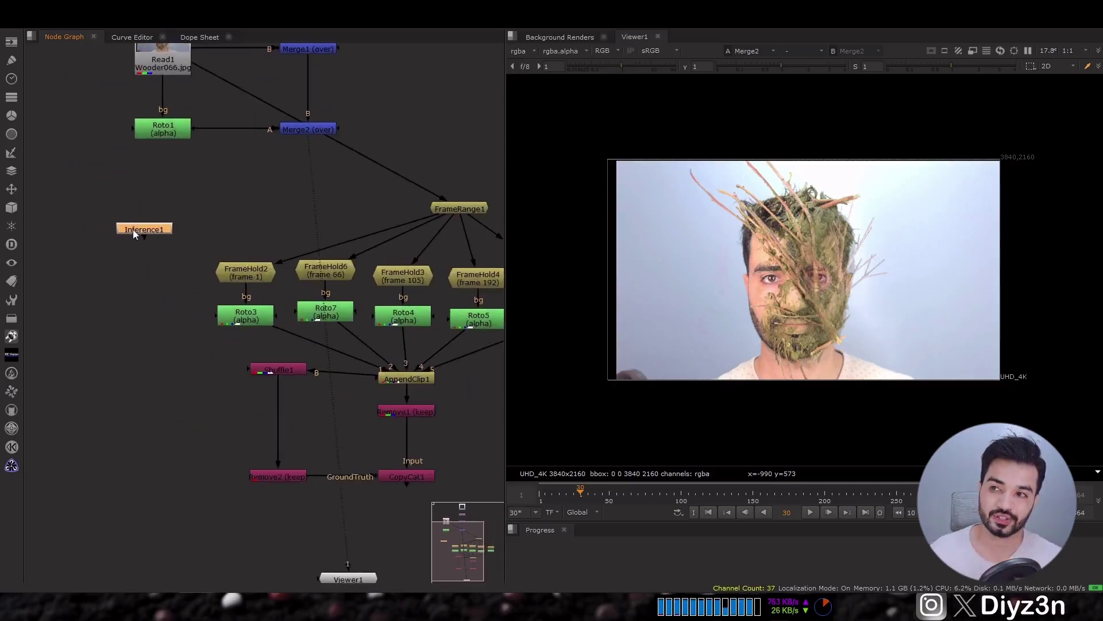
left_click_drag(133, 166, 127, 87)
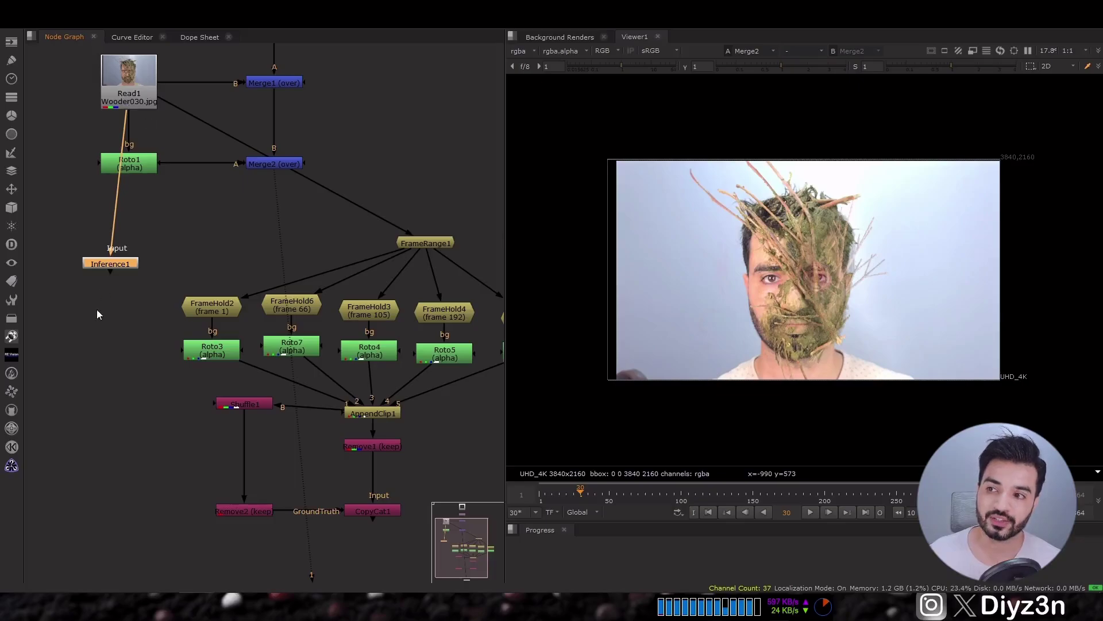
Add a Write node after Inference1 and set its output file to c:\we###.png
key("w")
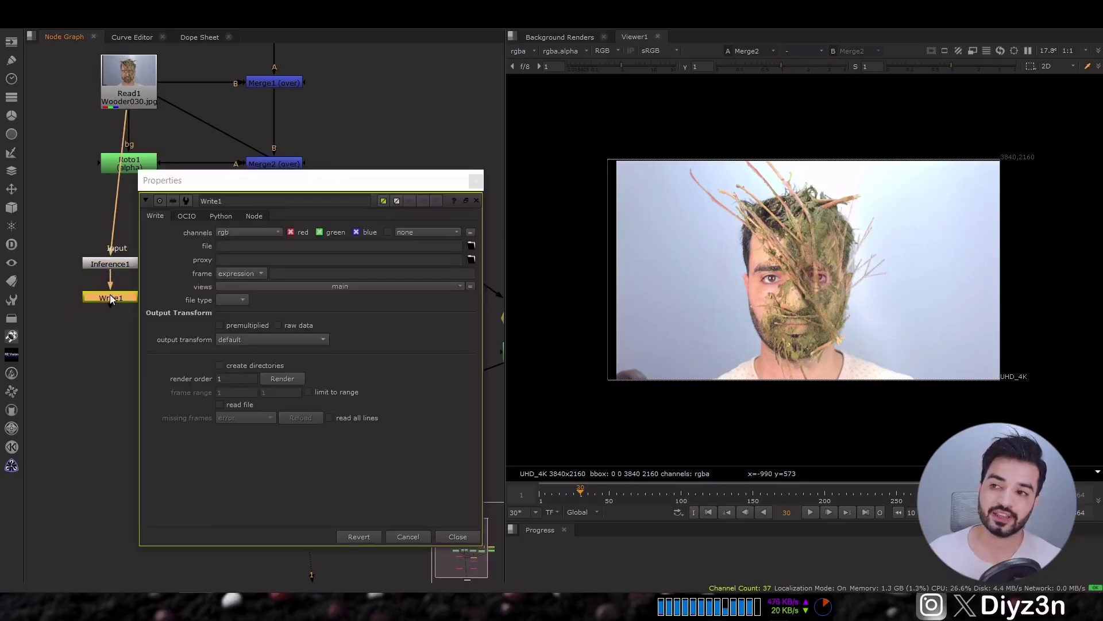
left_click_drag(110, 296, 111, 294)
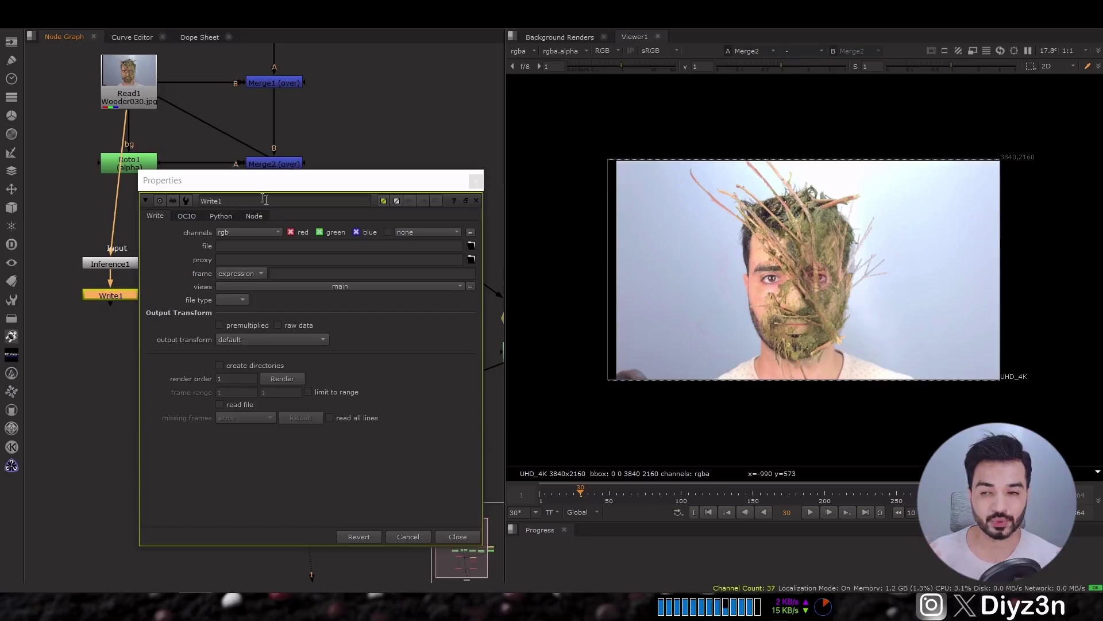
left_click(268, 245)
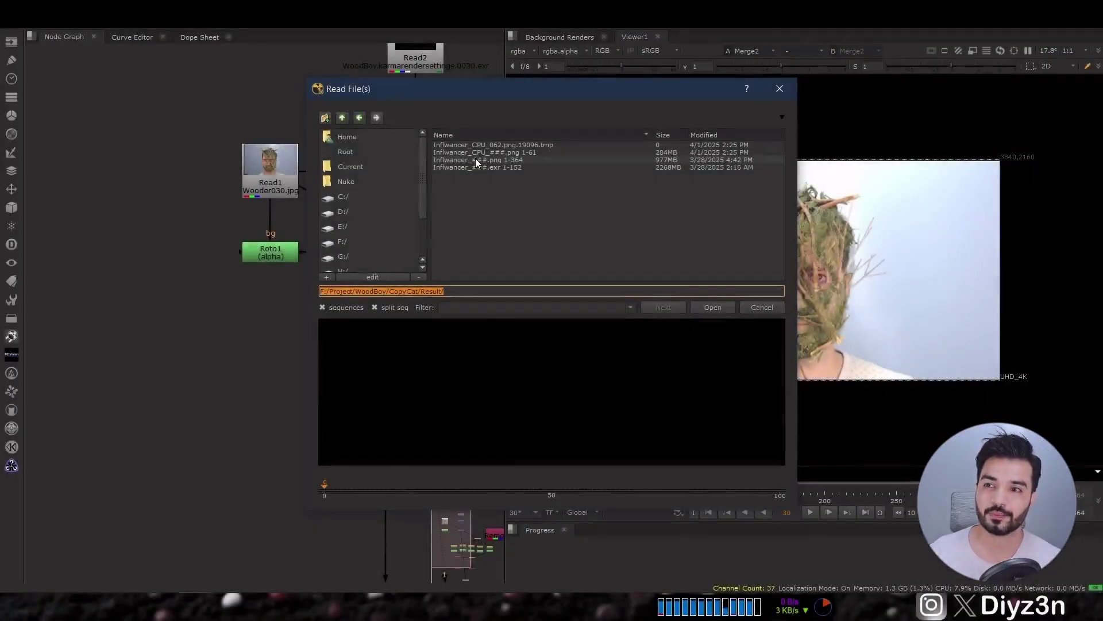
Load the Inflwancer_###.png sequence from CopyCat/Result in a Read node and view it at frame 203
left_click(475, 159)
left_click(713, 307)
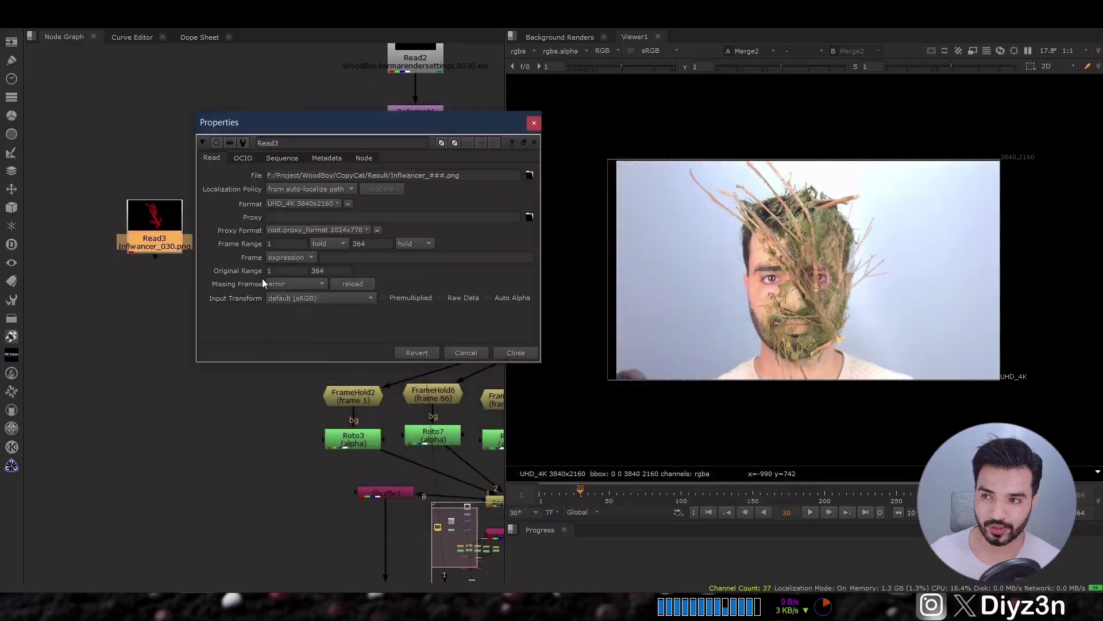
left_click(470, 345)
key("1")
left_click_drag(578, 499, 829, 498)
Delete the Roto1 node between Read1 and Merge2's A input
left_click(203, 281)
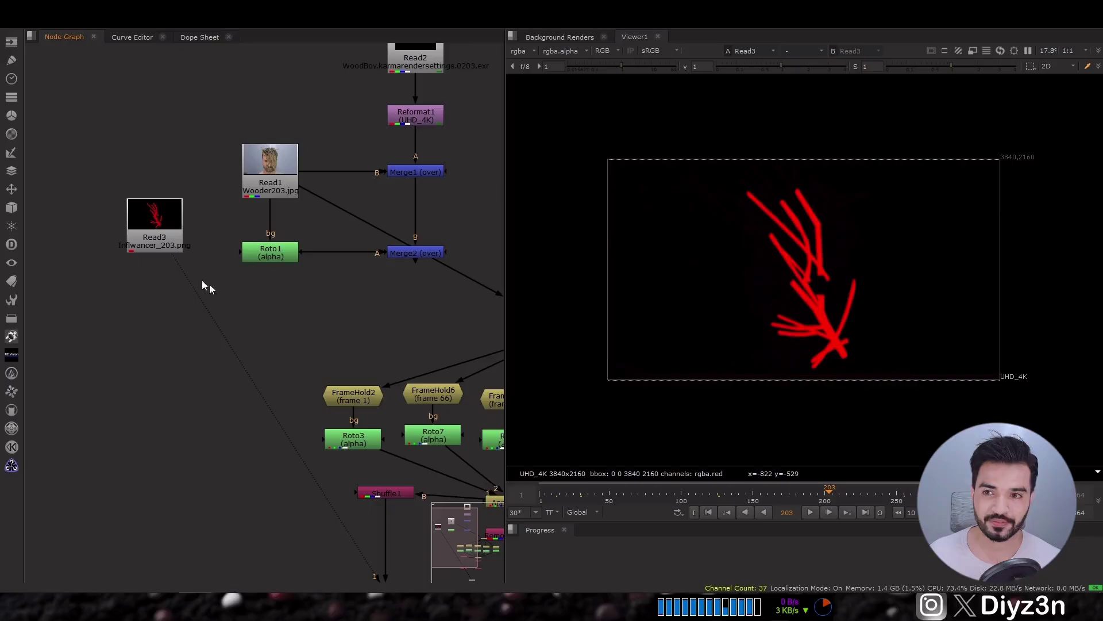
left_click(260, 253)
key("Delete")
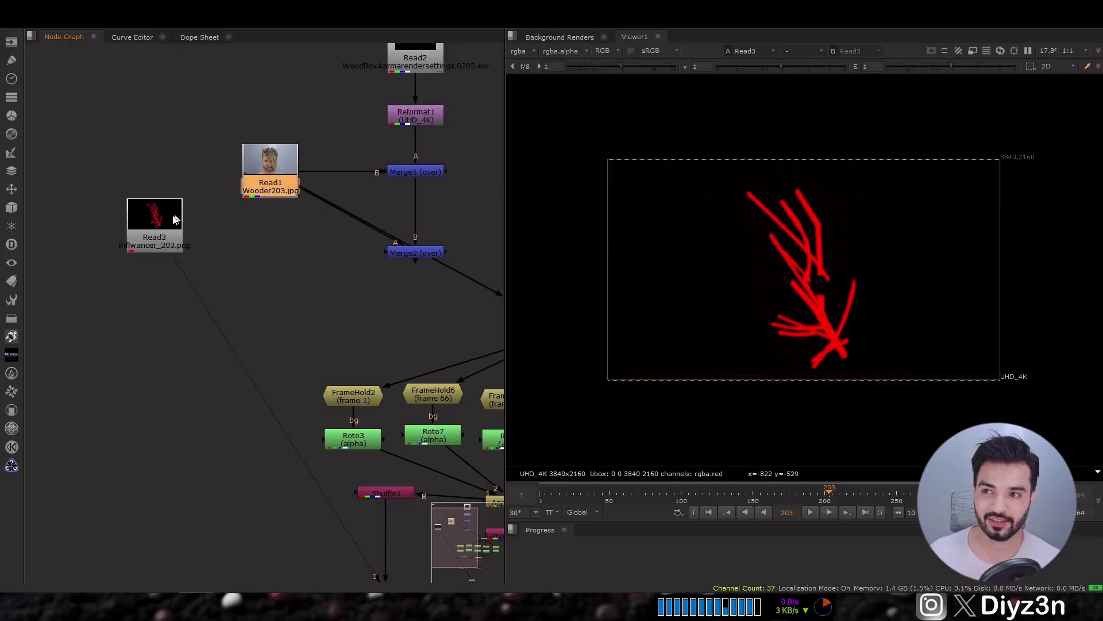
Add a Copy node below Read1, with Read1 feeding its B input and Read3 feeding its A input
left_click_drag(172, 217, 172, 218)
left_click(264, 231)
key("Tab")
type("cop")
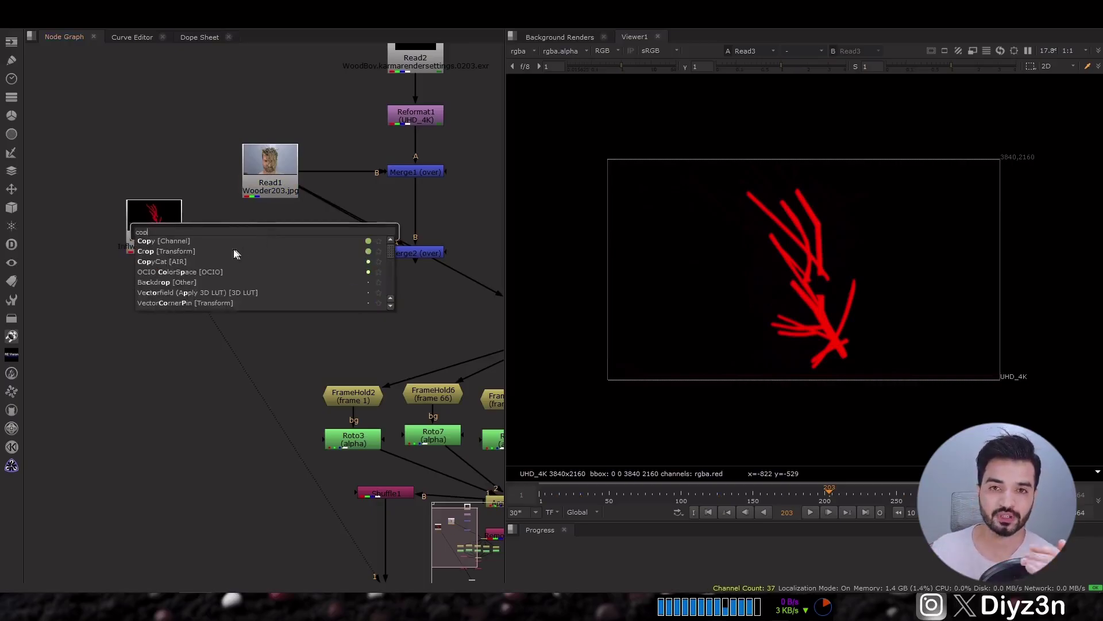
left_click(186, 240)
left_click_drag(233, 236, 135, 179)
Insert a Shuffle node between Read3 and Copy1 that routes the red channel into rgba.alpha
left_click(175, 204)
key("Tab")
type("shu")
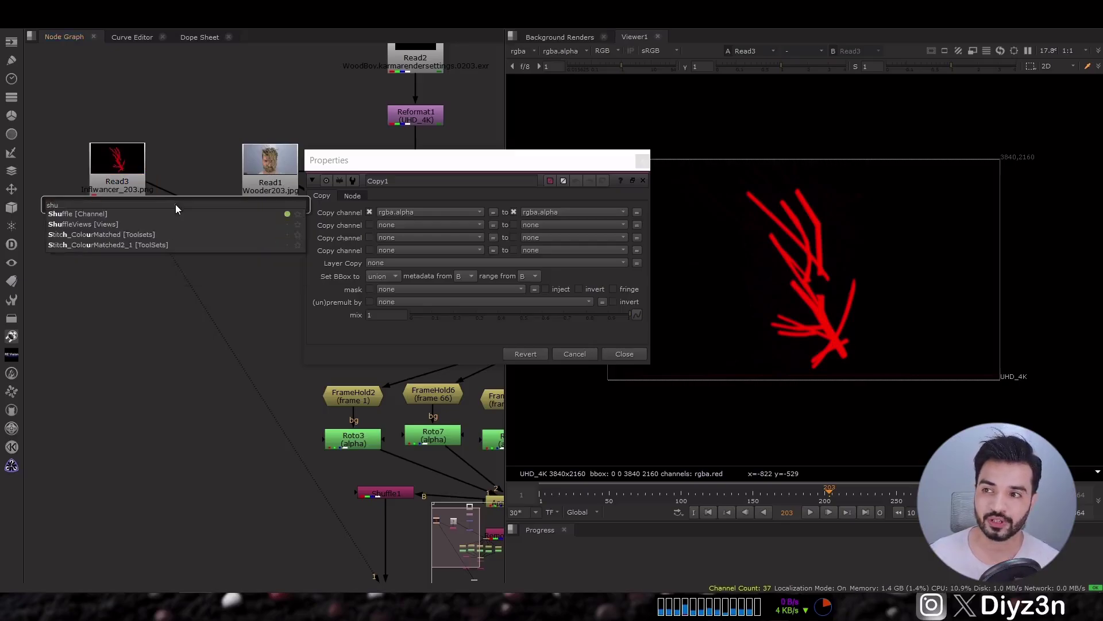
left_click(139, 218)
left_click_drag(174, 202, 122, 218)
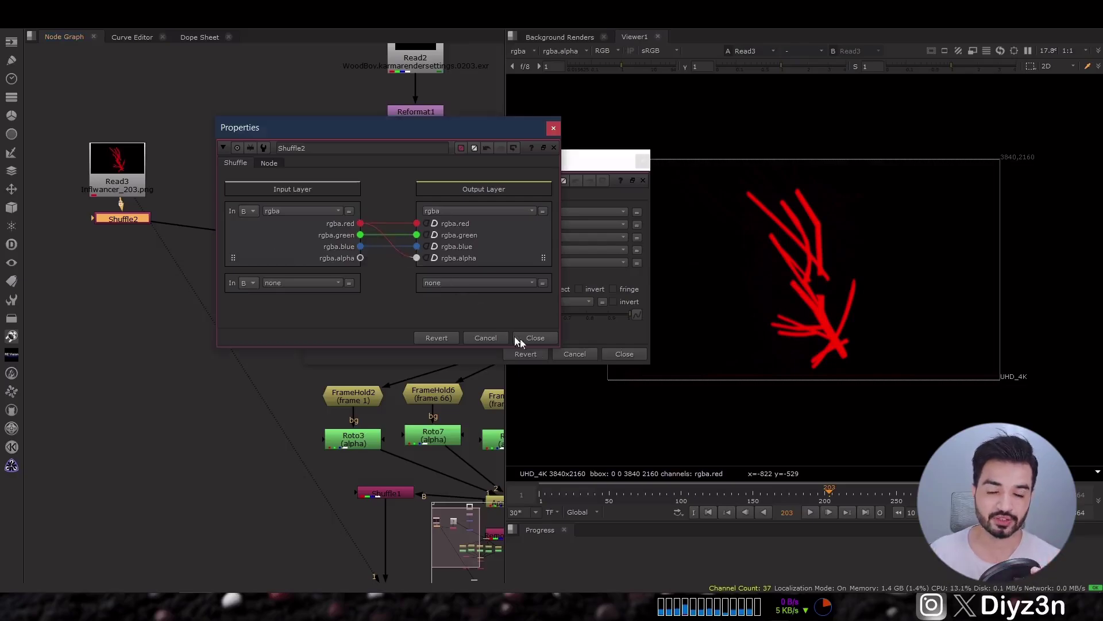
left_click(535, 337)
left_click(620, 353)
View the output of Shuffle2 and examine its alpha channel
key("1")
key("a")
key("a")
key("a")
key("a")
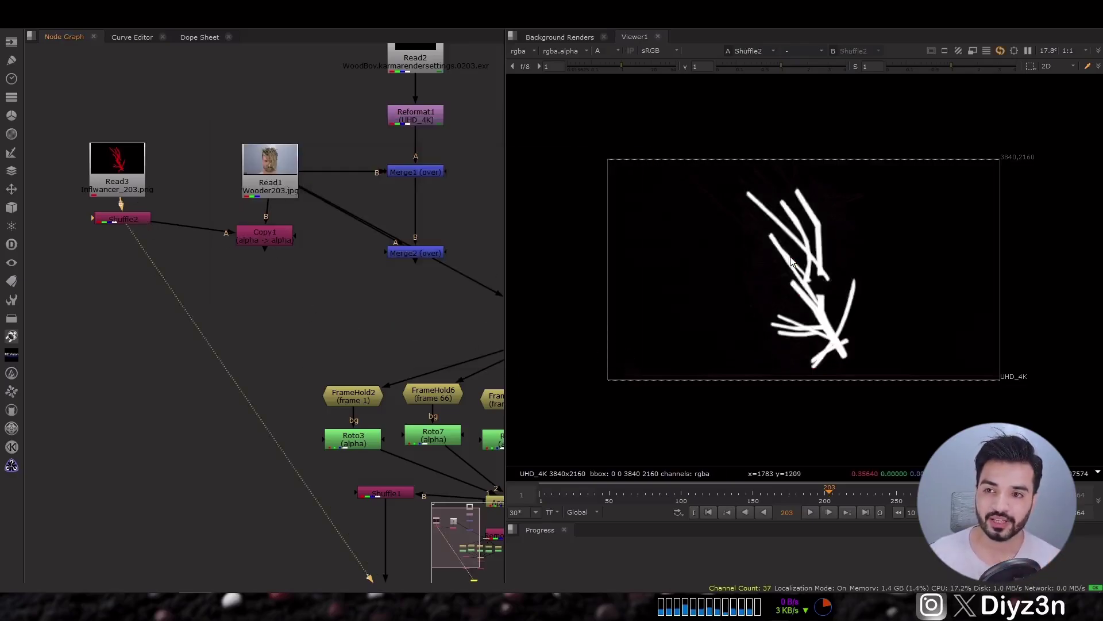
View Copy1 and add a Premult node after it, multiplying rgb by rgba.alpha
left_click(262, 234)
key("1")
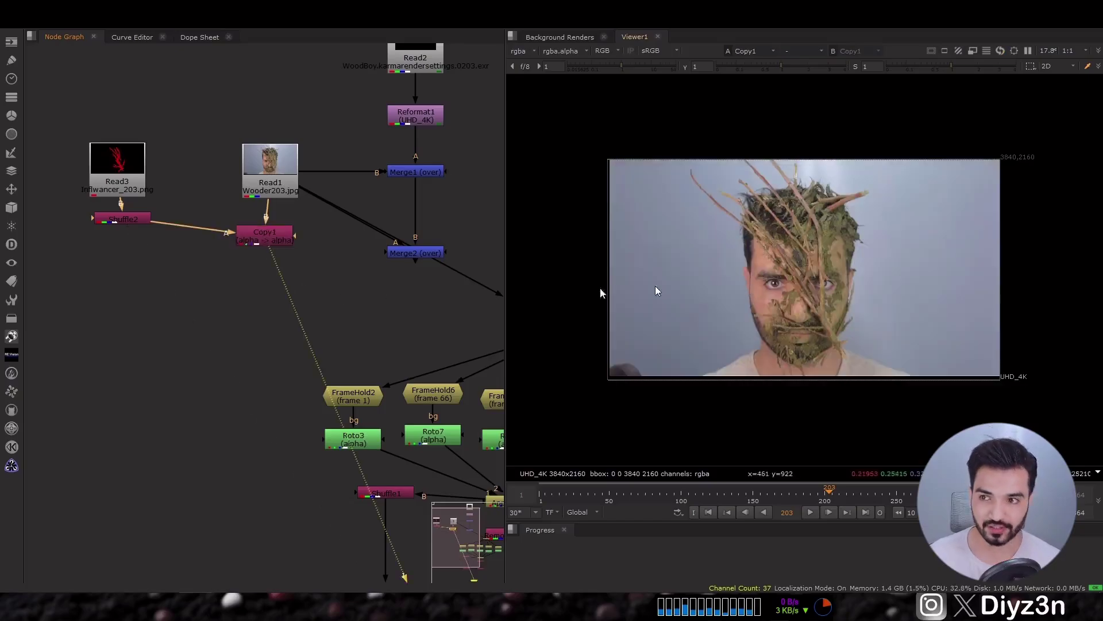
key("Tab")
type("pr")
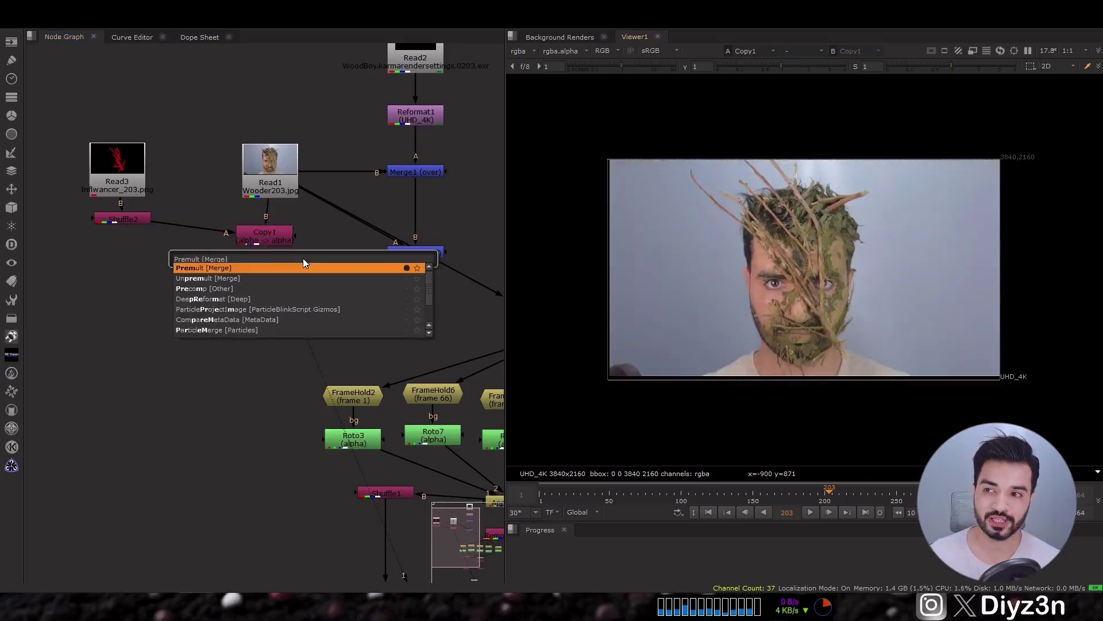
key("Return")
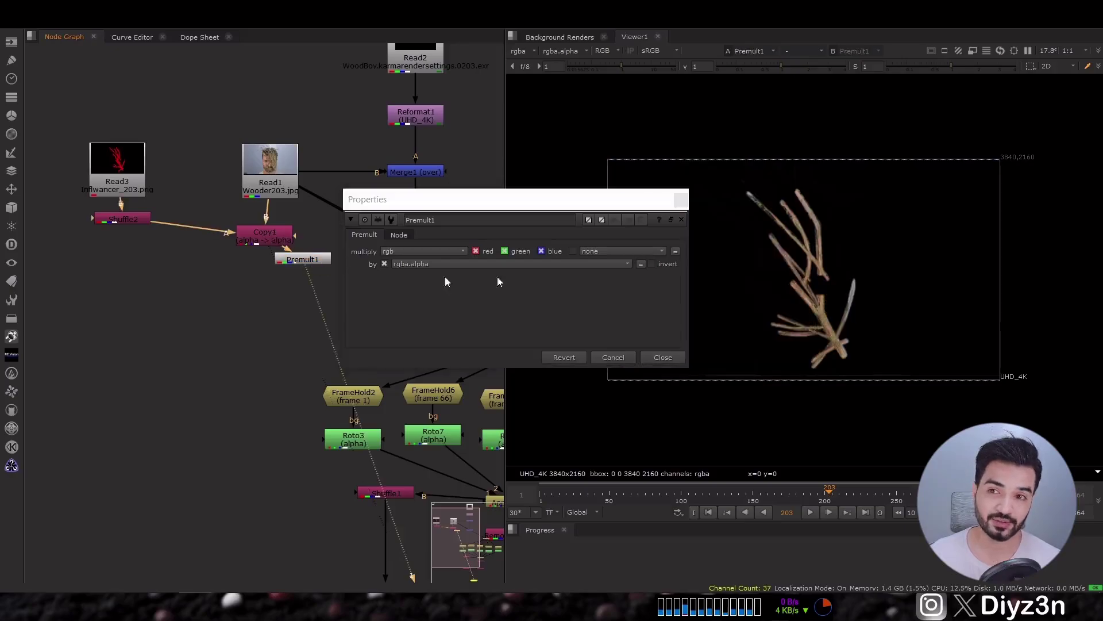
left_click(662, 357)
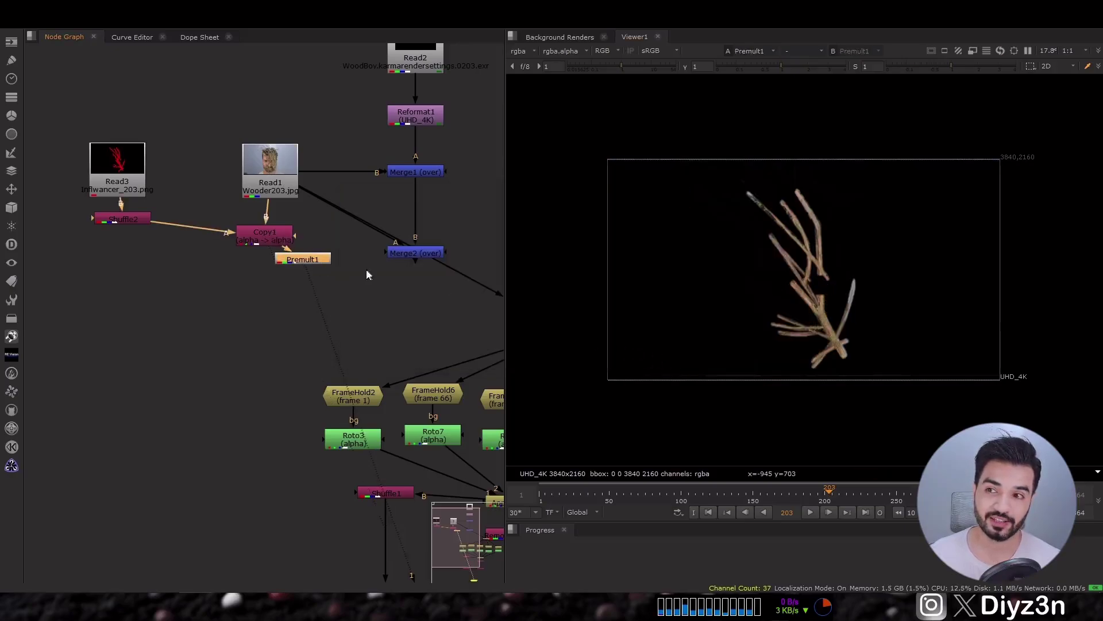
Connect Merge2's A input to Premult1 instead of Read1, then view Merge2 and play the composite from the first frame
left_click(369, 226)
left_click_drag(315, 194, 303, 258)
left_click(404, 253)
key("1")
scroll(825, 297, "up", 3)
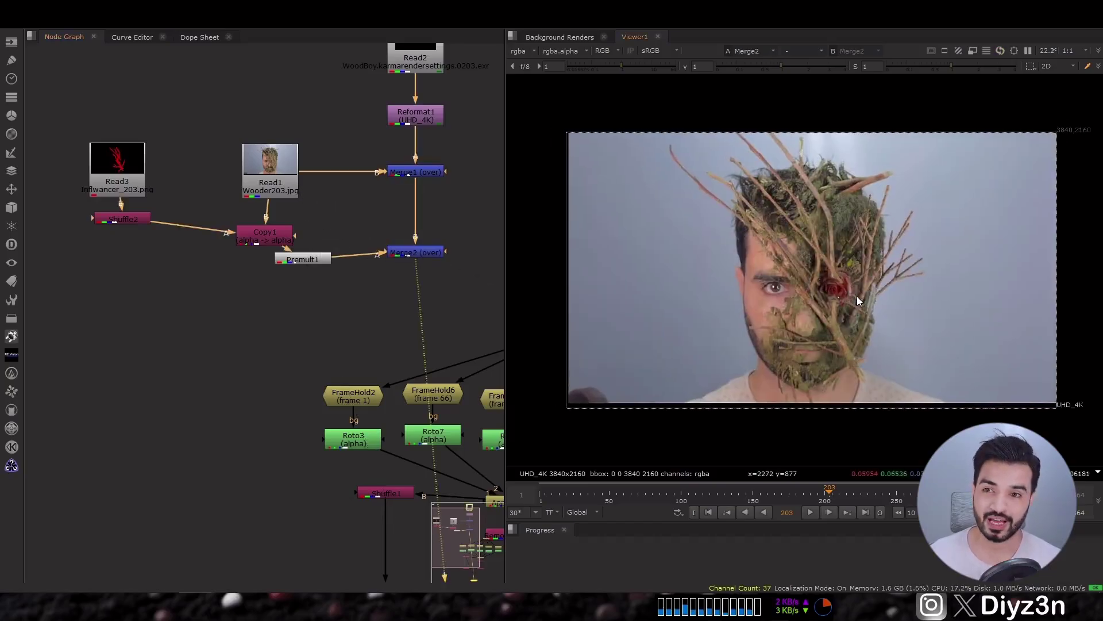
left_click(708, 512)
left_click(811, 512)
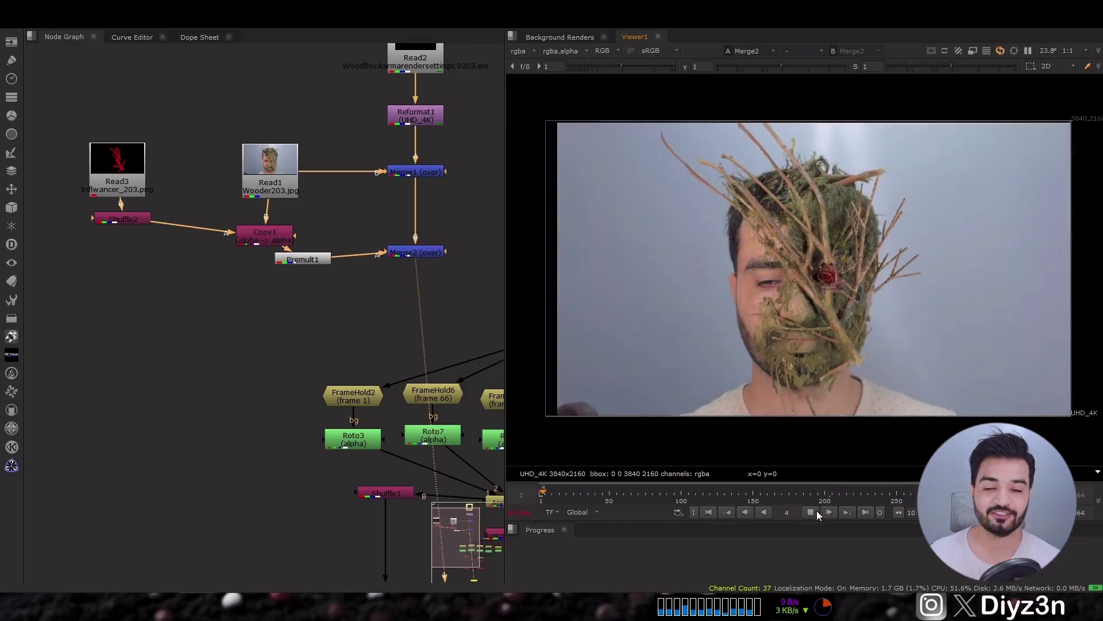
Align Copy1 and Premult1 vertically below Read1 and restart playback from the first frame
left_click_drag(266, 241, 272, 224)
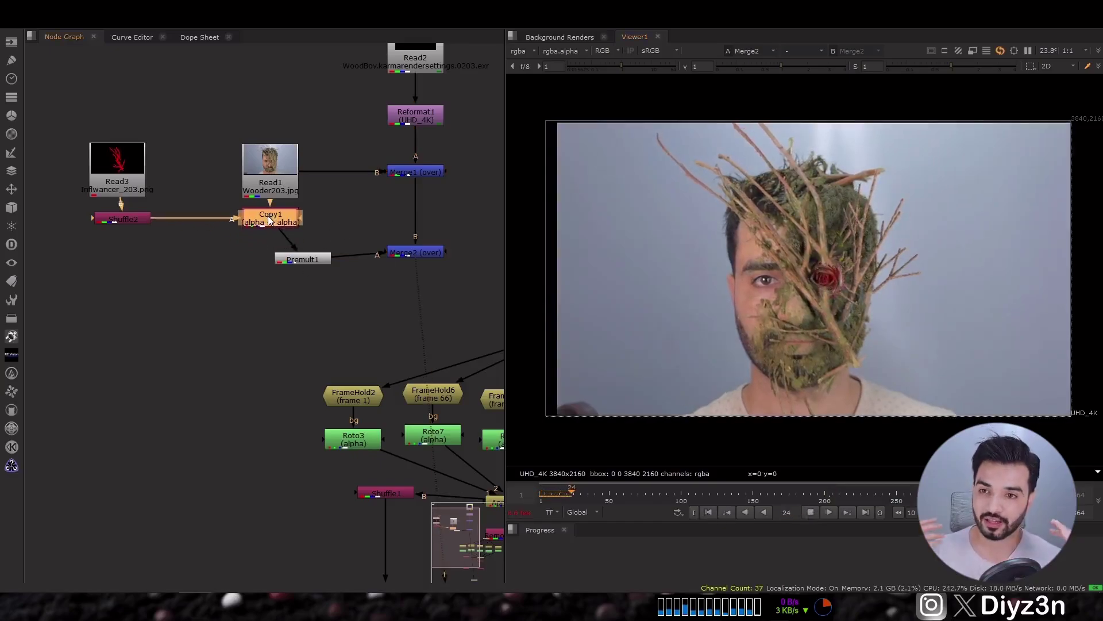
left_click_drag(299, 262, 266, 250)
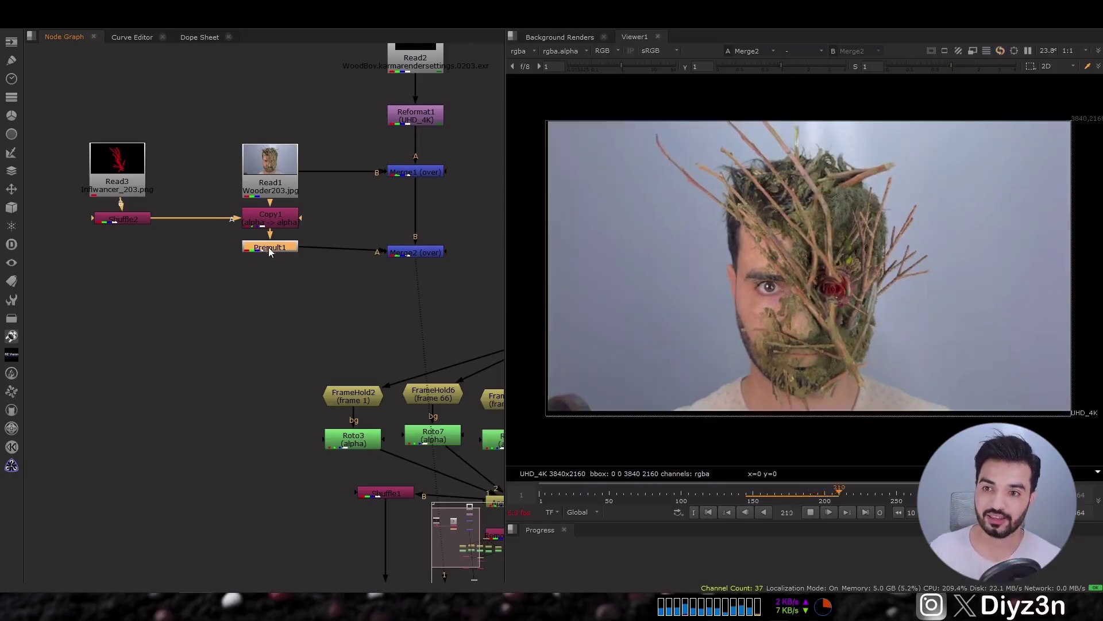
left_click(708, 513)
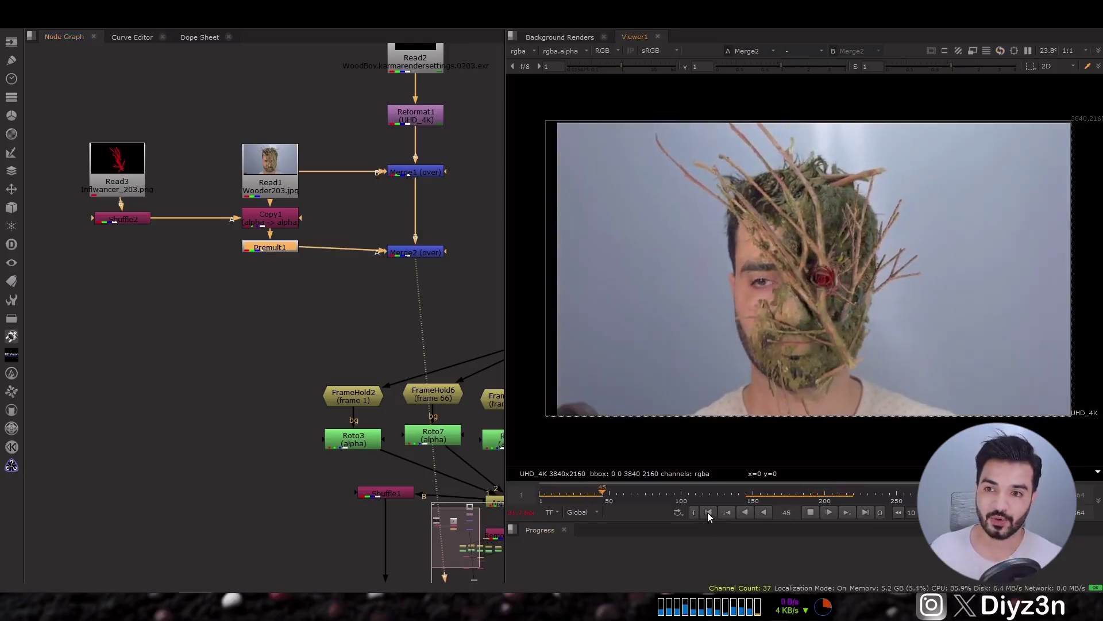